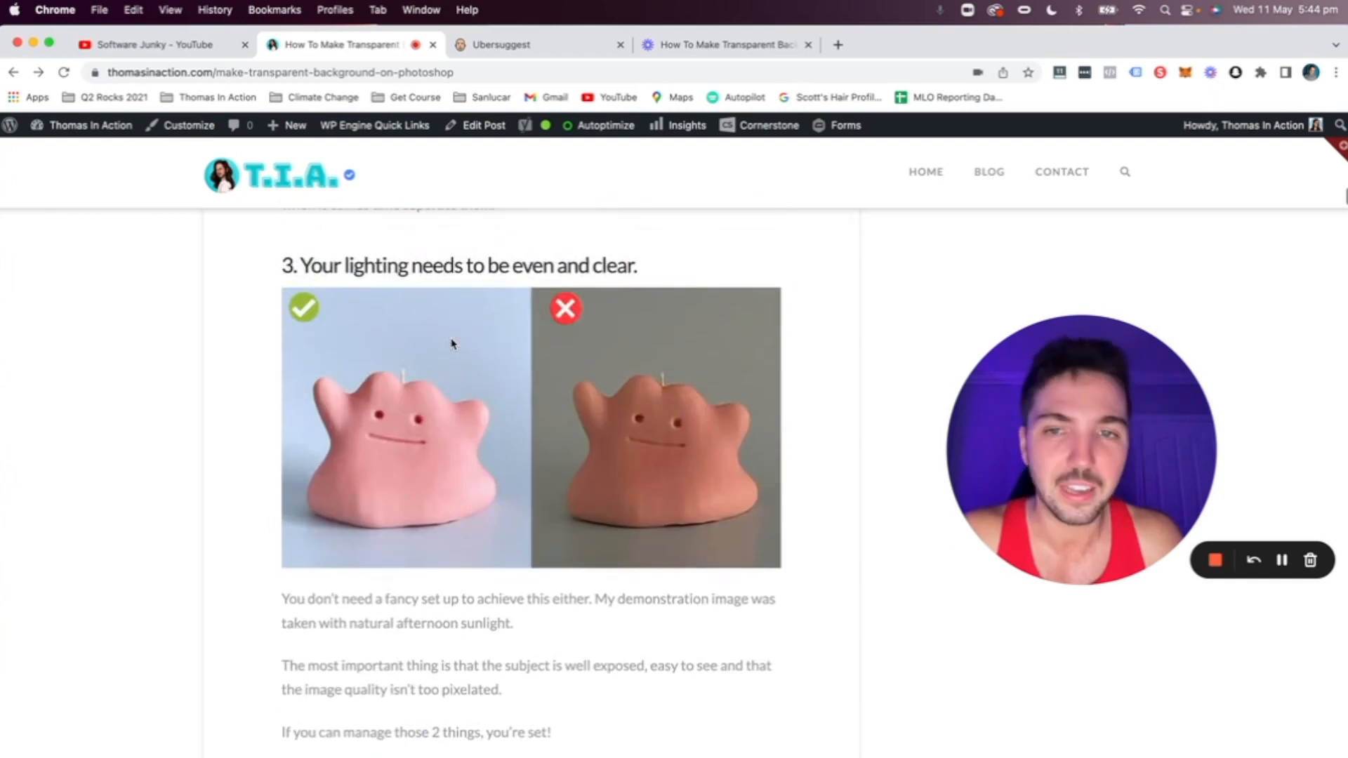
Review the article's photo tips on background colour, lighting and camera angles, down to Step 2
scroll(451, 344, up, 4)
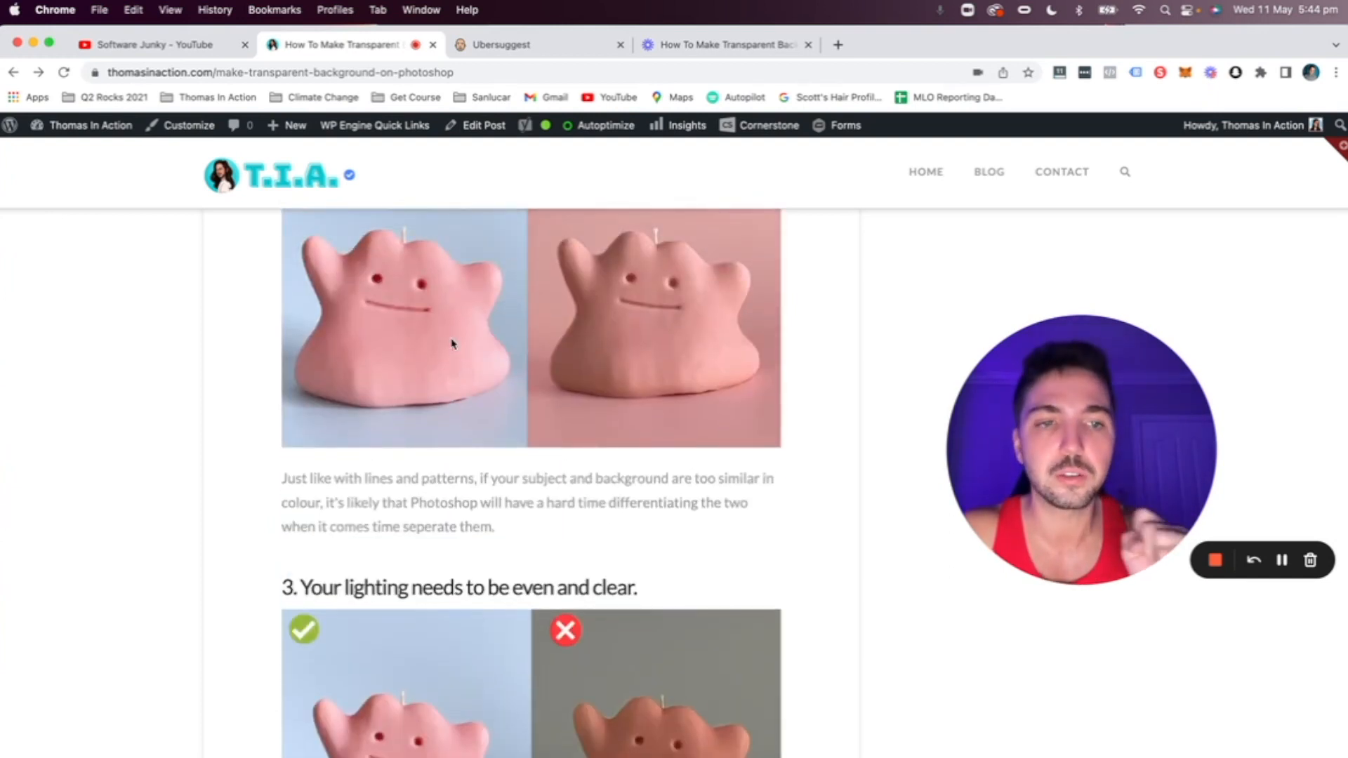
scroll(560, 444, down, 15)
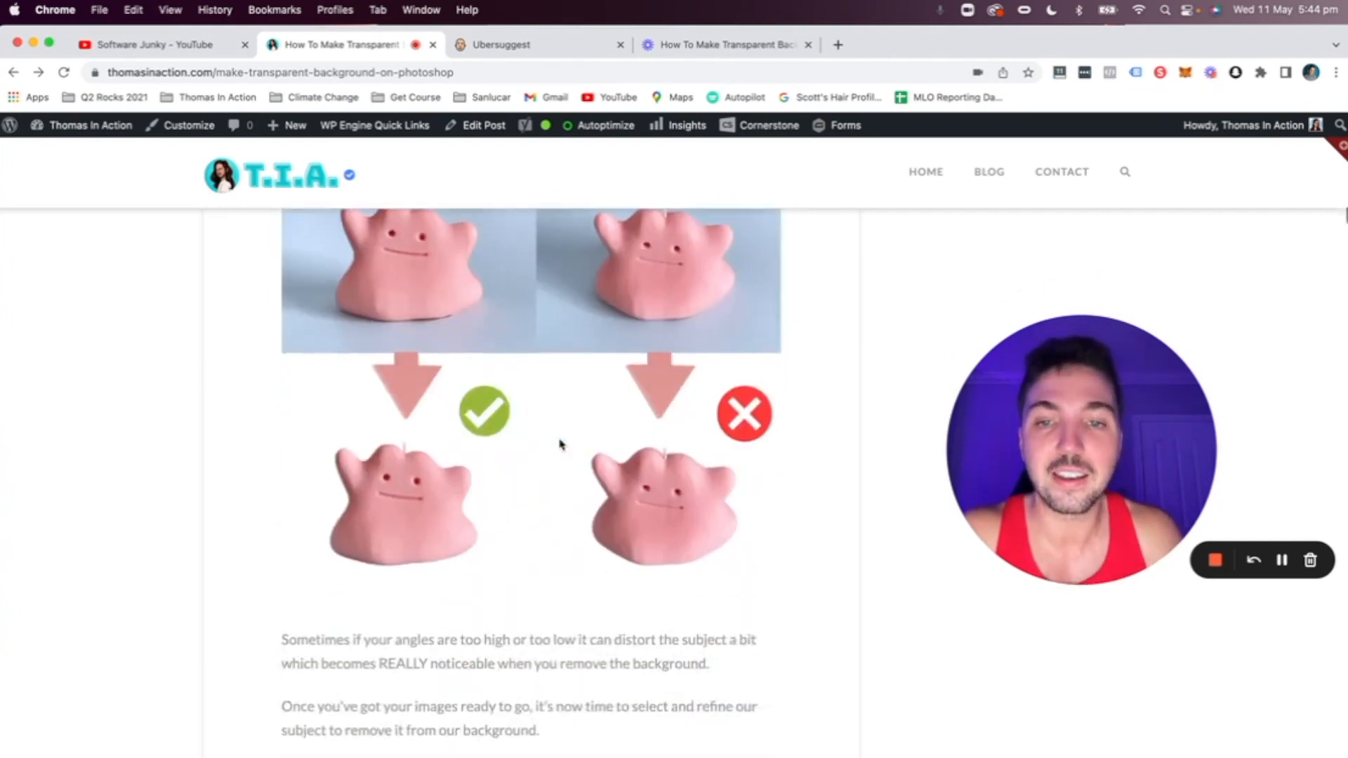
scroll(561, 444, down, 1)
scroll(560, 444, up, 2)
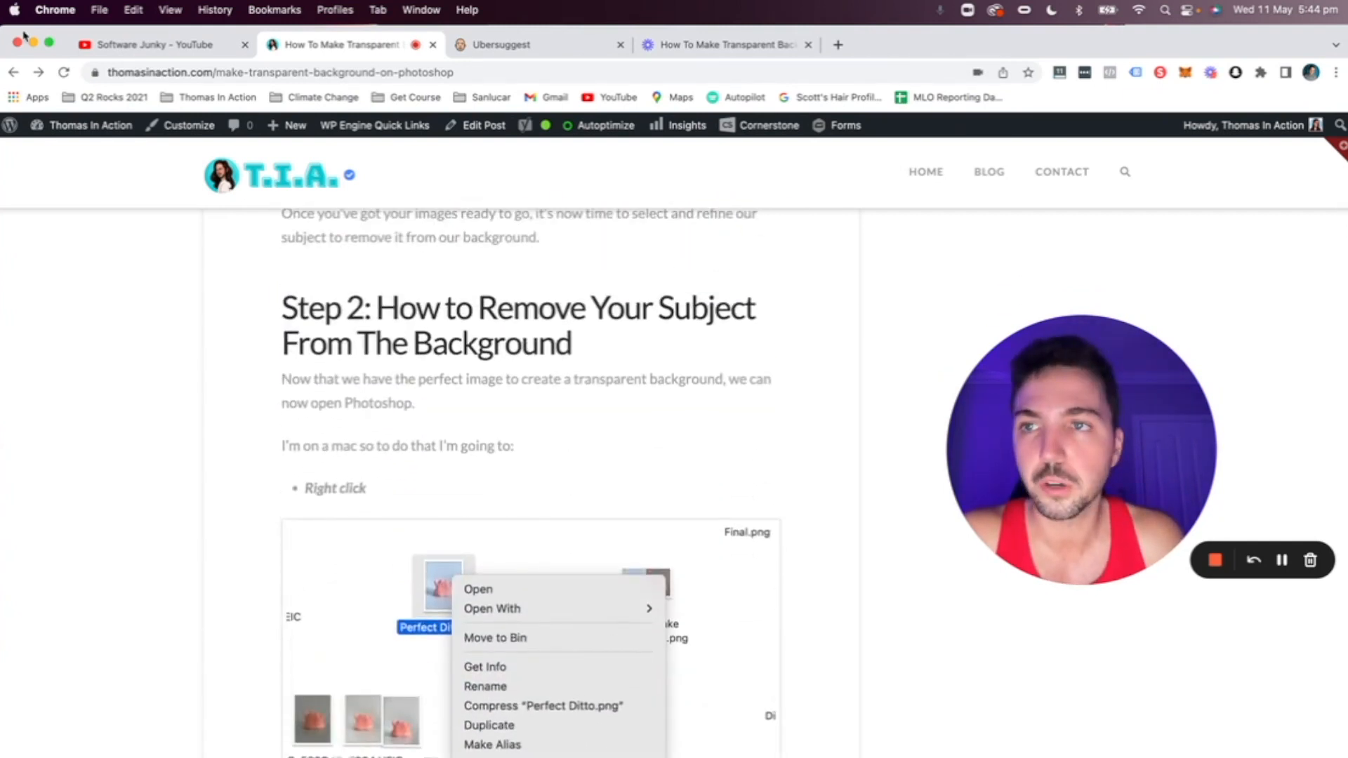
Narrow the browser window to uncover the desktop and open the Make Transparent Background folder
mouse_move(1, 147)
mouse_down()
mouse_move(452, 147)
mouse_move(0, 148)
mouse_up()
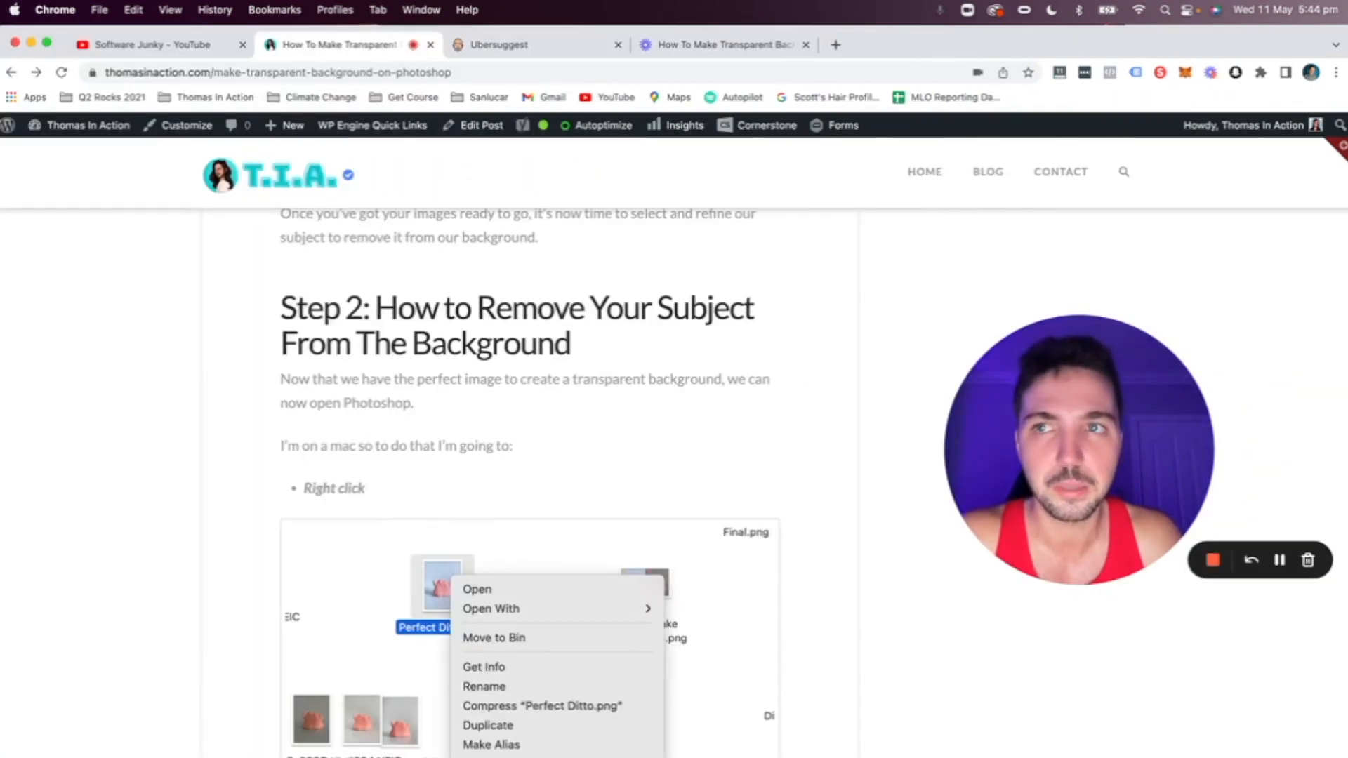
mouse_move(9, 125)
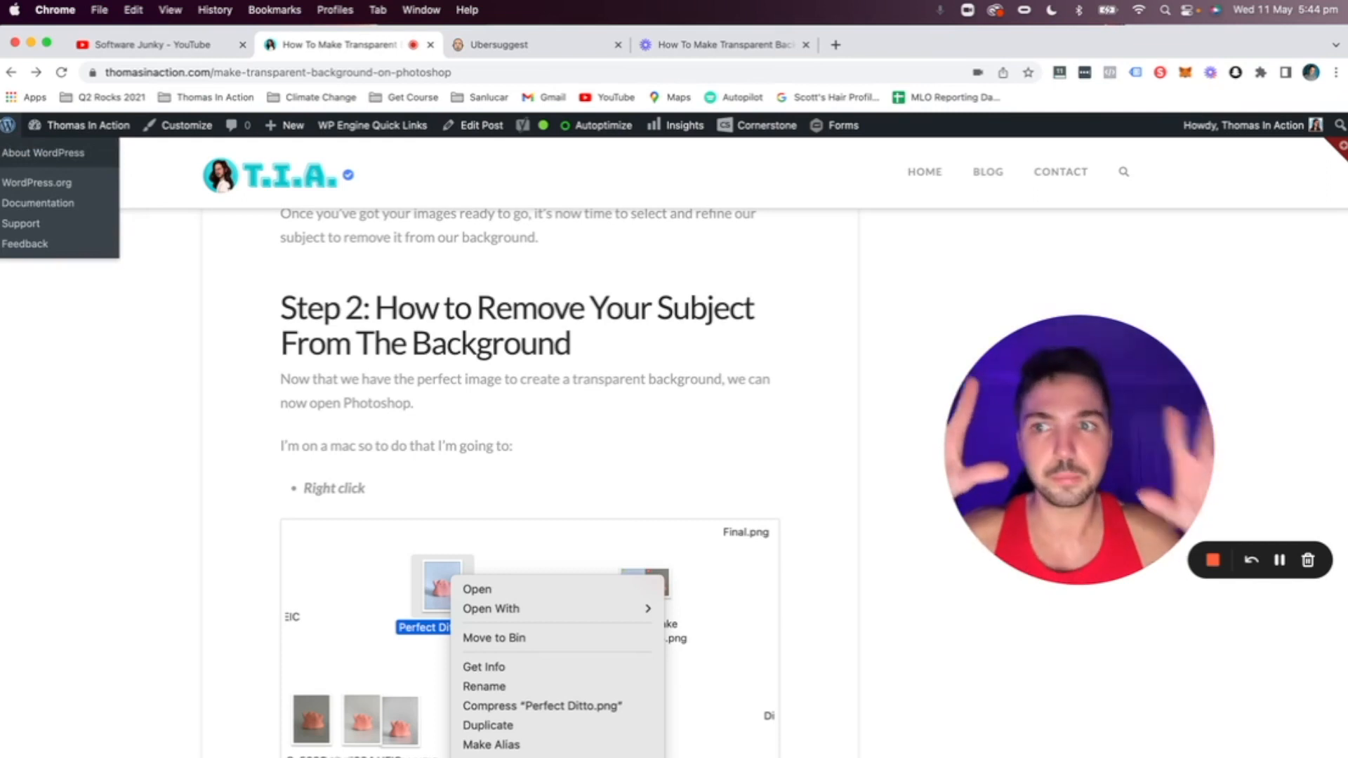
drag(1, 140, 962, 141)
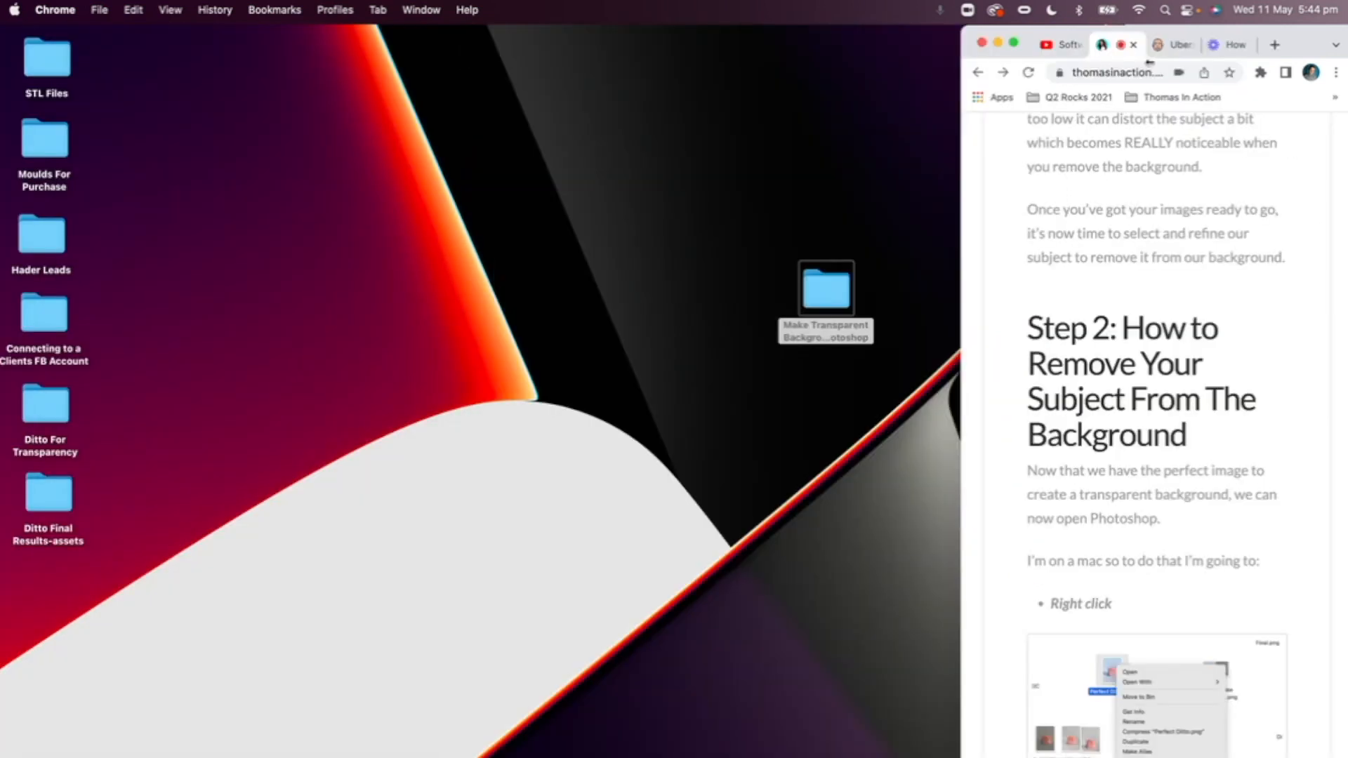
double_click(821, 285)
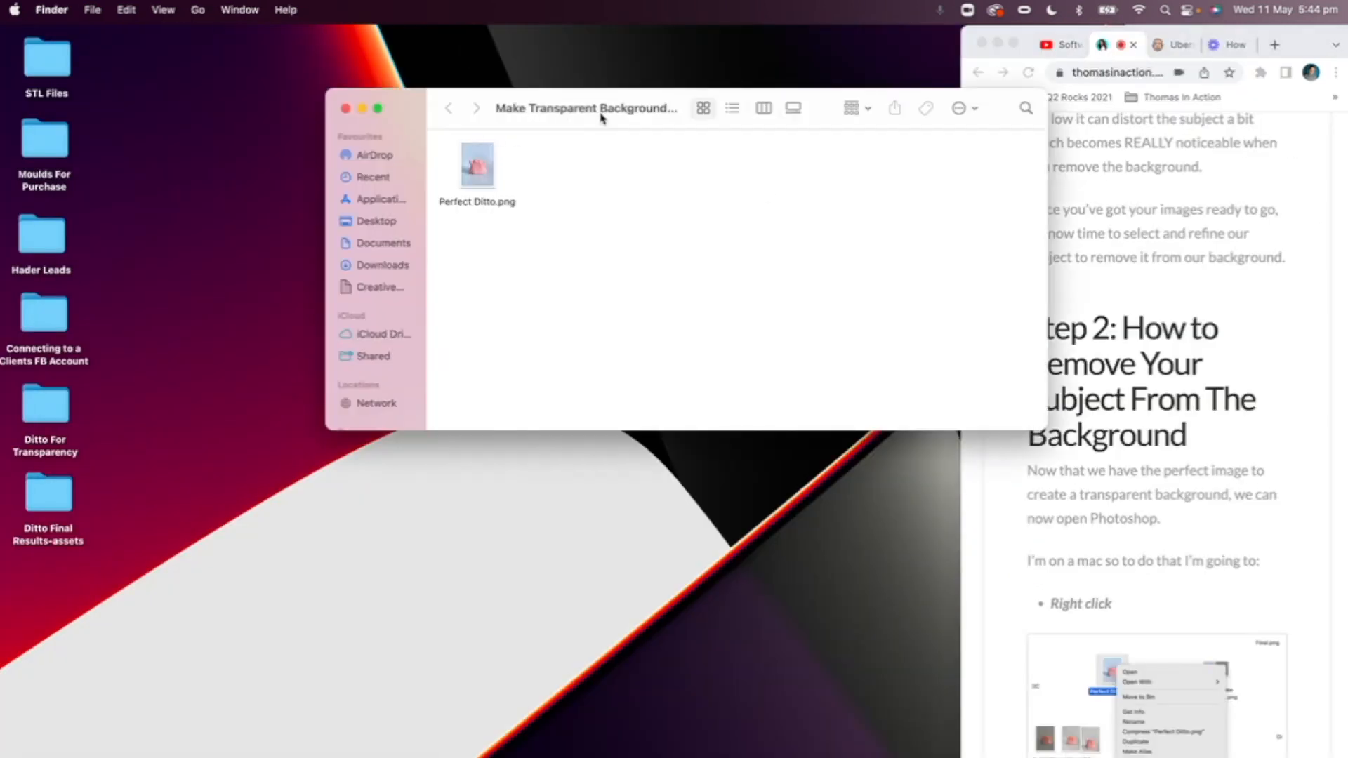
Preview Perfect Ditto.png at full size and close the preview
click(482, 174)
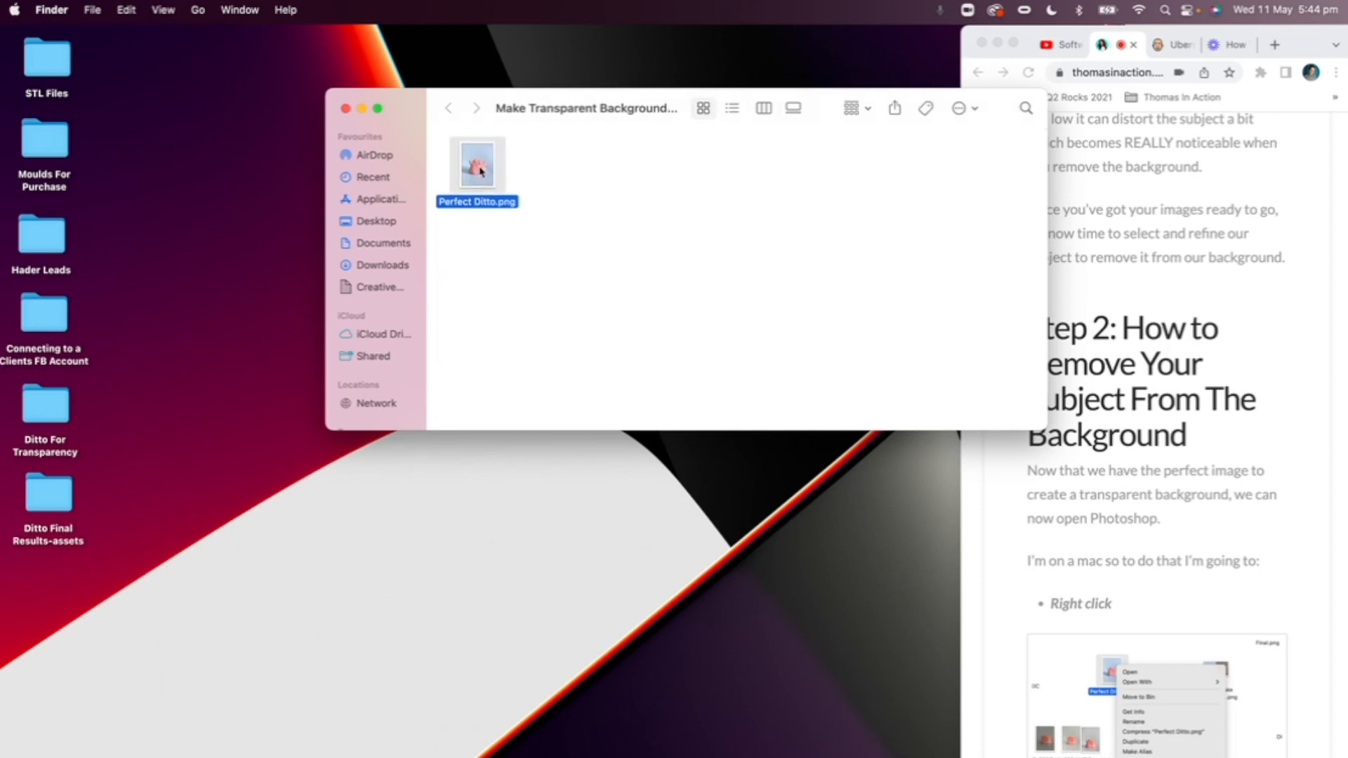
key(space)
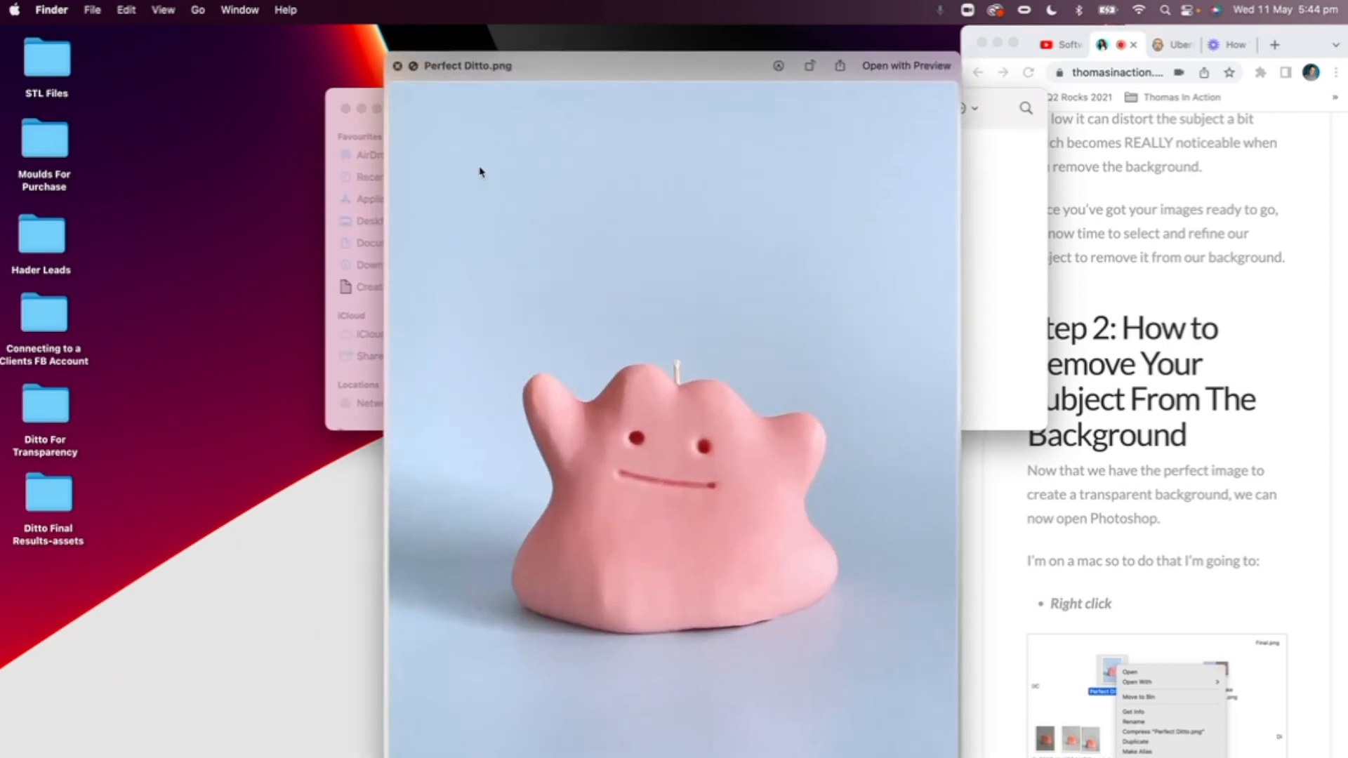
click(399, 67)
click(578, 233)
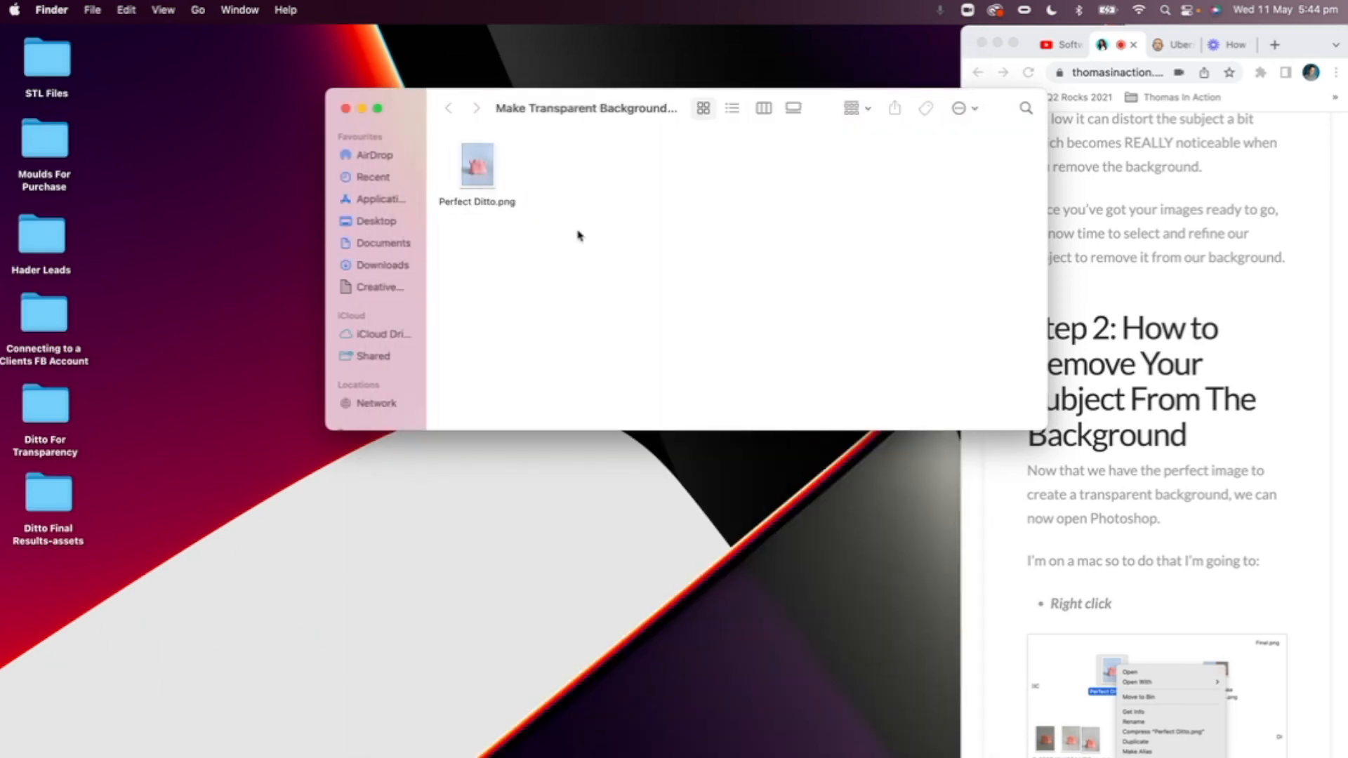
Open Perfect Ditto.png with Adobe Photoshop 2022 and move its window into the upper corner of the desktop
right_click(476, 170)
mouse_move(632, 186)
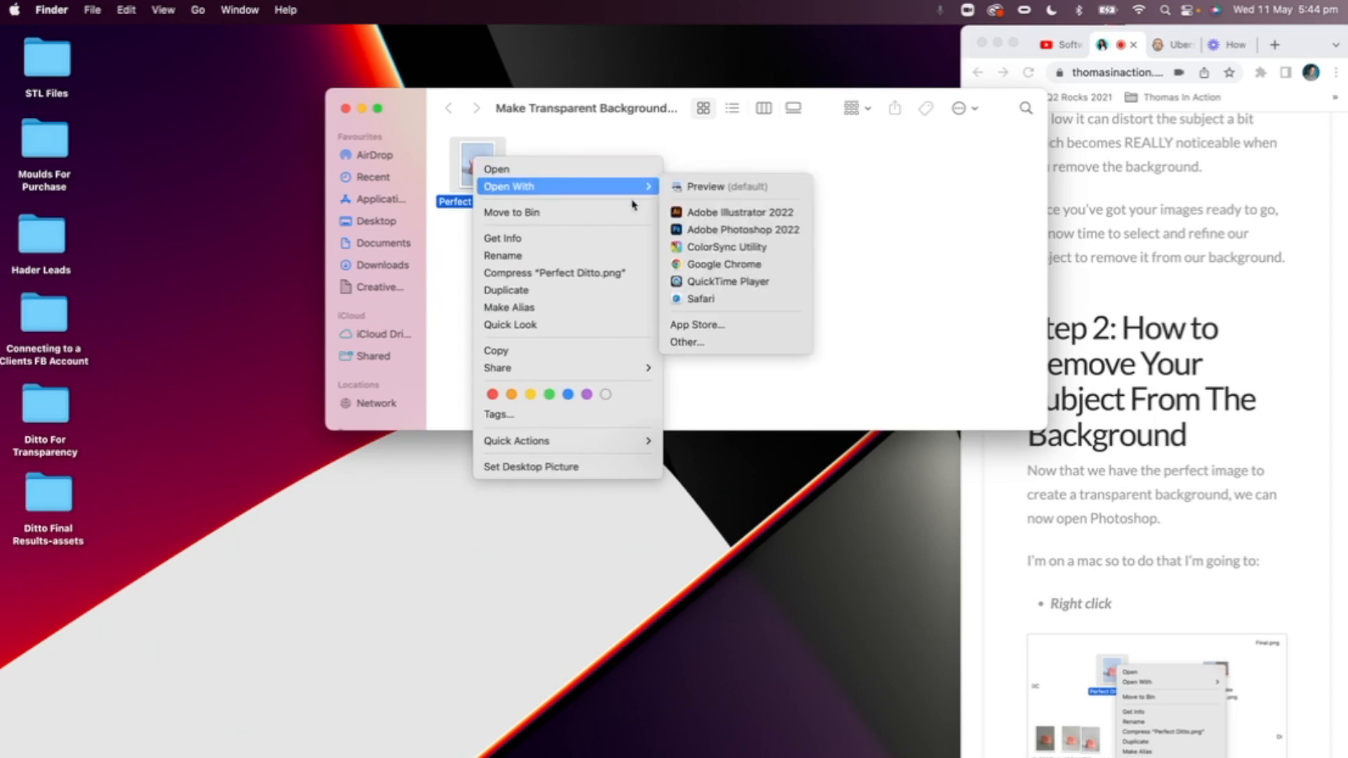
click(705, 232)
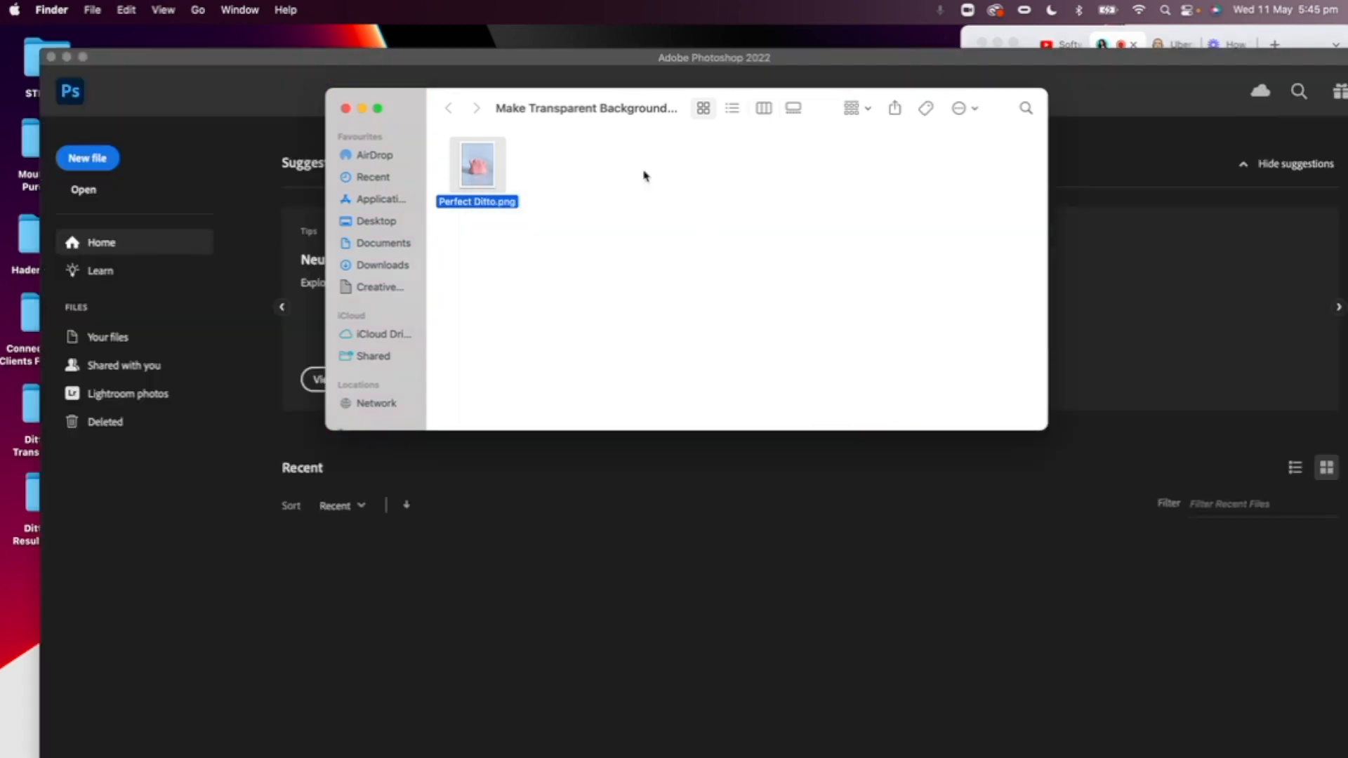
right_click(481, 171)
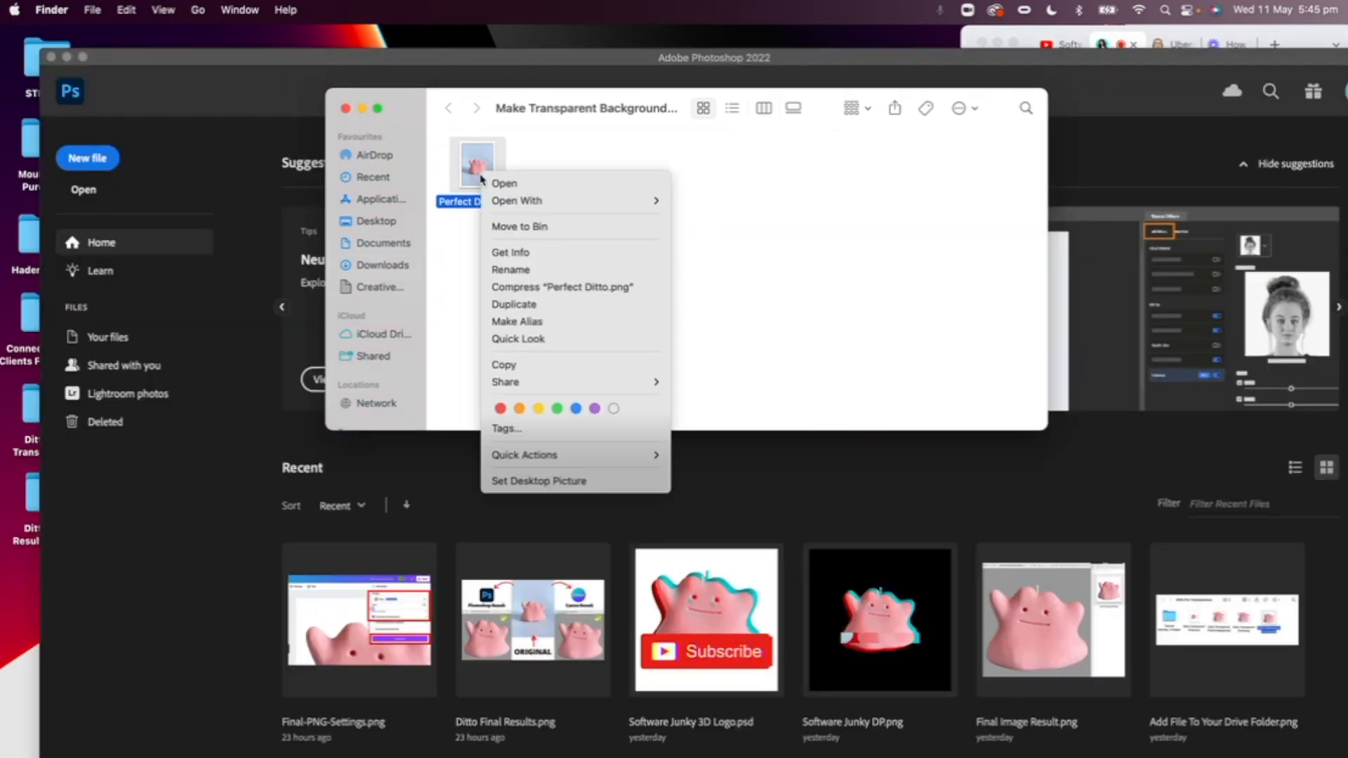
mouse_move(632, 201)
click(712, 247)
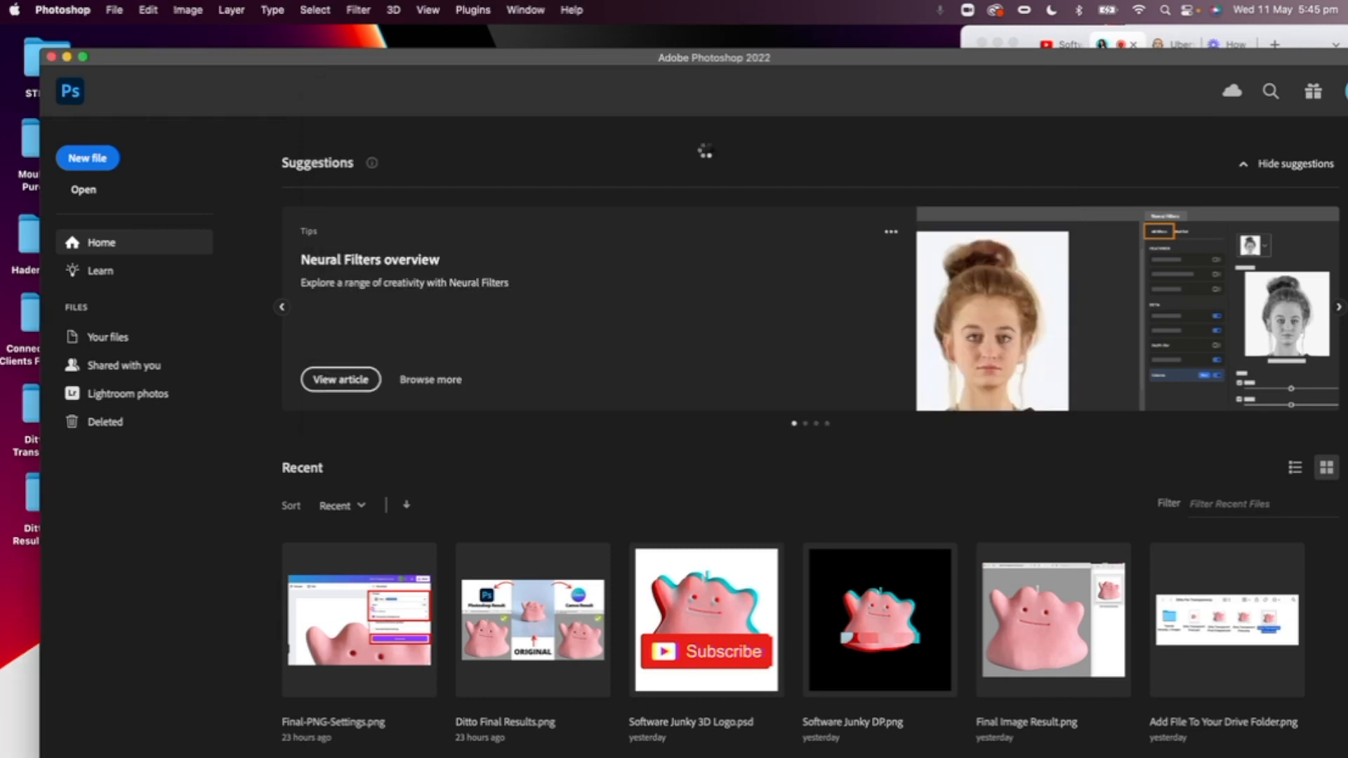
drag(685, 62, 644, 31)
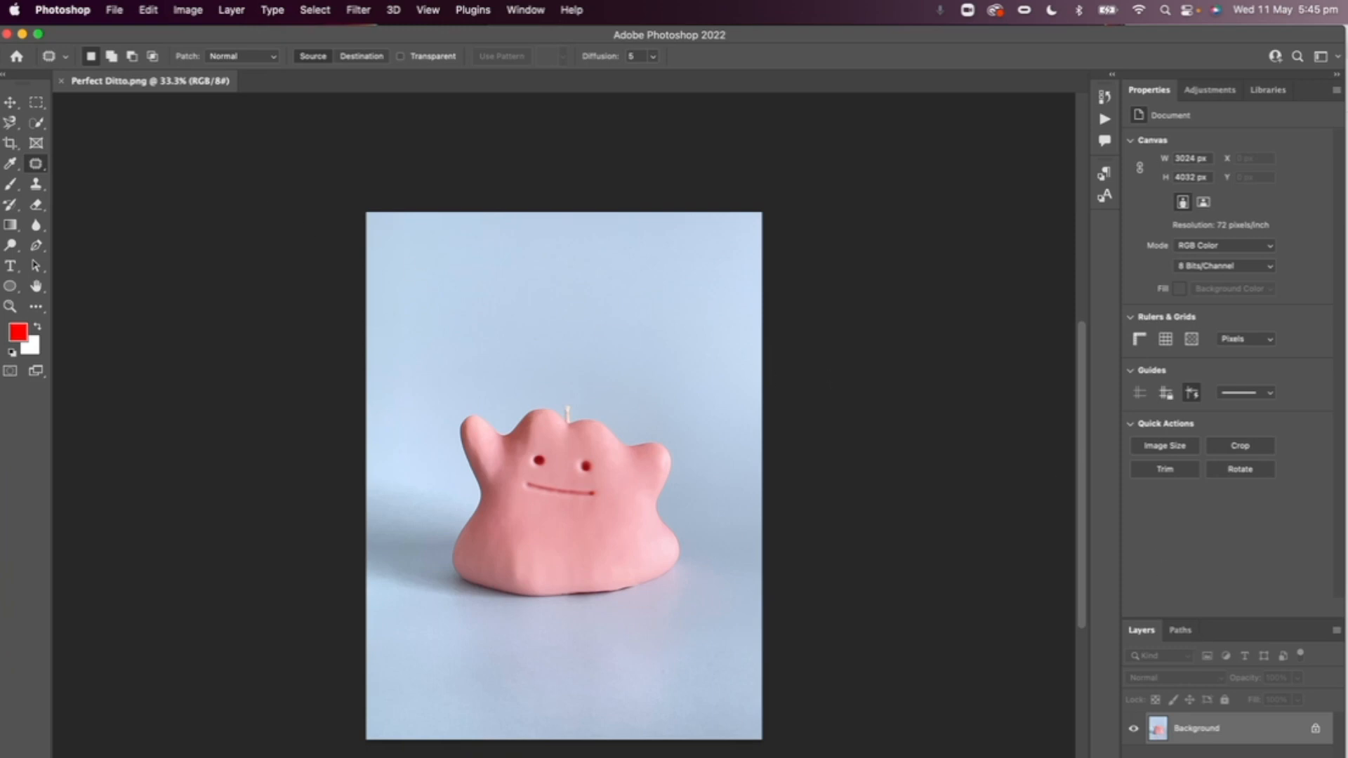
Unlock the Background layer to make it editable and accept the Layer Style settings unchanged
click(1315, 728)
double_click(1318, 734)
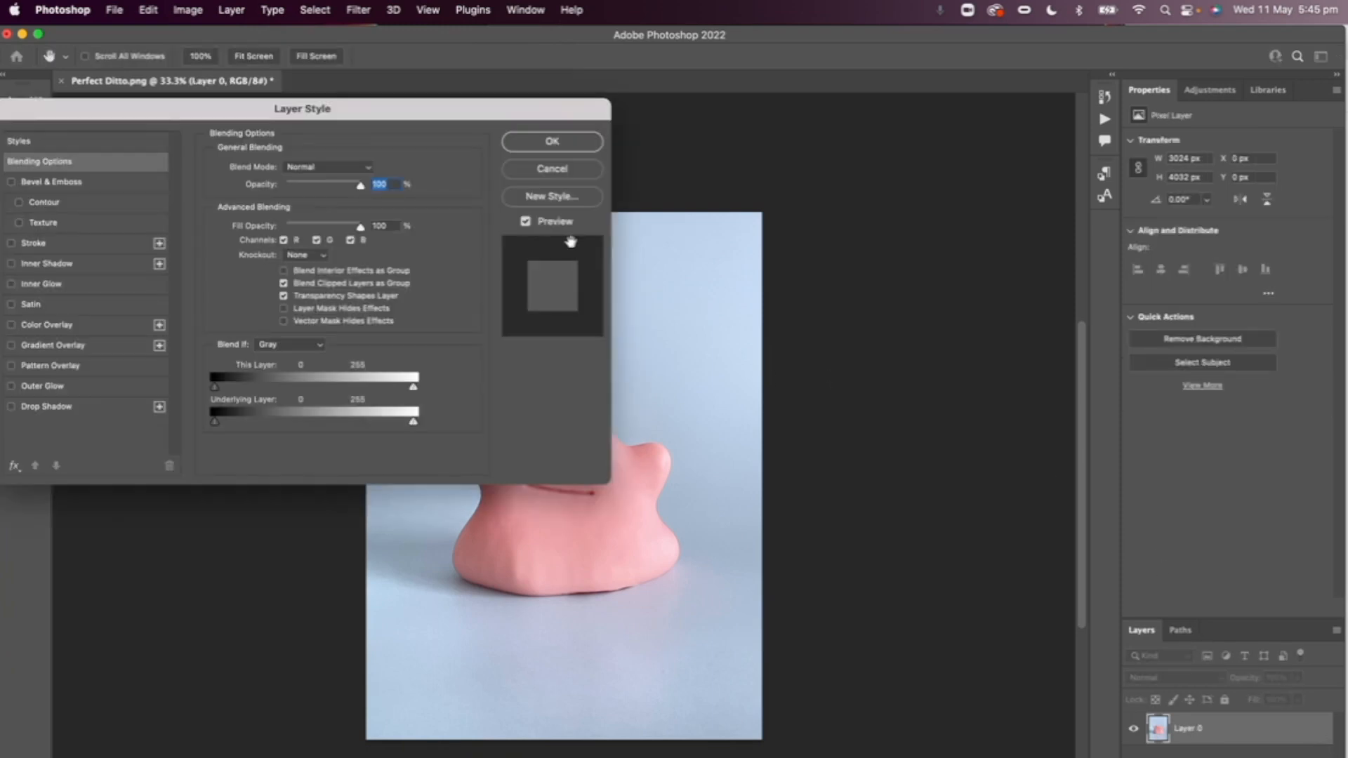
click(568, 140)
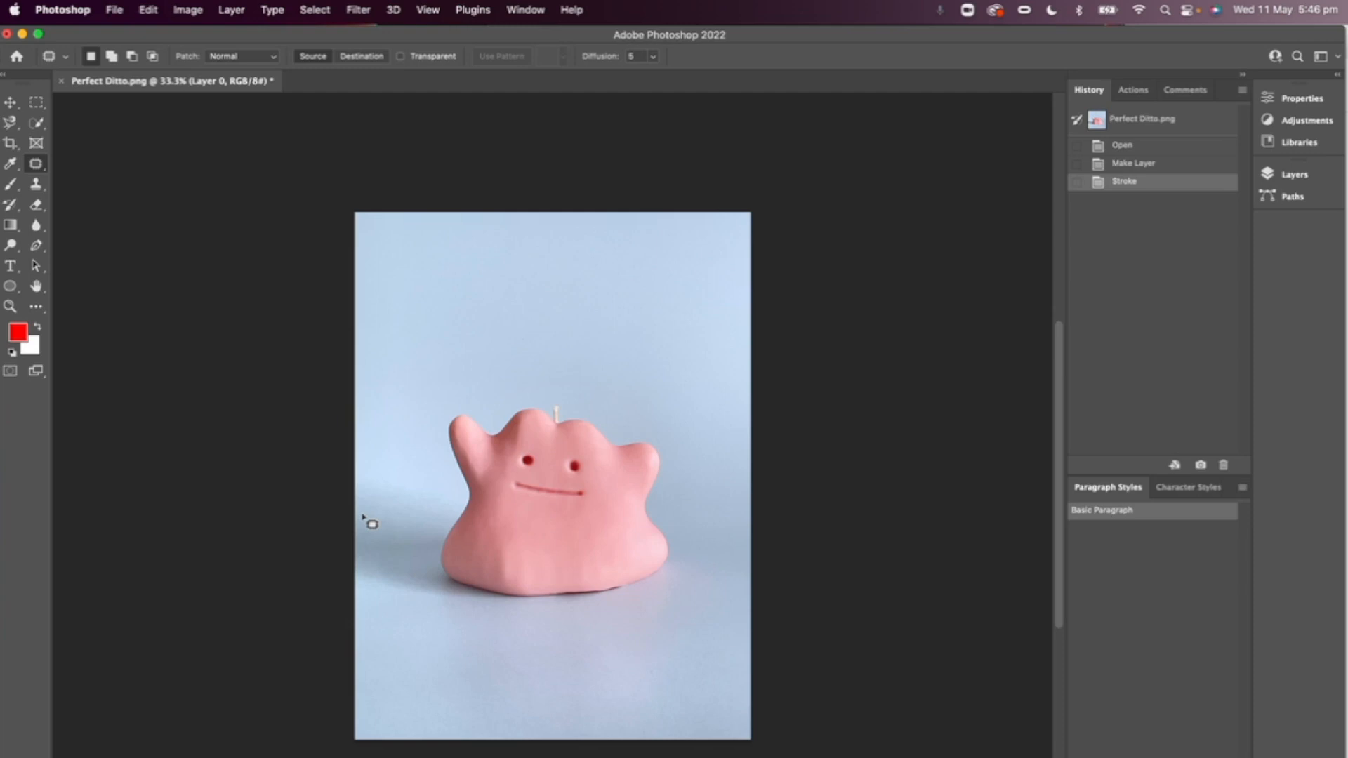
Display the layer's Properties, lengthen the panel and expand its Quick Actions section
scroll(365, 520, up, 1)
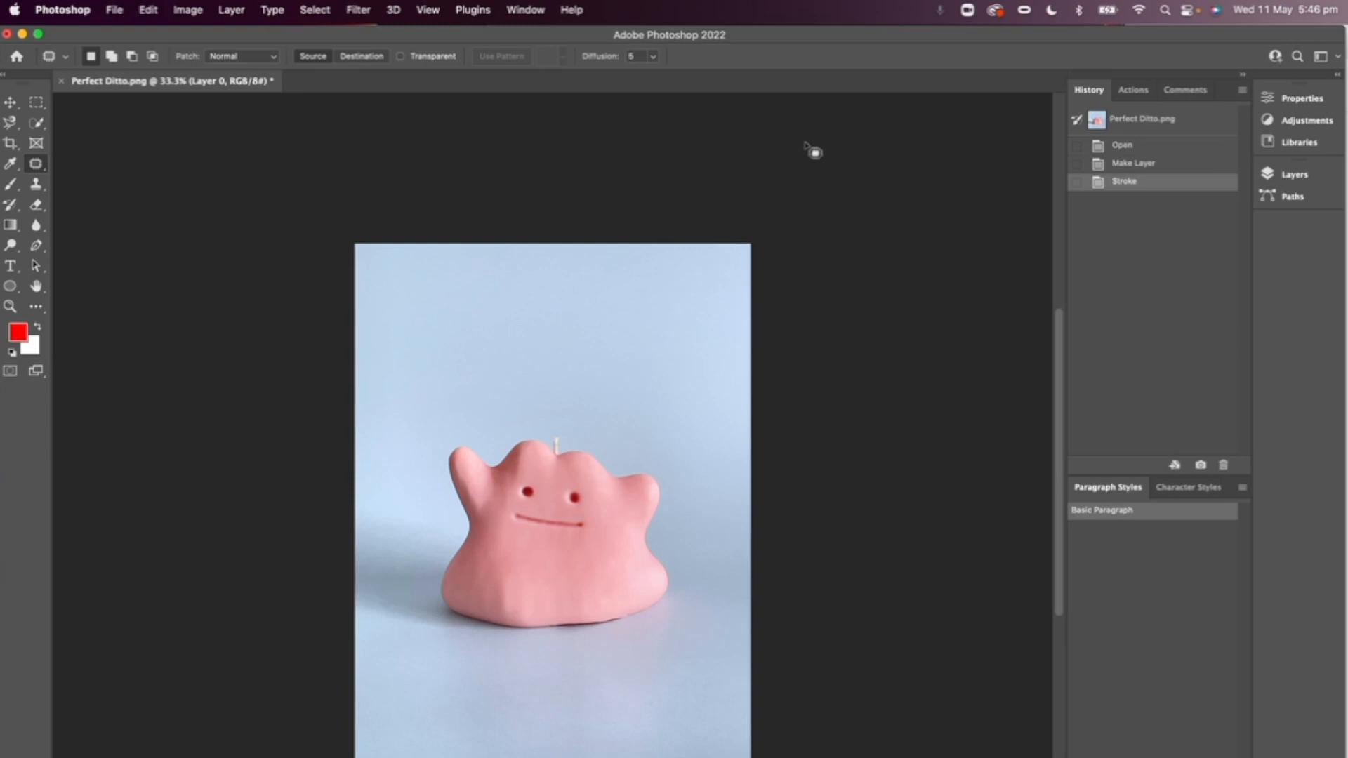
click(1316, 104)
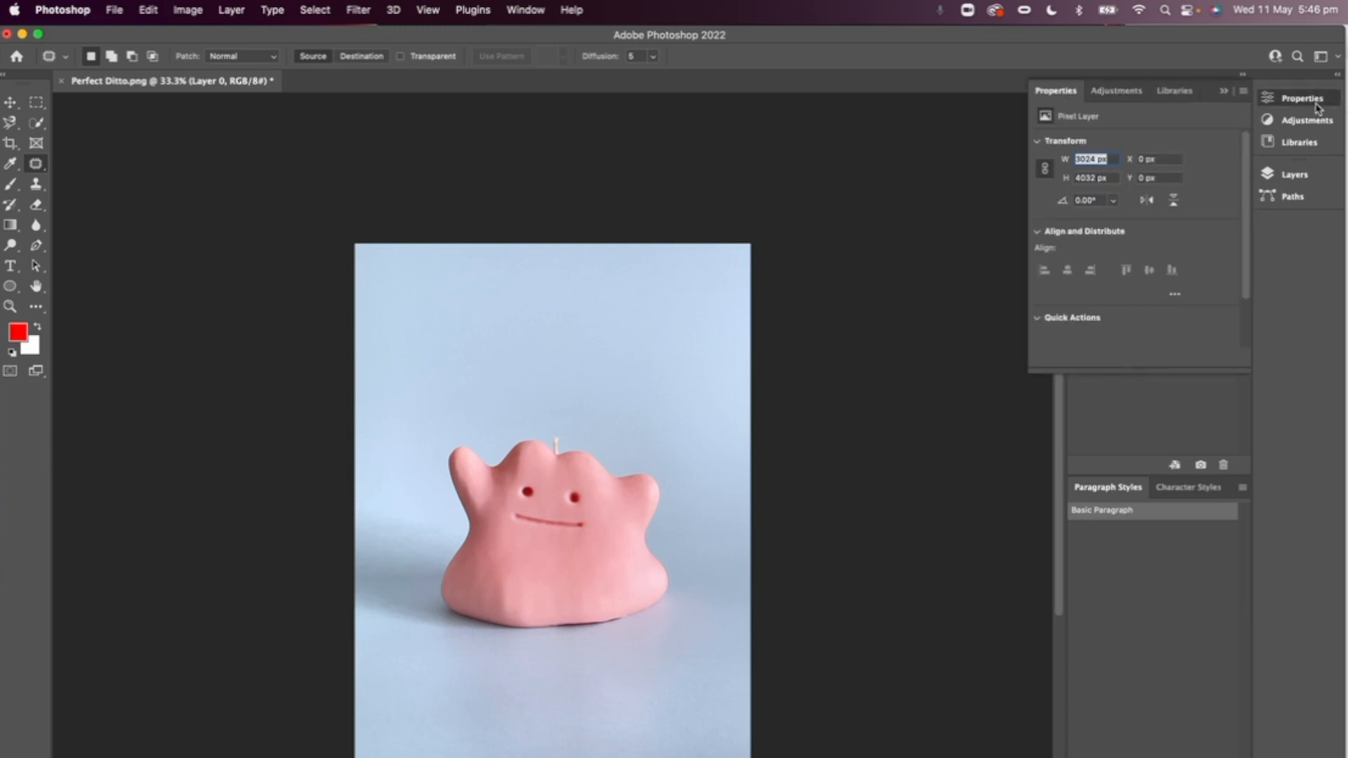
click(1317, 105)
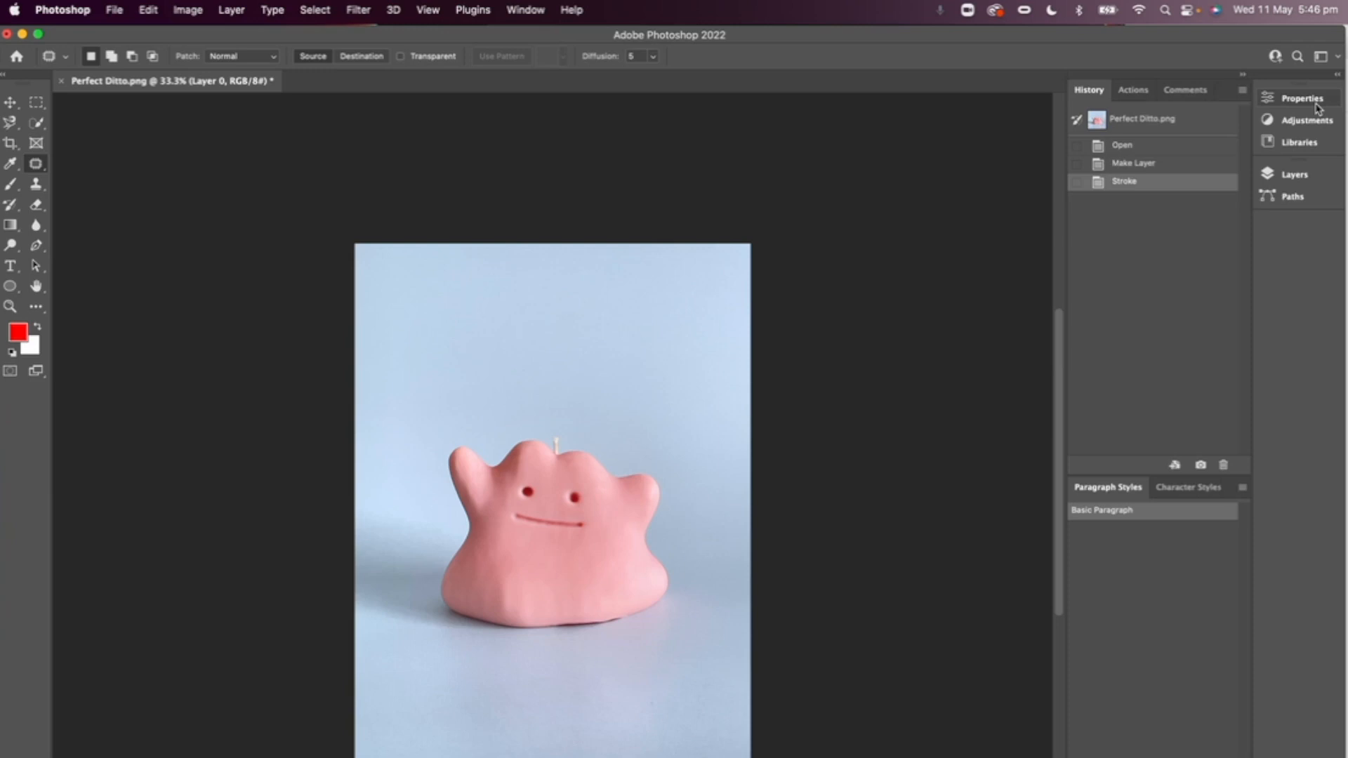
click(532, 13)
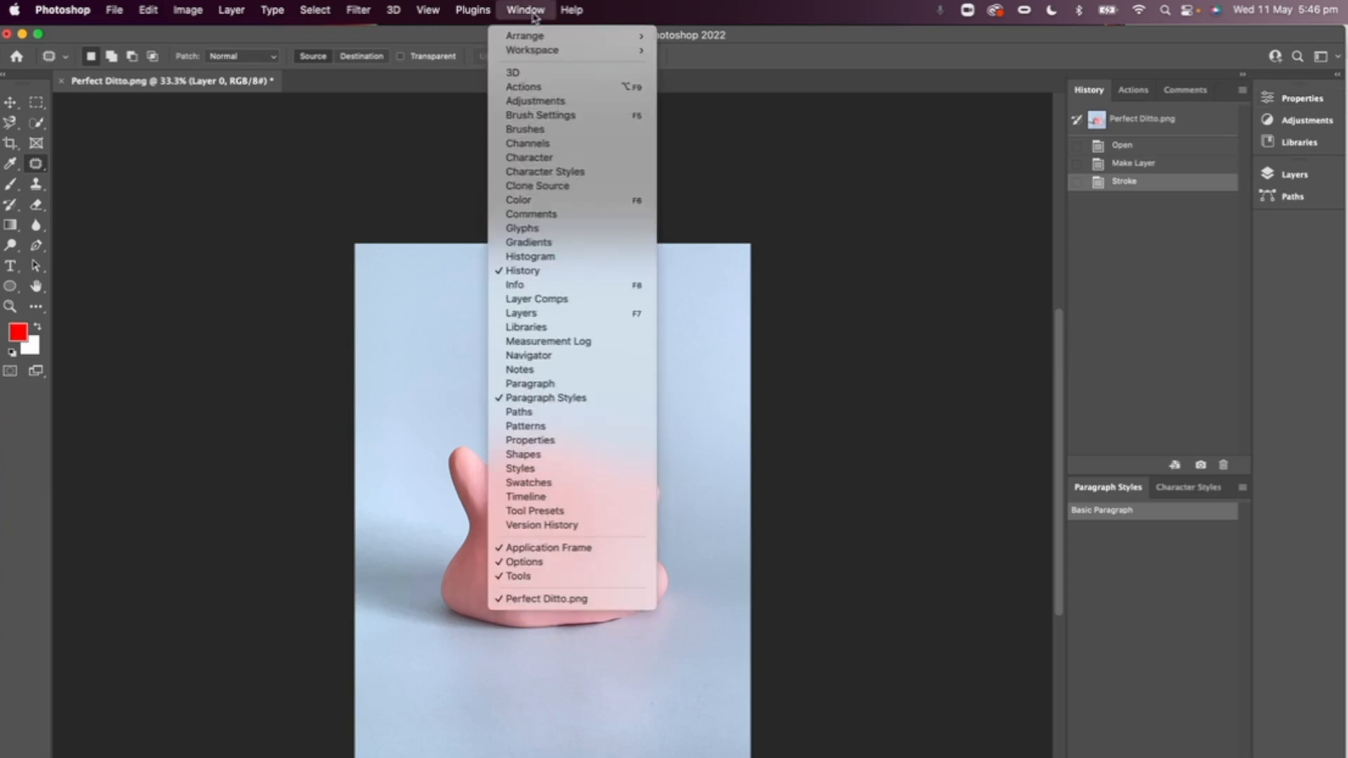
click(552, 441)
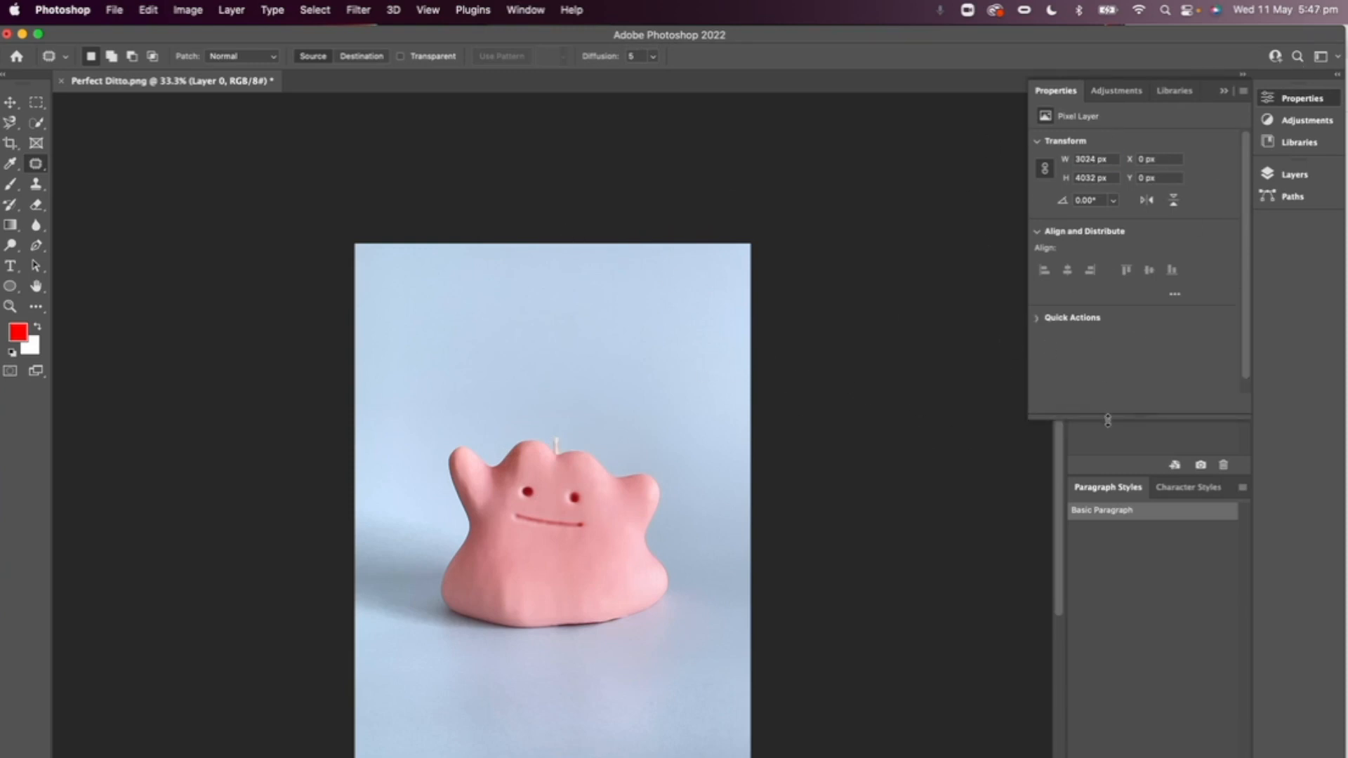
drag(1123, 414, 1124, 583)
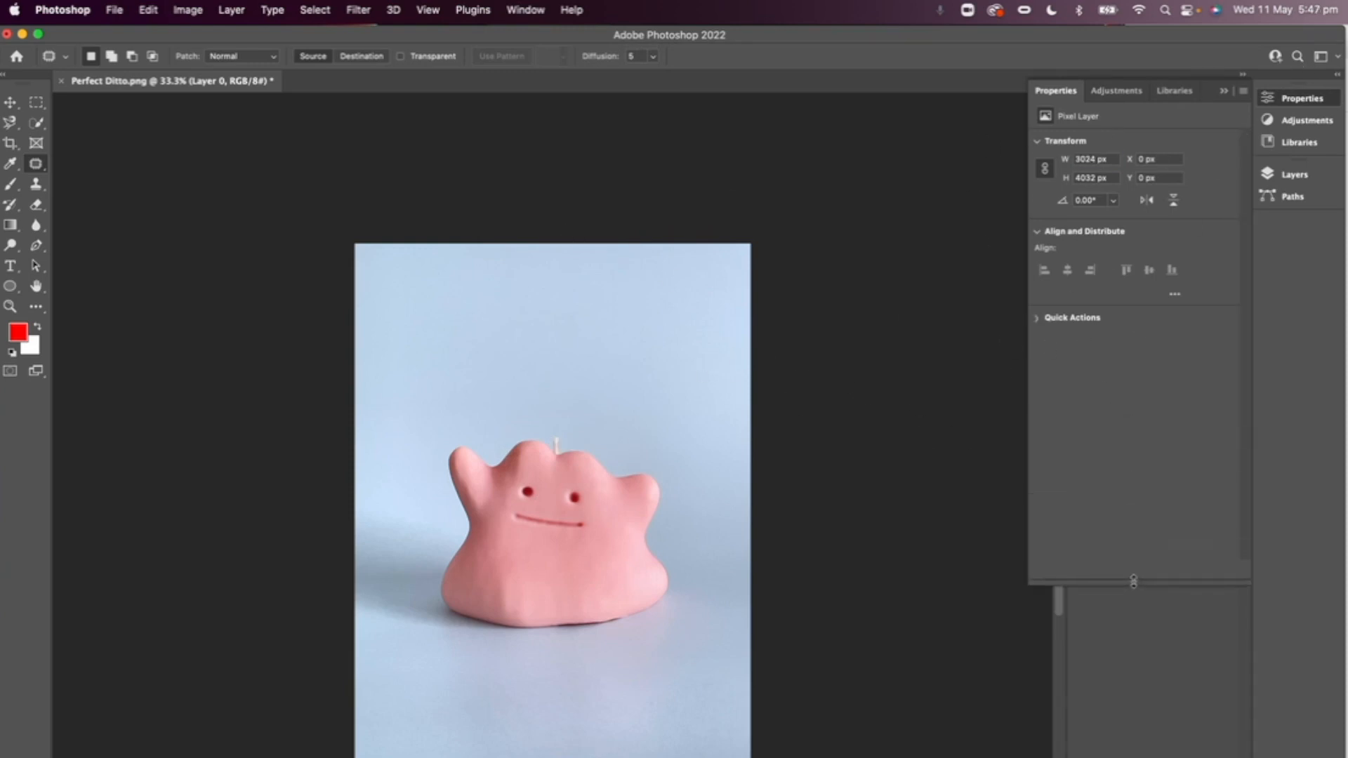
click(1039, 320)
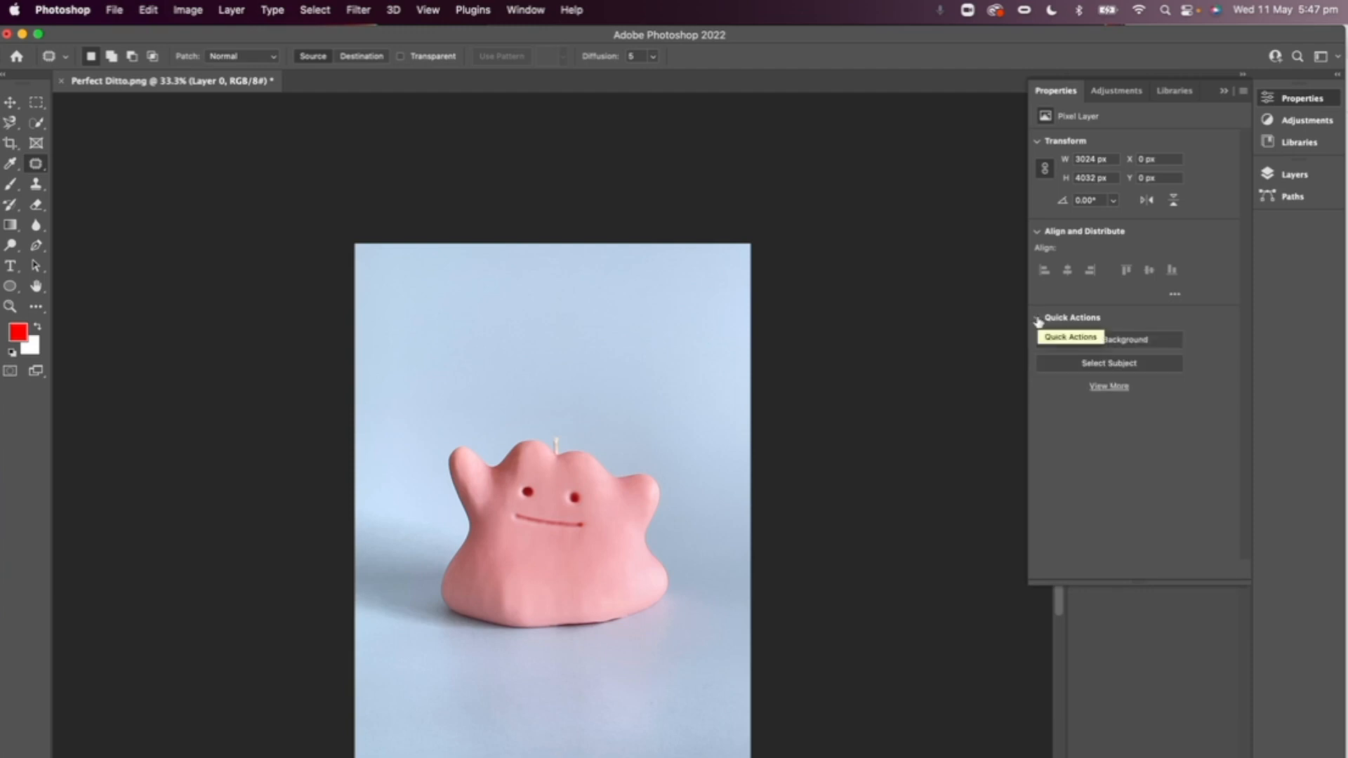
Run Select Subject on the pink Ditto candle and apply Remove Background to the layer
click(1123, 364)
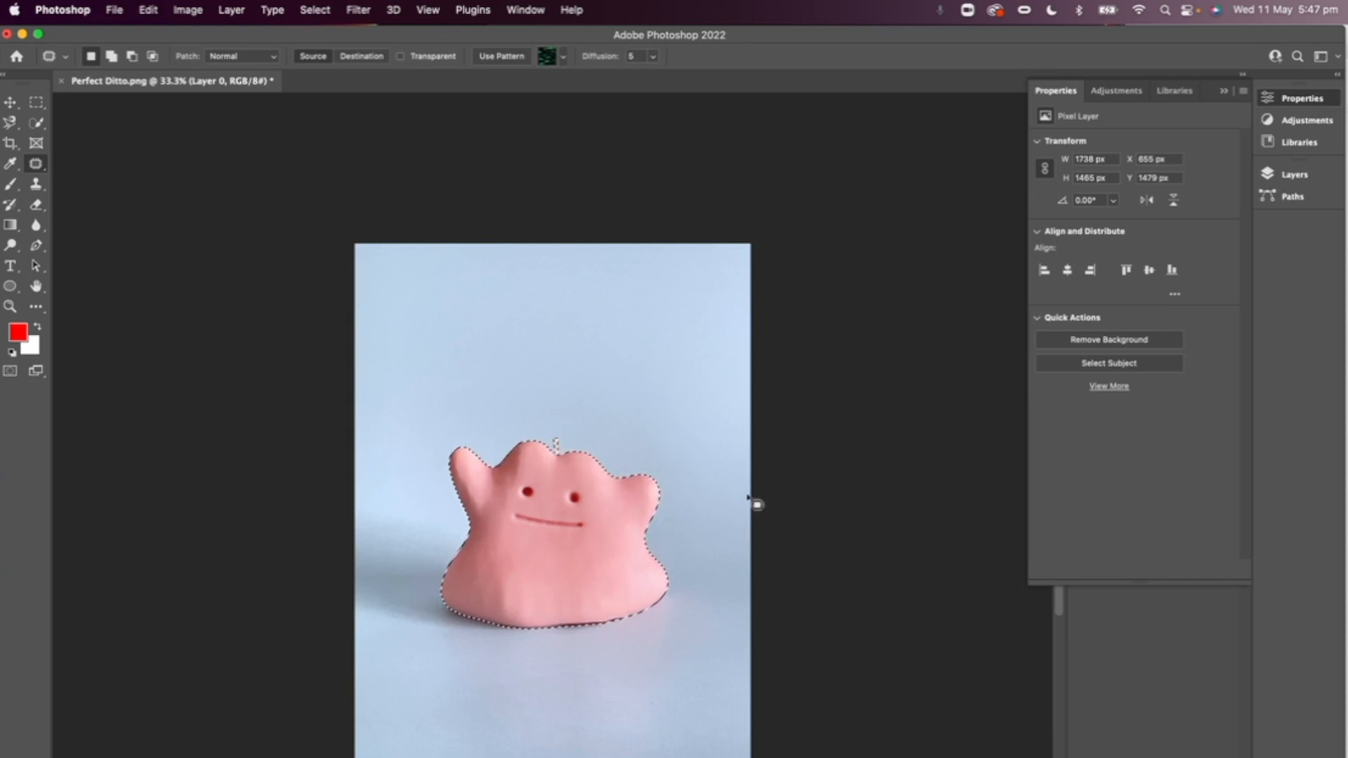
click(1147, 344)
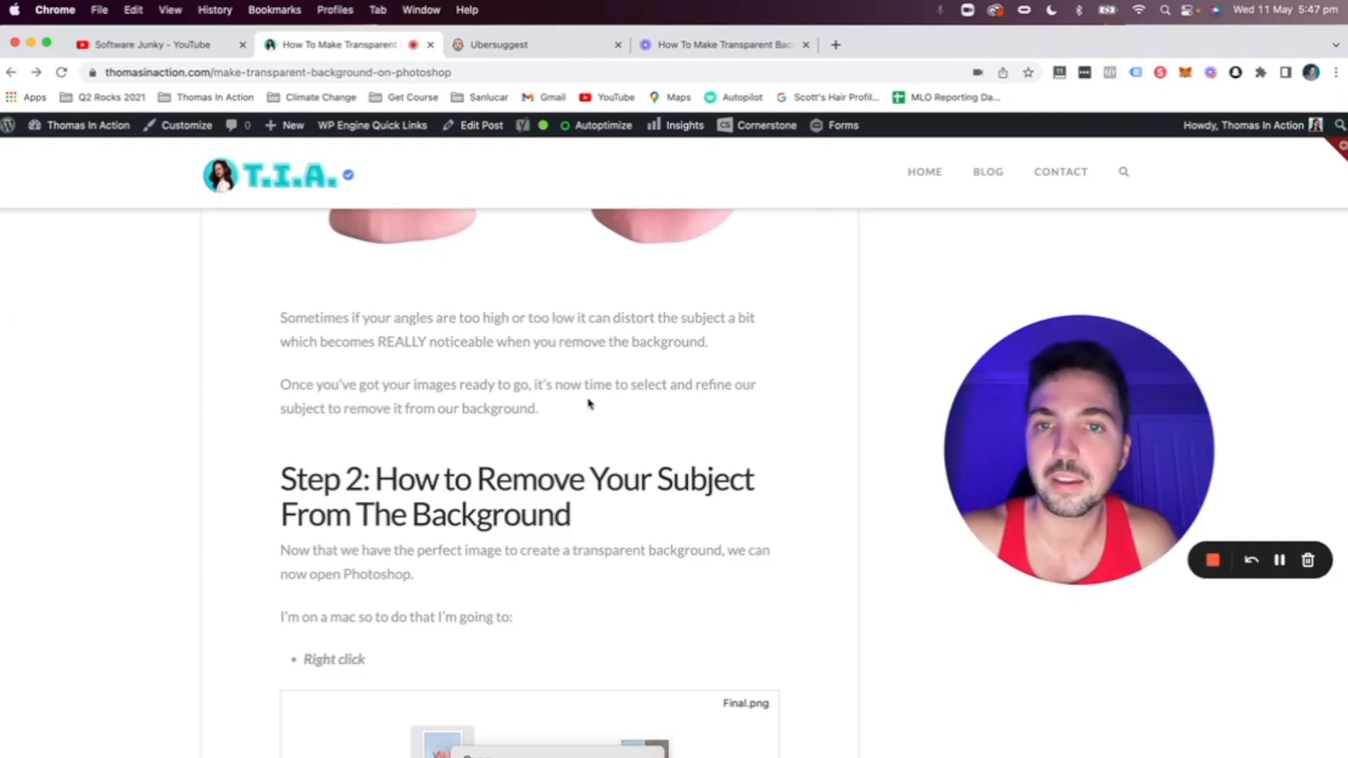
Revisit the browser article and highlight tip 2 about a background colour that differs from the subject
scroll(588, 409, up, 10)
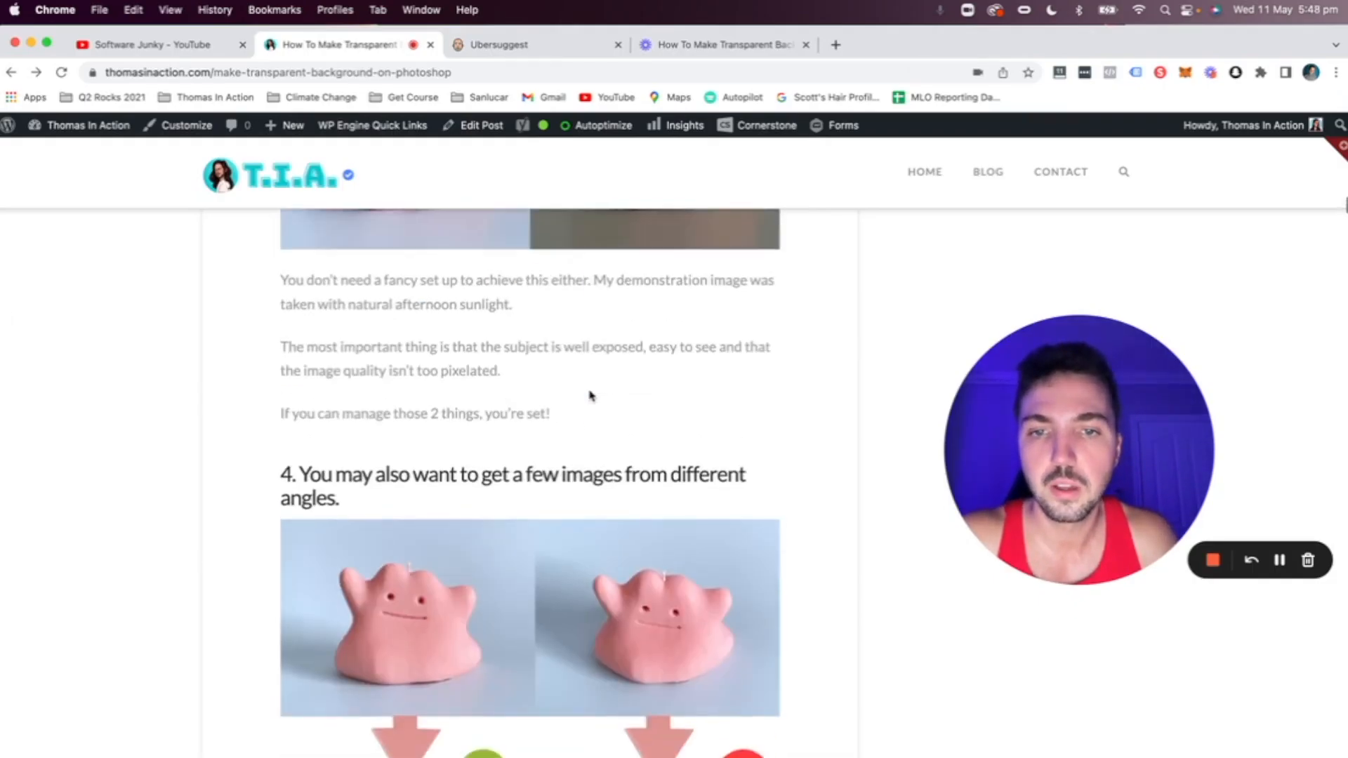
scroll(589, 396, up, 10)
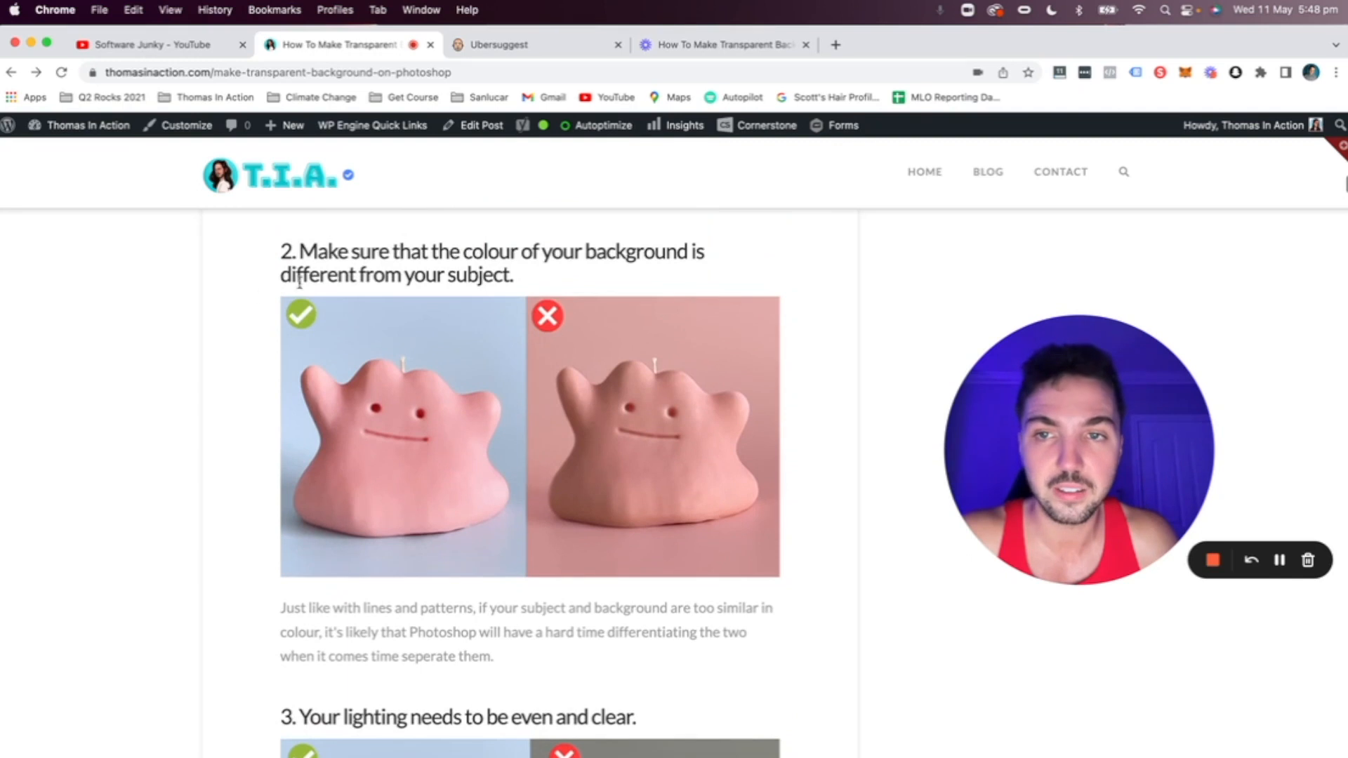
drag(550, 284, 256, 259)
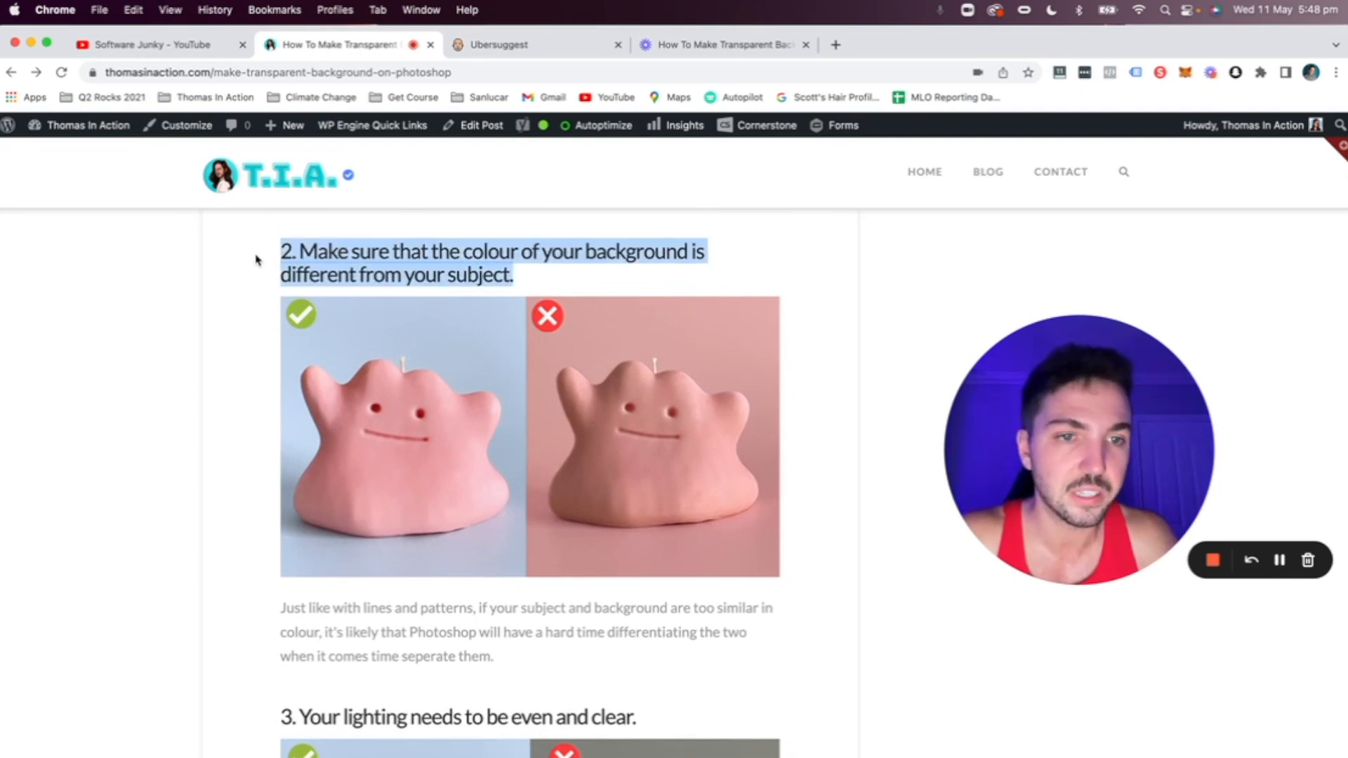
scroll(424, 225, down, 1)
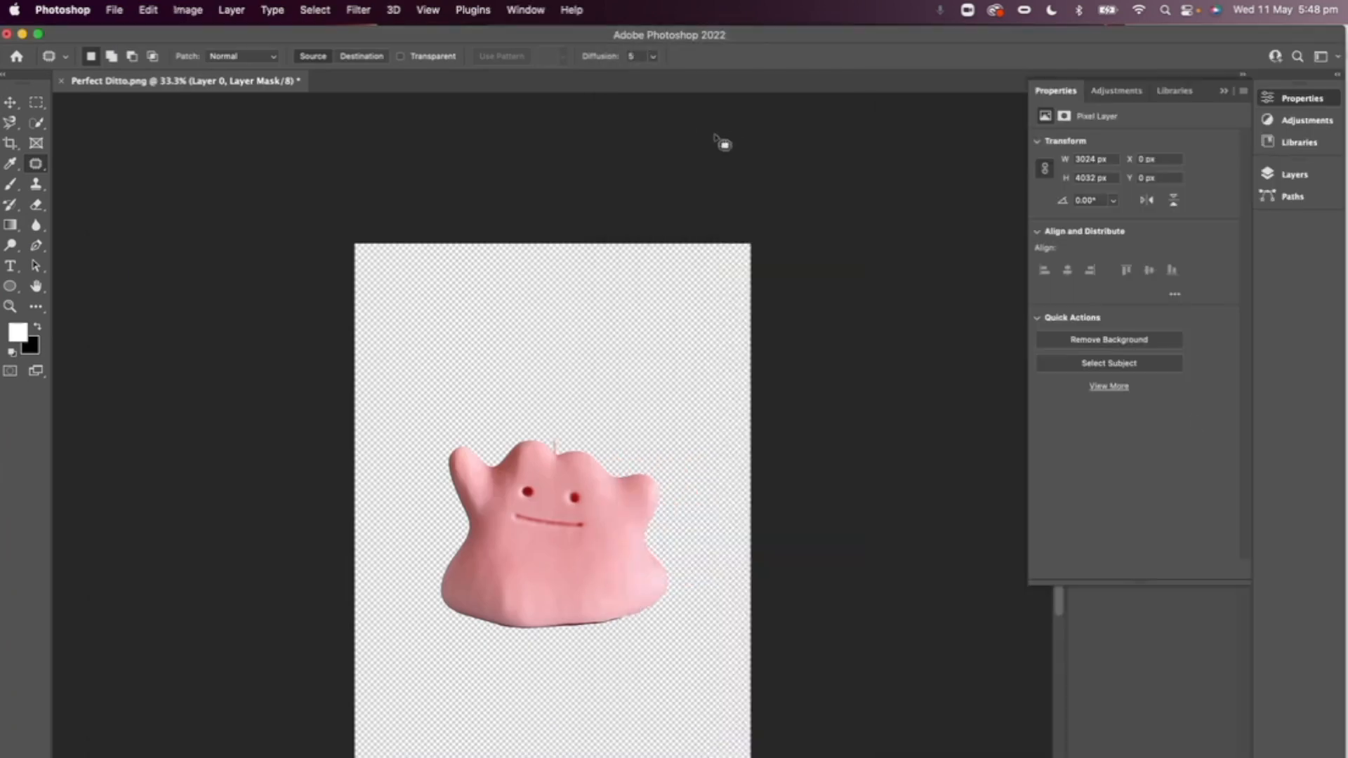
Switch back to Photoshop, collapse Properties to reveal the History, and examine the cut-out candle's edges at 66.7% zoom
click(1223, 90)
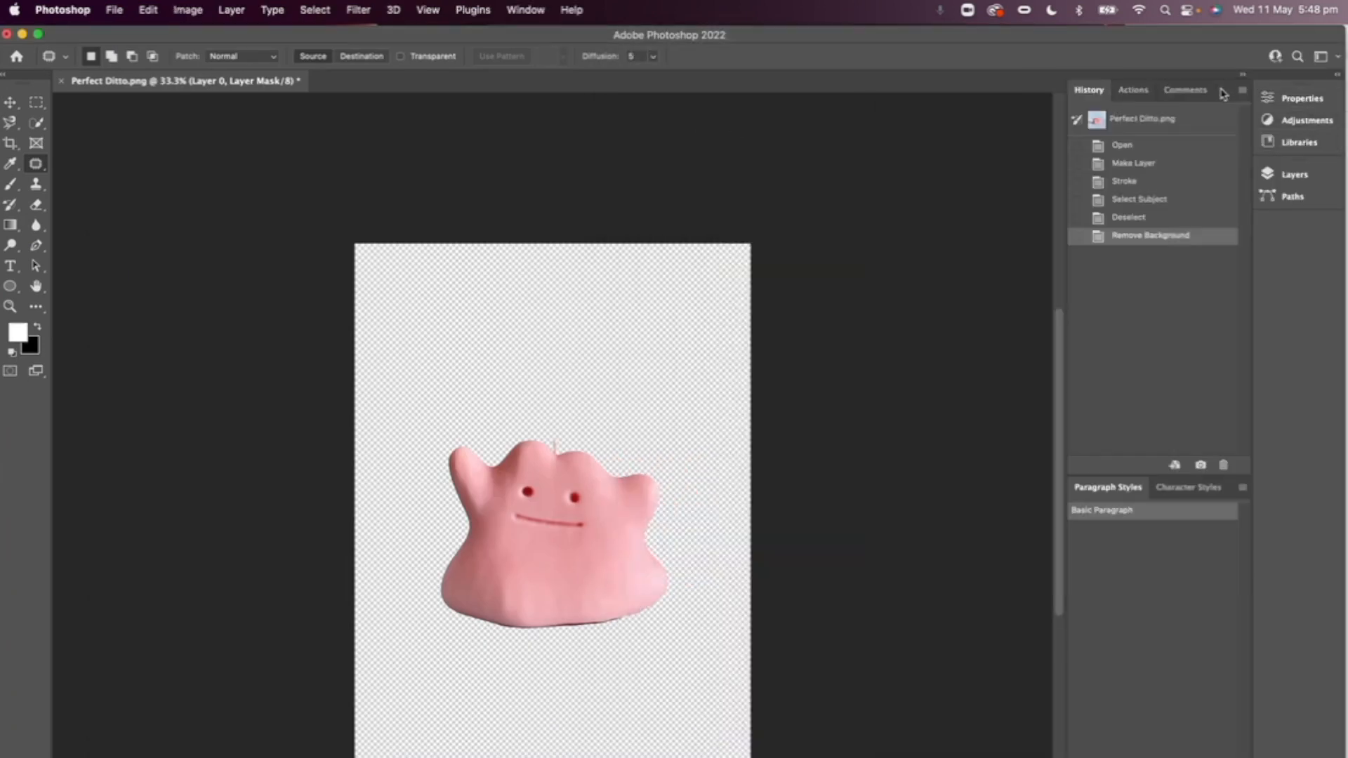
scroll(1023, 217, down, 5)
scroll(685, 263, up, 5)
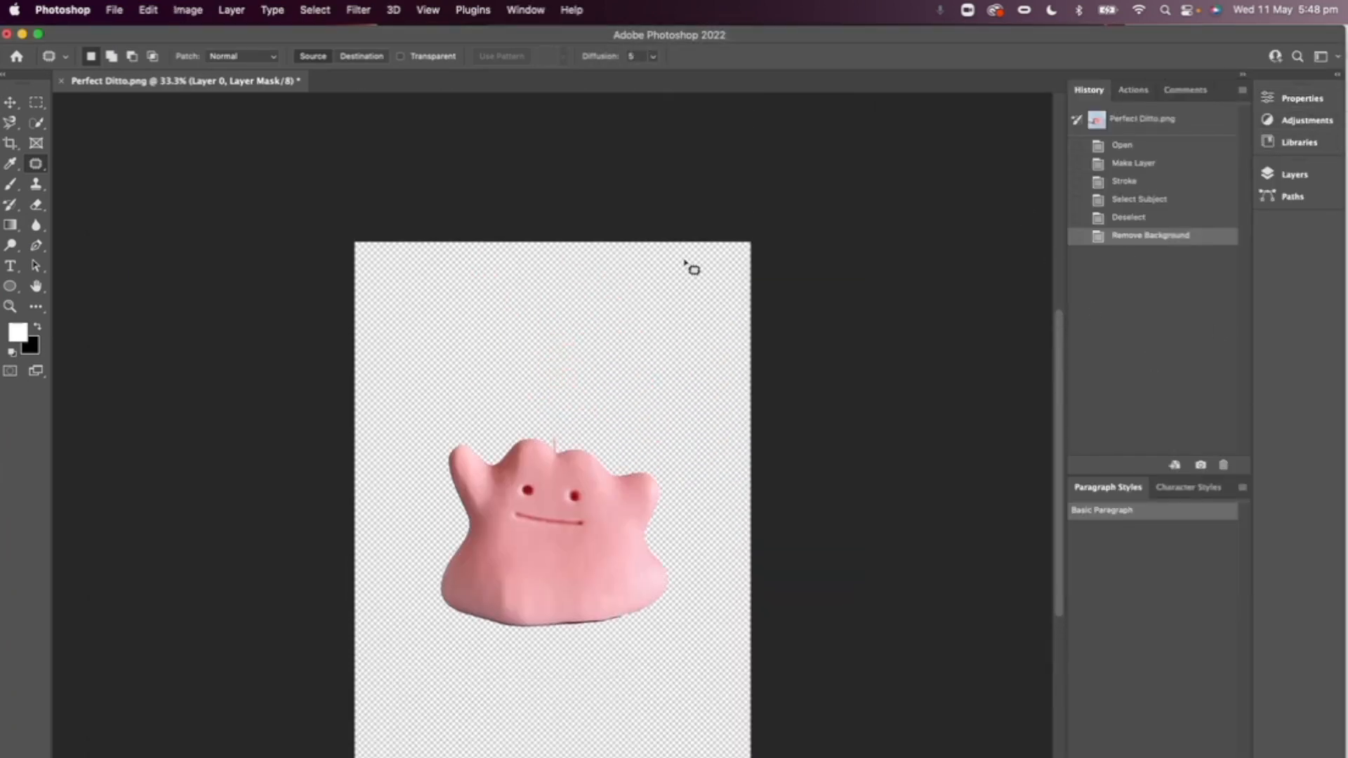
scroll(692, 269, down, 4)
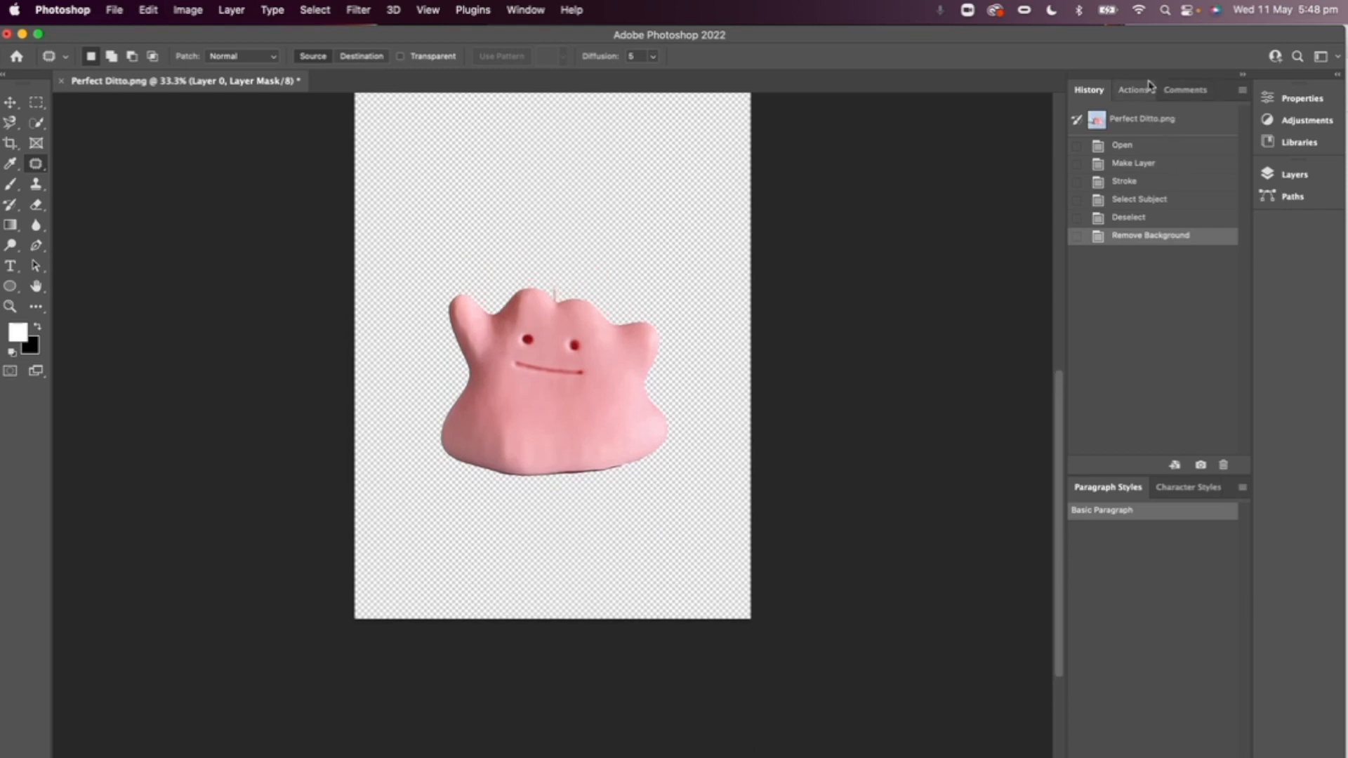
key(super+equal)
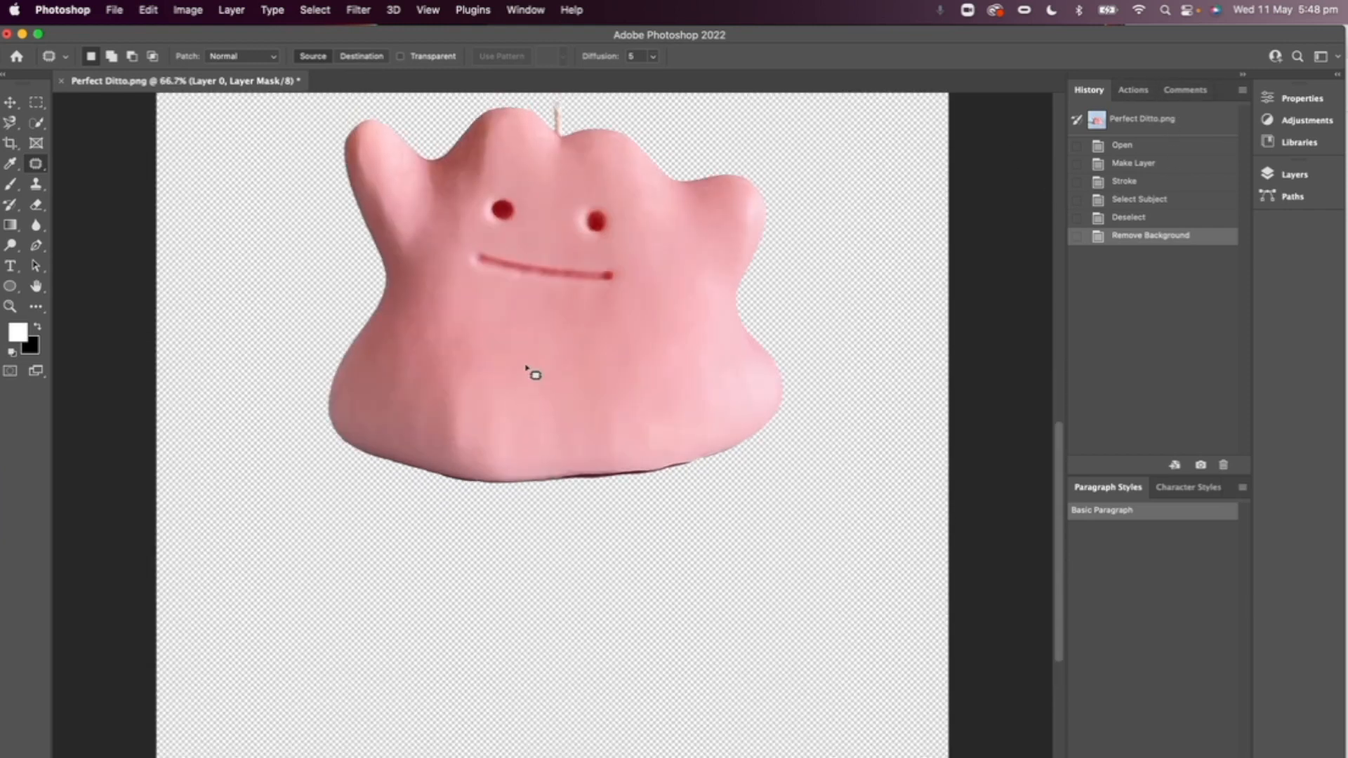
scroll(534, 374, up, 3)
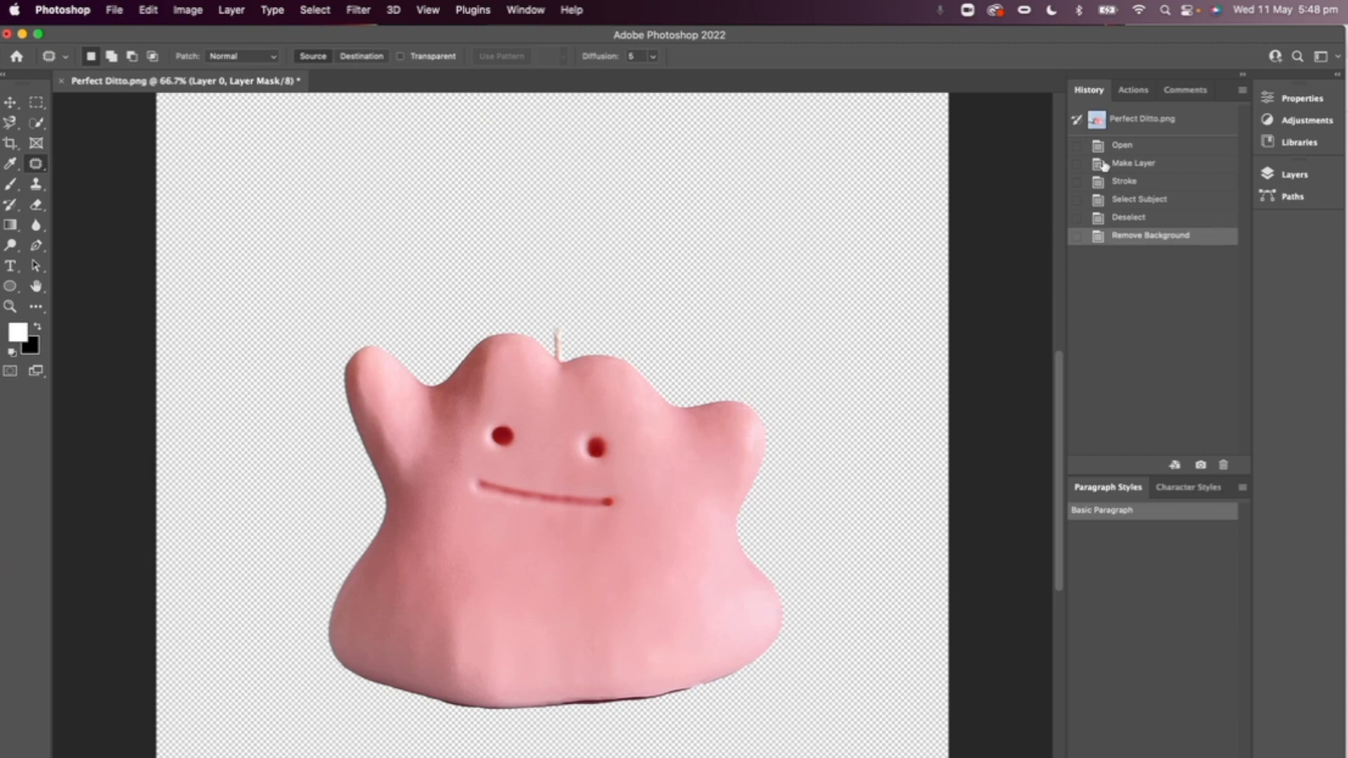
Show the layers and choose the Brush tool with black as the foreground colour for Layer 0's mask
click(1303, 174)
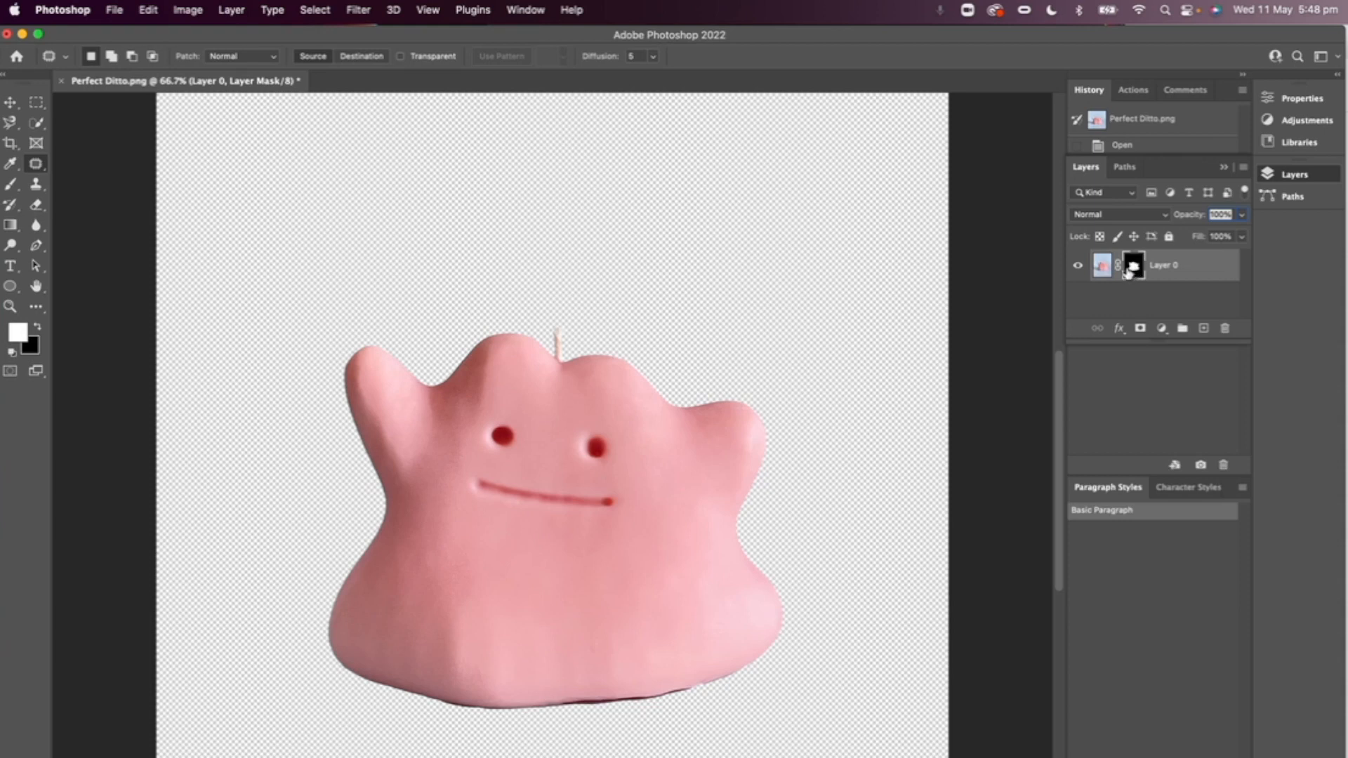
key(b)
key(x)
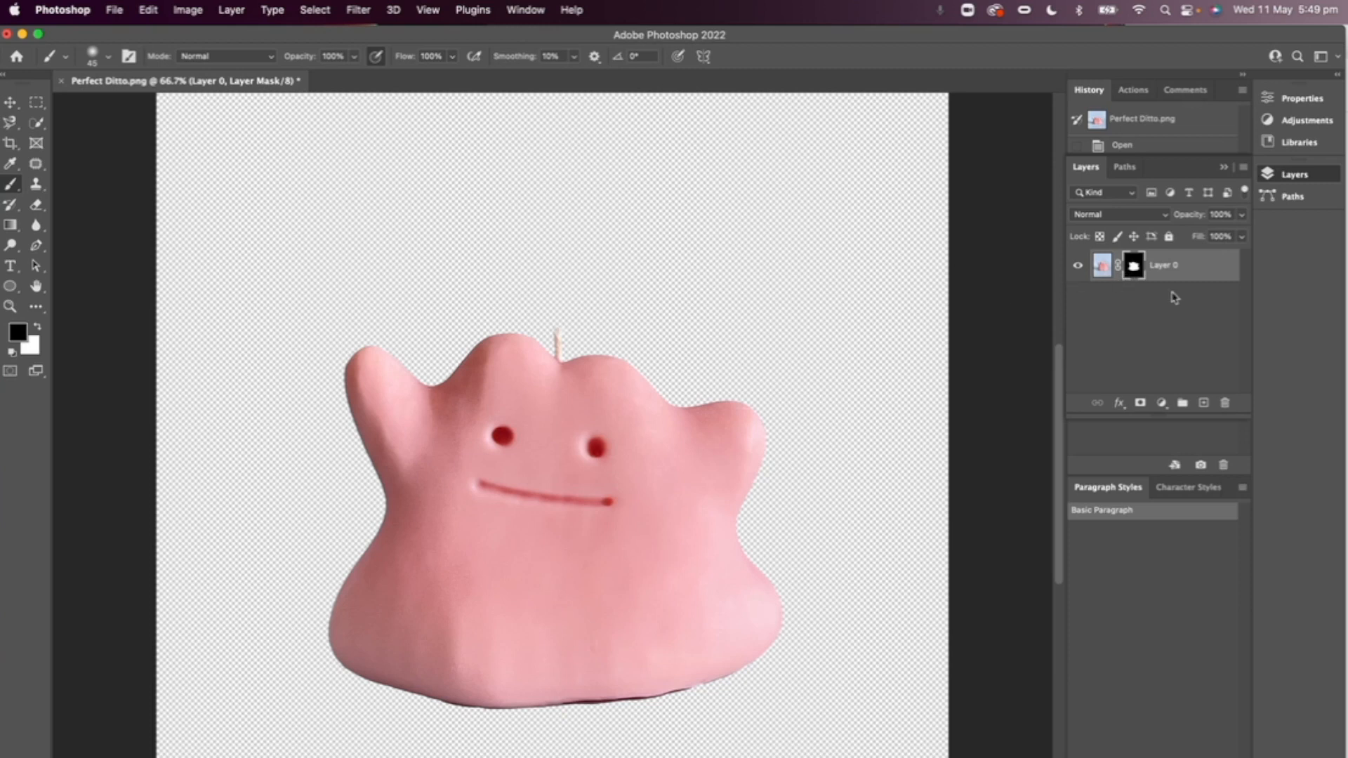
Toggle Layer 0's mask off and on, and examine the cut-out's bottom edge at 200% zoom
shift+click(1134, 268)
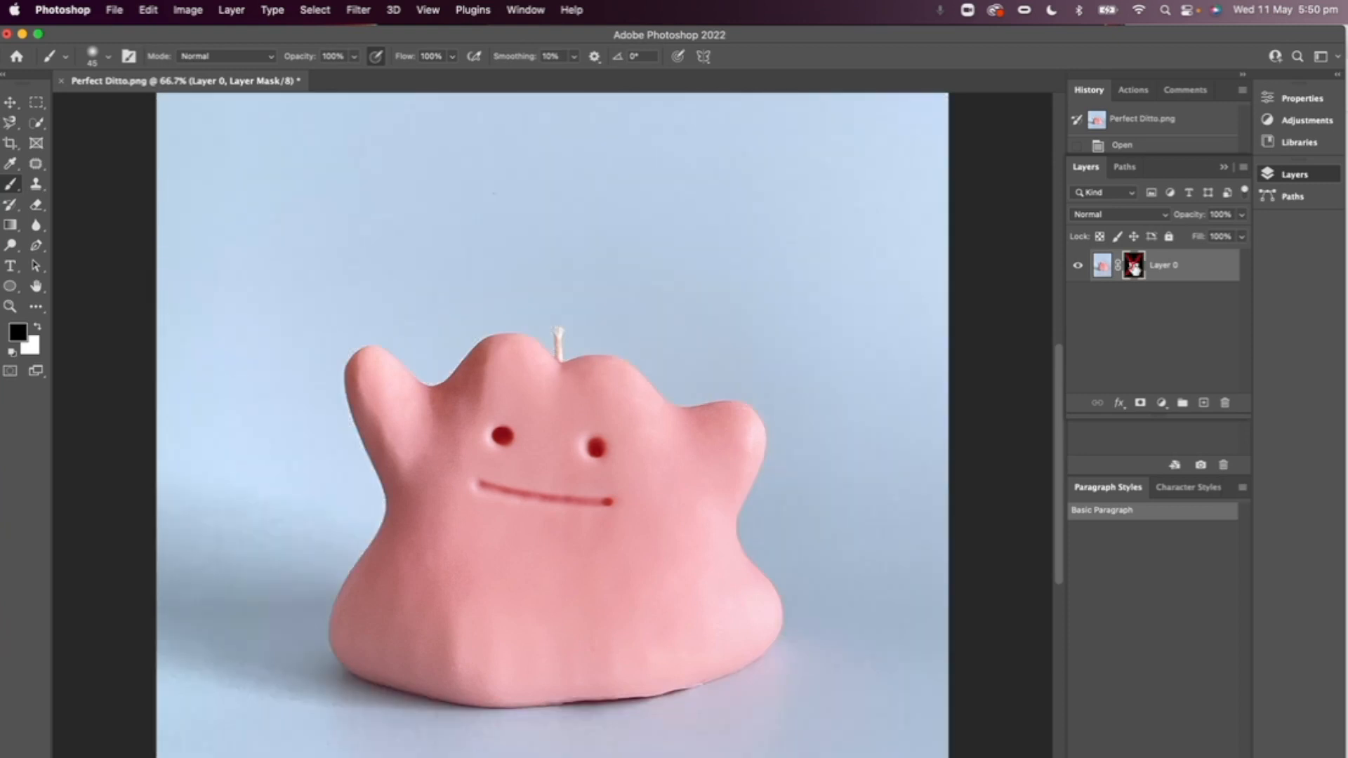
shift+click(1134, 267)
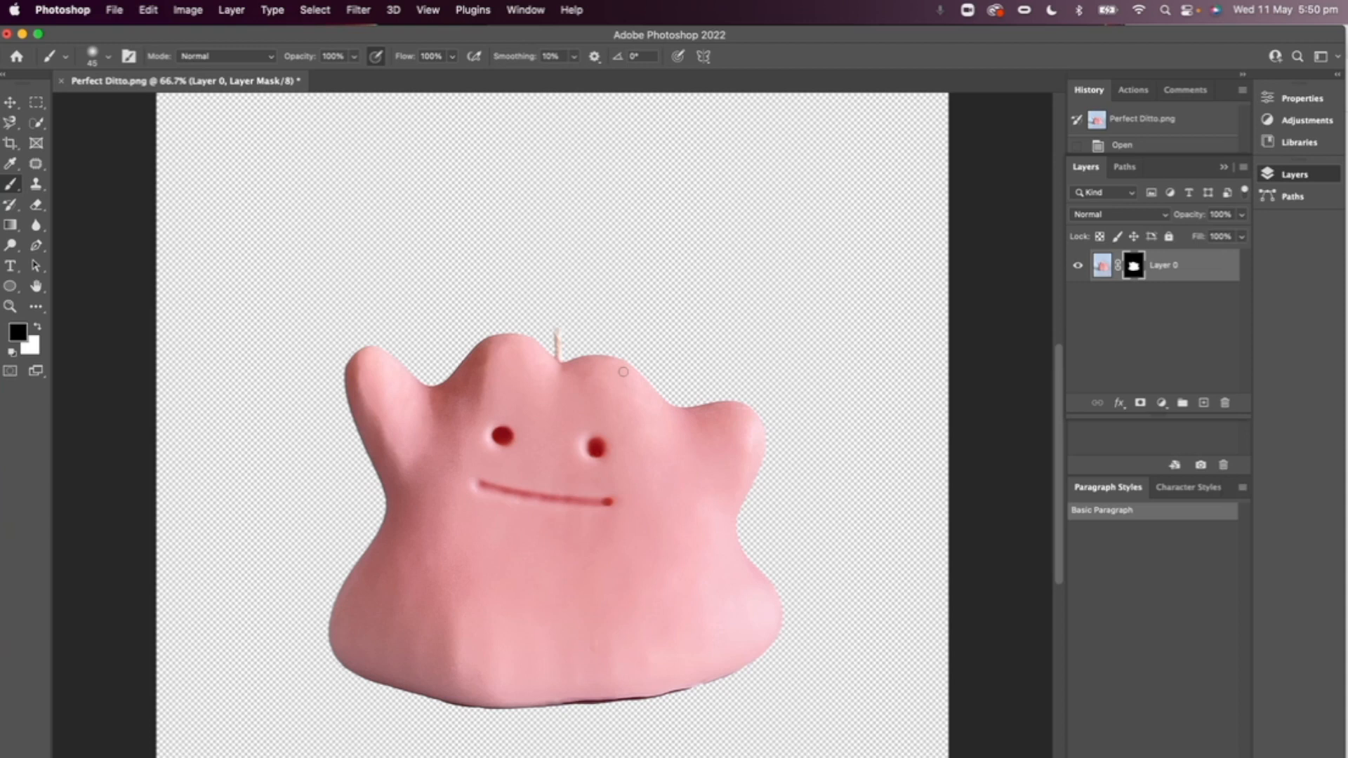
scroll(623, 372, down, 5)
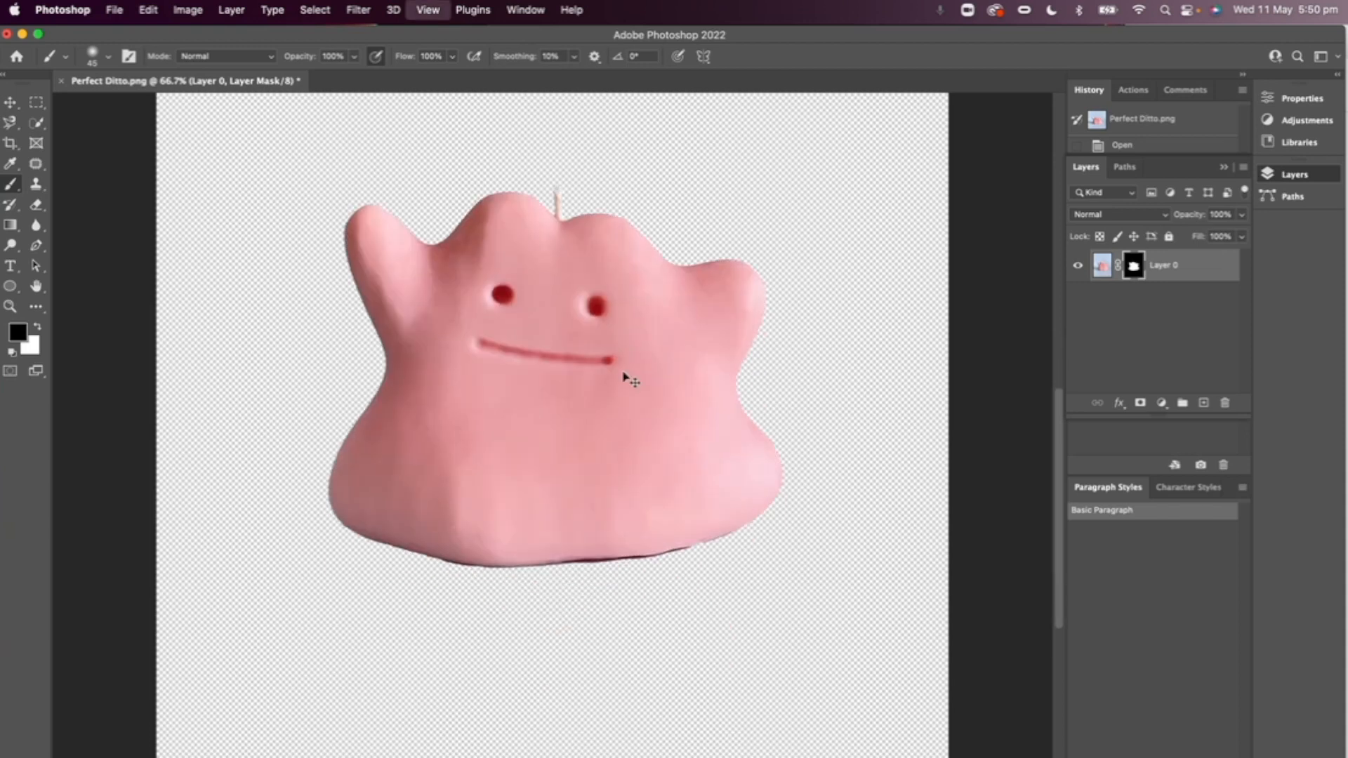
scroll(623, 372, up, 3)
scroll(623, 372, down, 1)
scroll(624, 373, left, 10)
scroll(624, 372, down, 3)
scroll(624, 372, right, 5)
scroll(624, 372, up, 1)
scroll(624, 372, right, 8)
scroll(623, 372, down, 2)
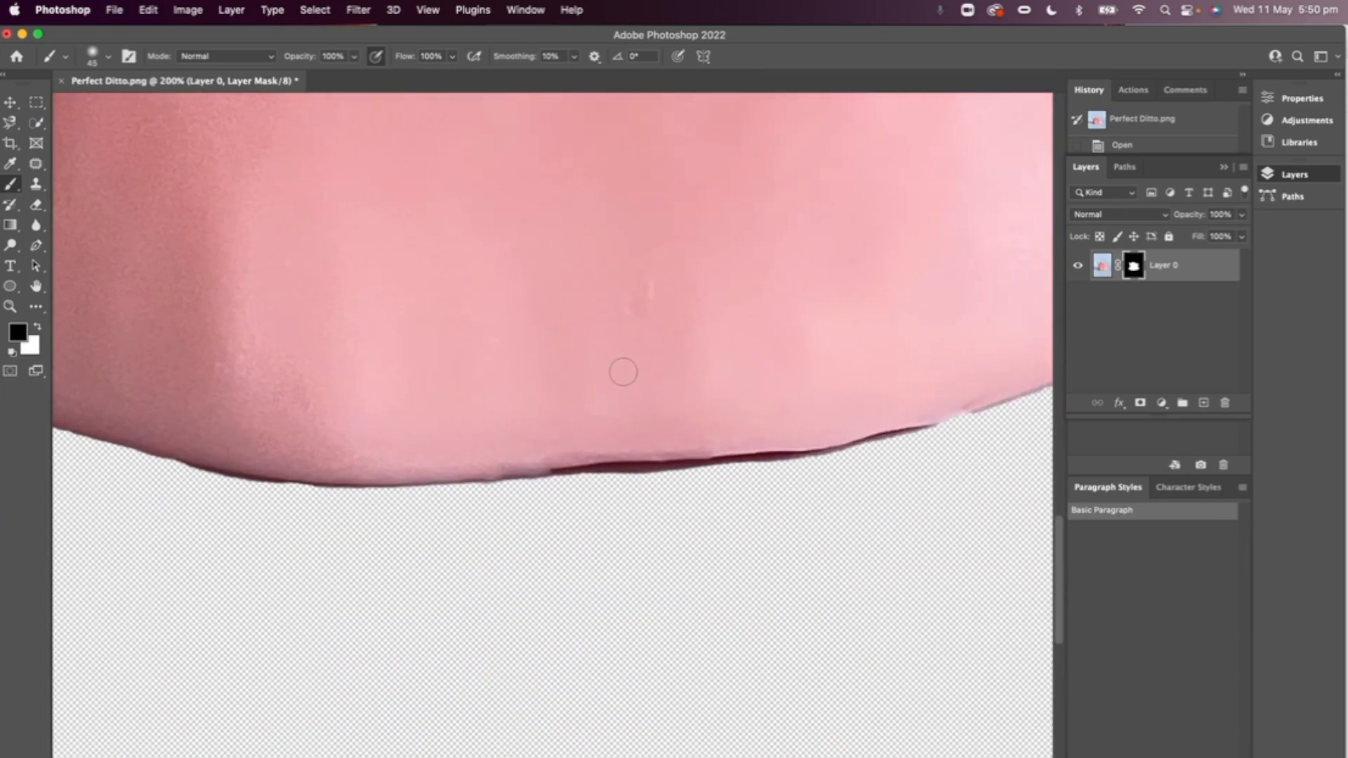
scroll(623, 372, up, 2)
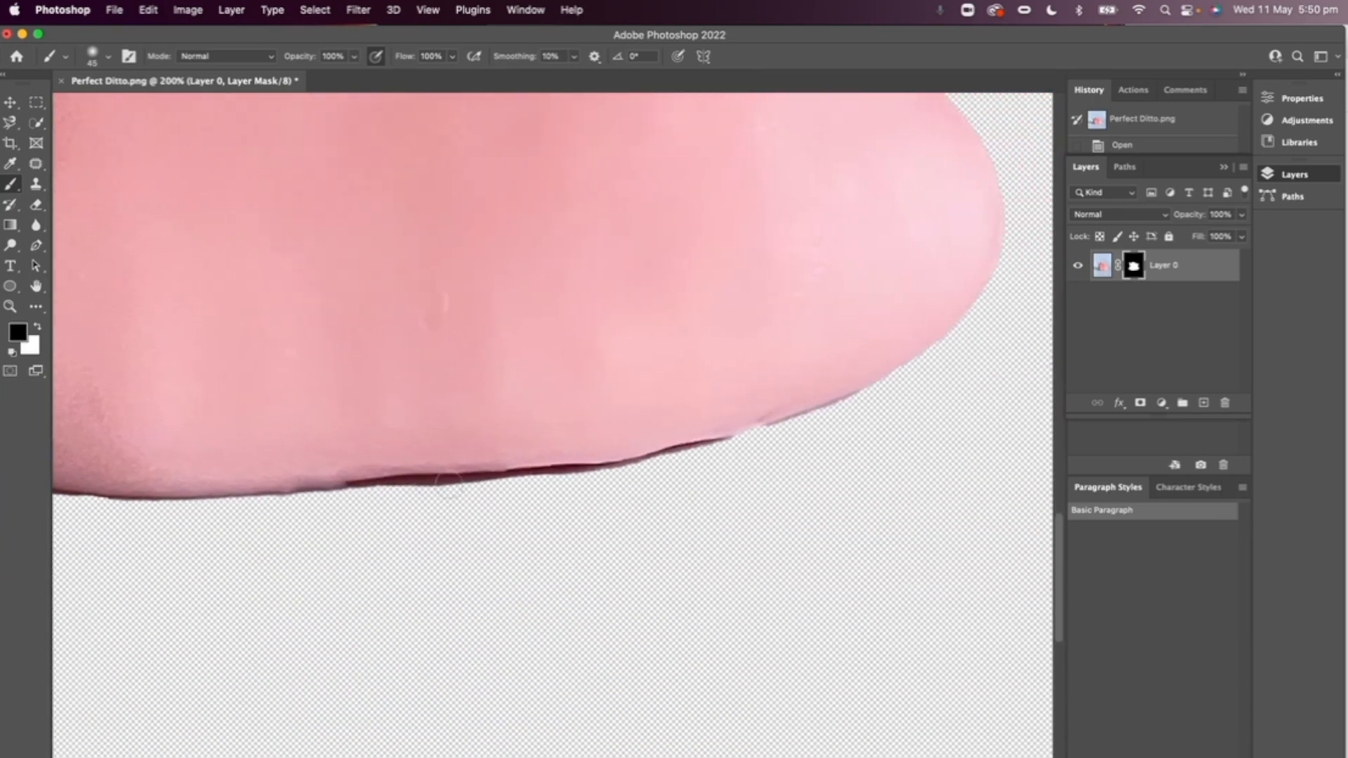
scroll(693, 461, left, 3)
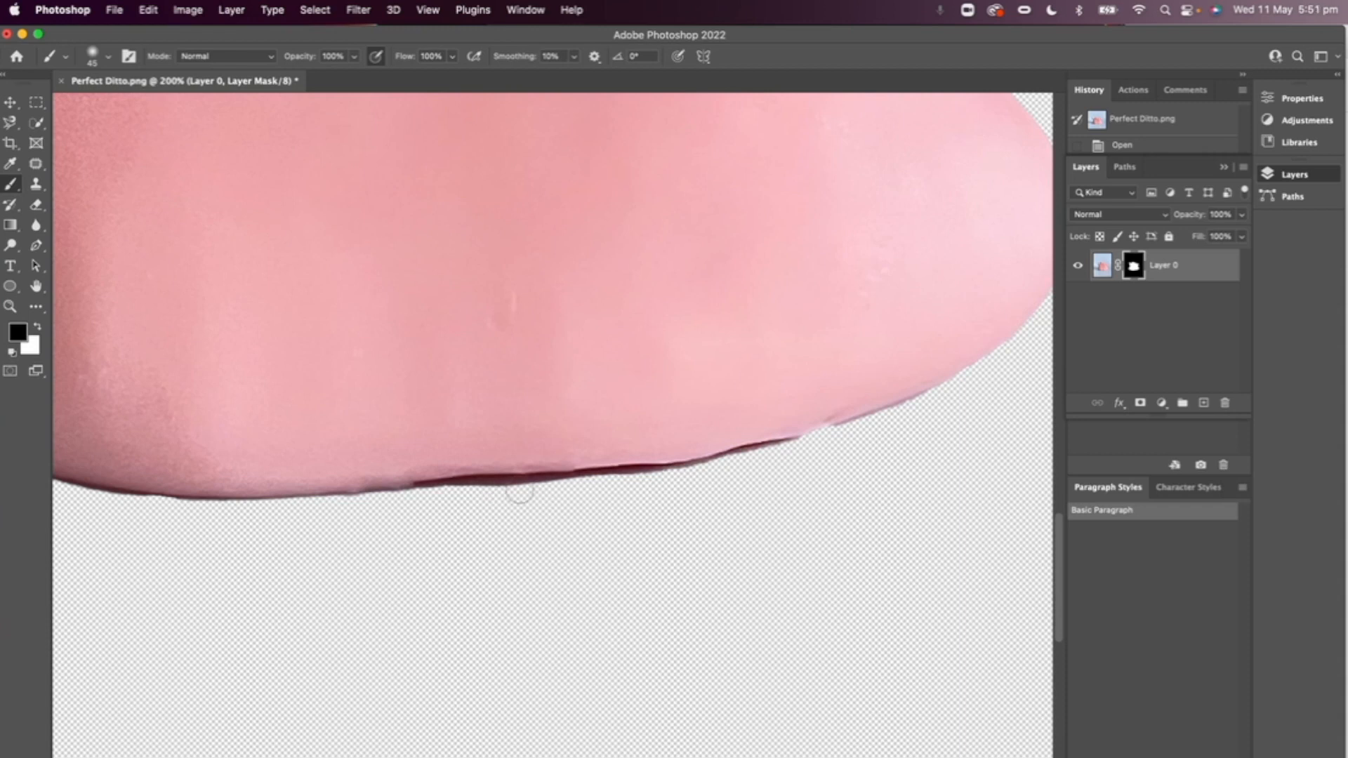
scroll(519, 491, left, 5)
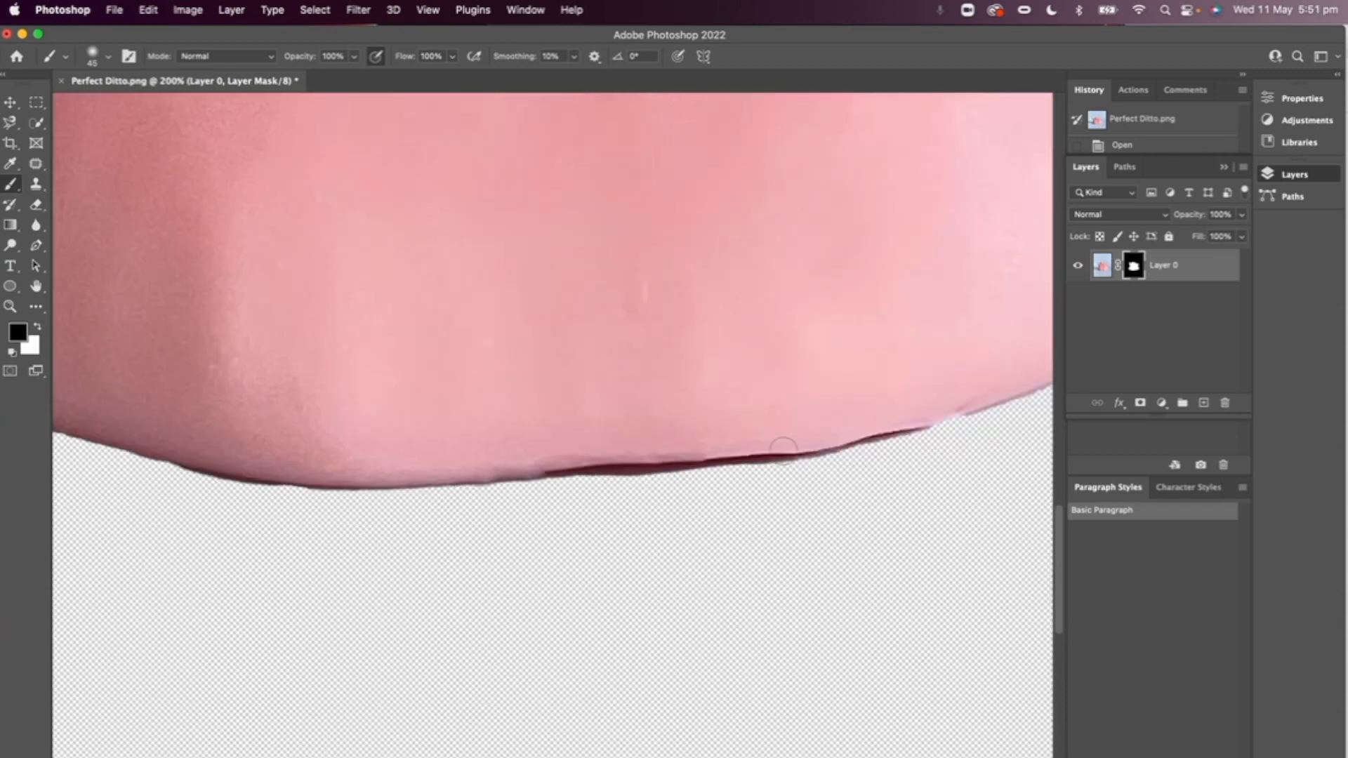
scroll(874, 437, right, 7)
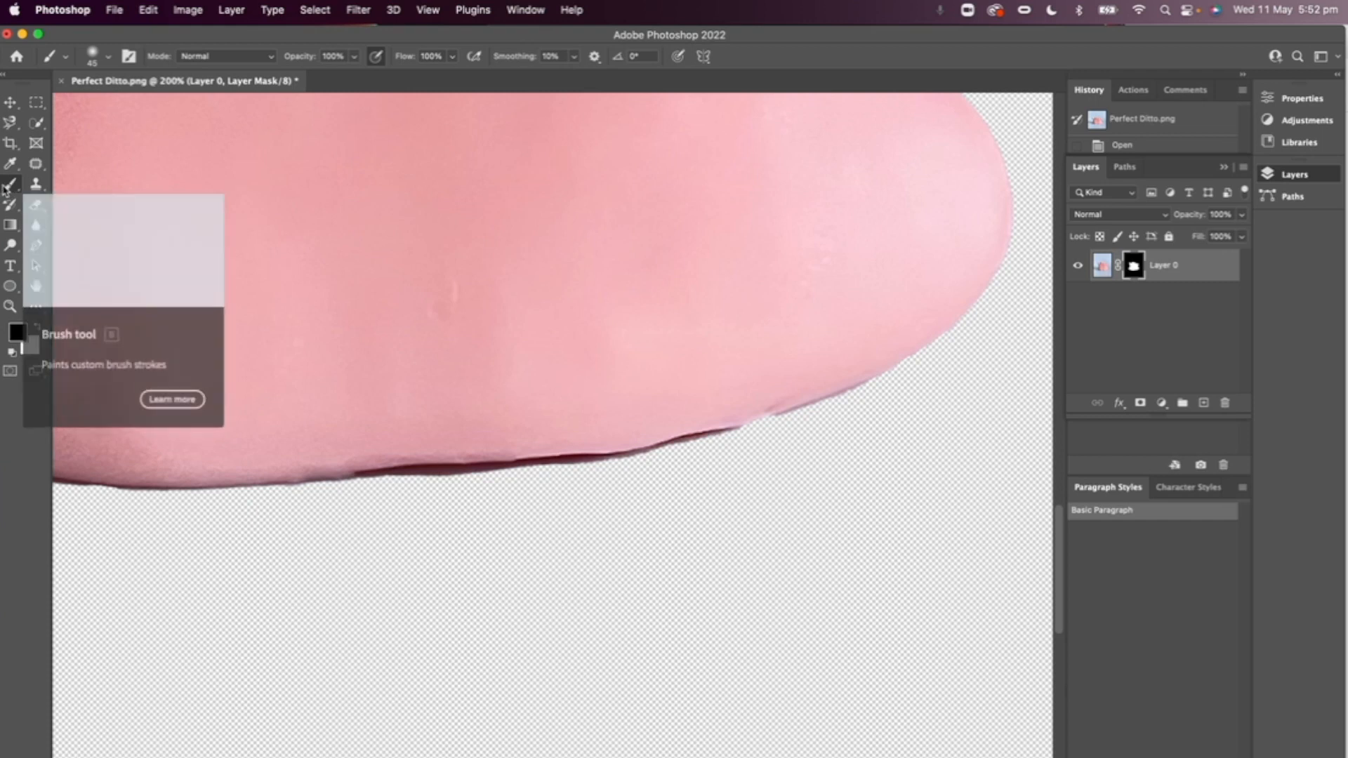
Check the black foreground colour, 000000, in the Color Picker
click(23, 335)
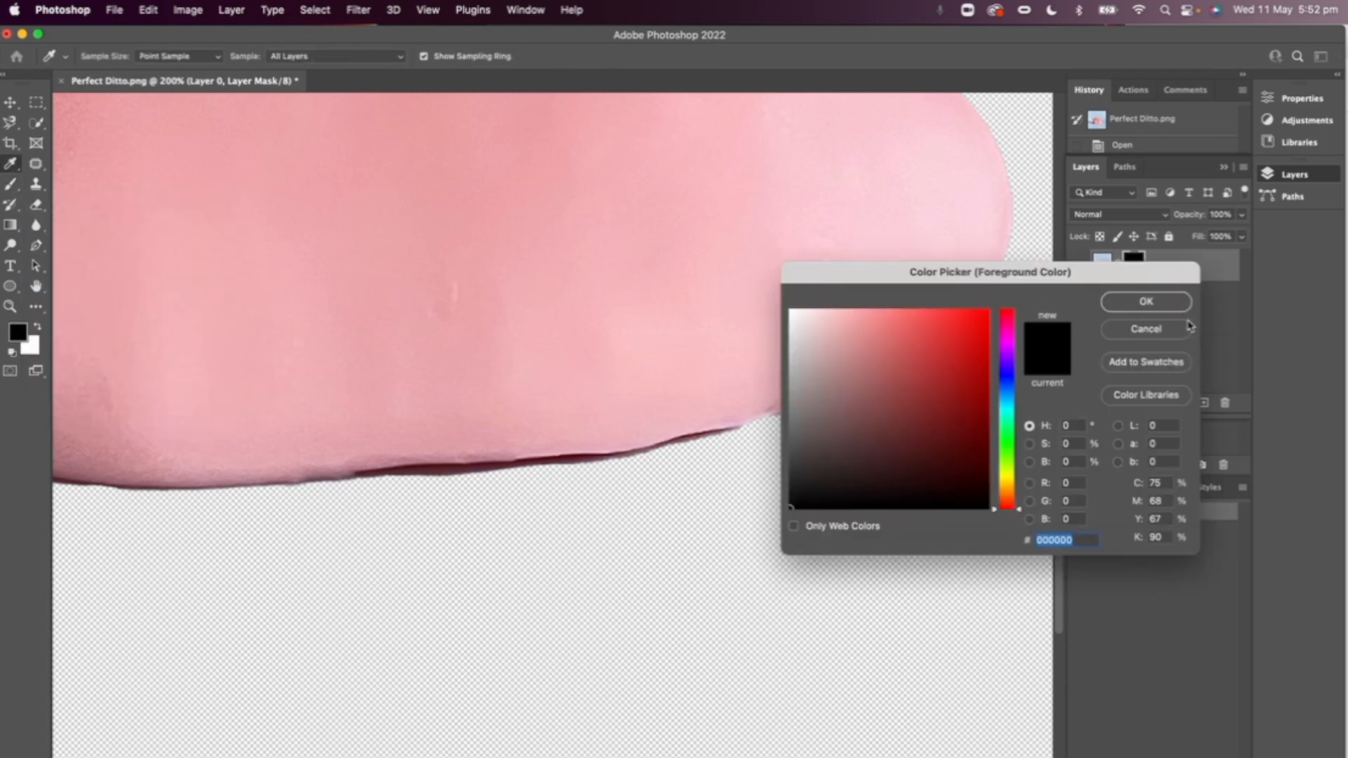
click(1169, 306)
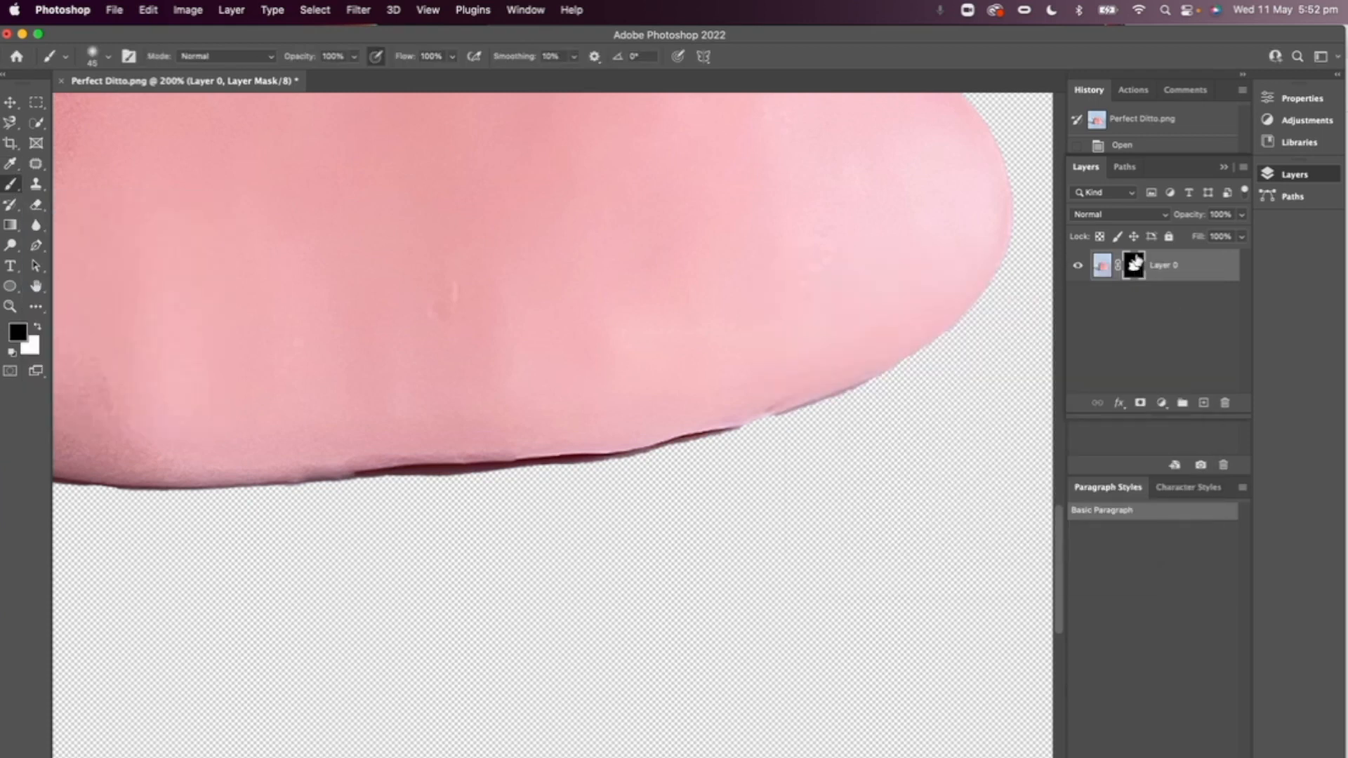
click(15, 336)
click(1149, 328)
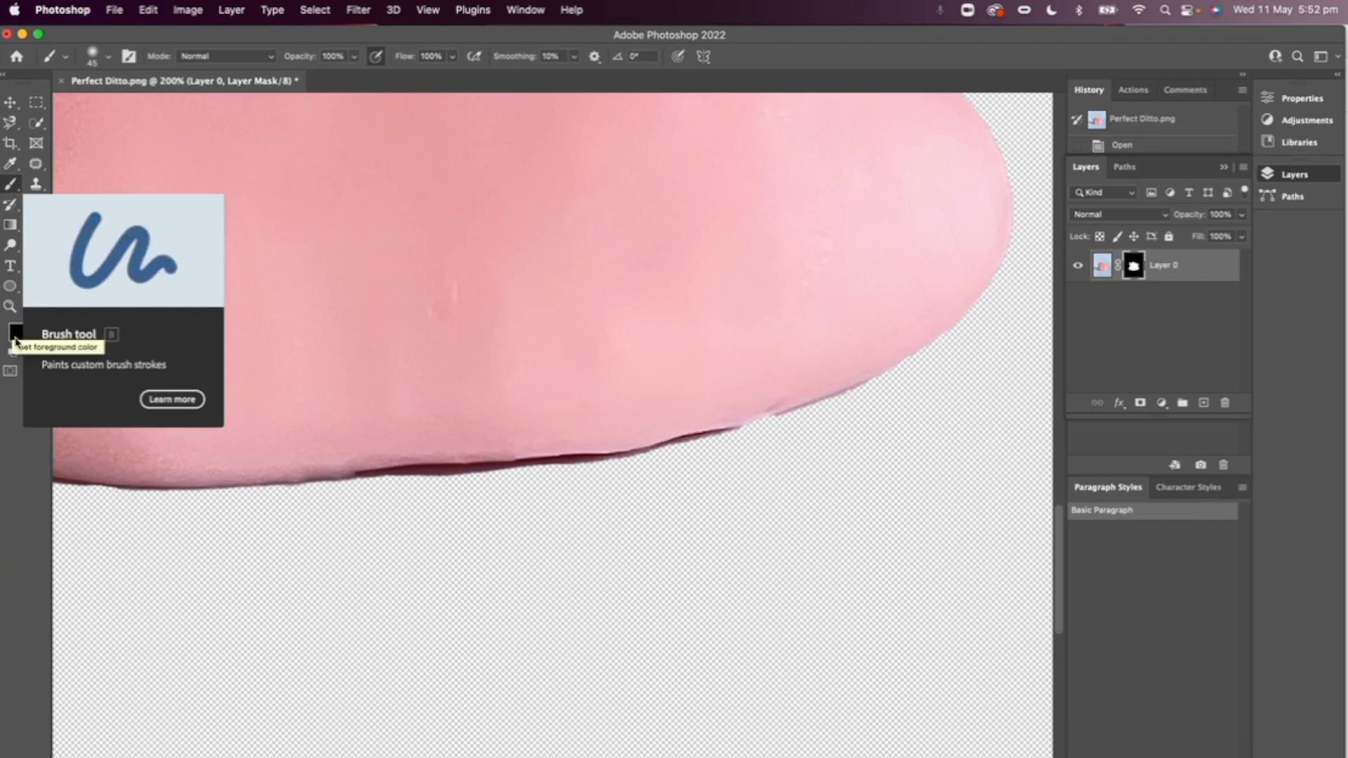
Set the soft round brush to 25 px and paint black on the mask across the candle's bottom edge
click(108, 58)
drag(102, 108, 97, 109)
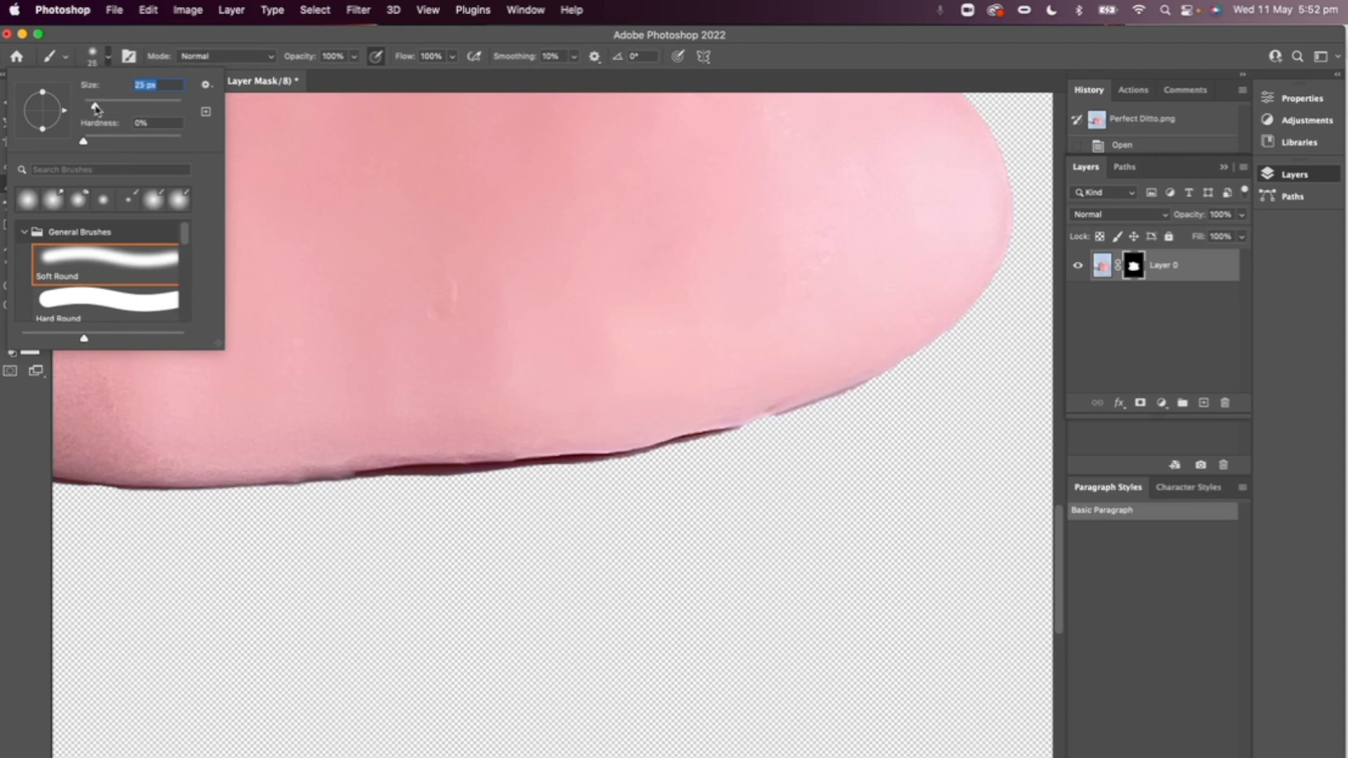
click(473, 487)
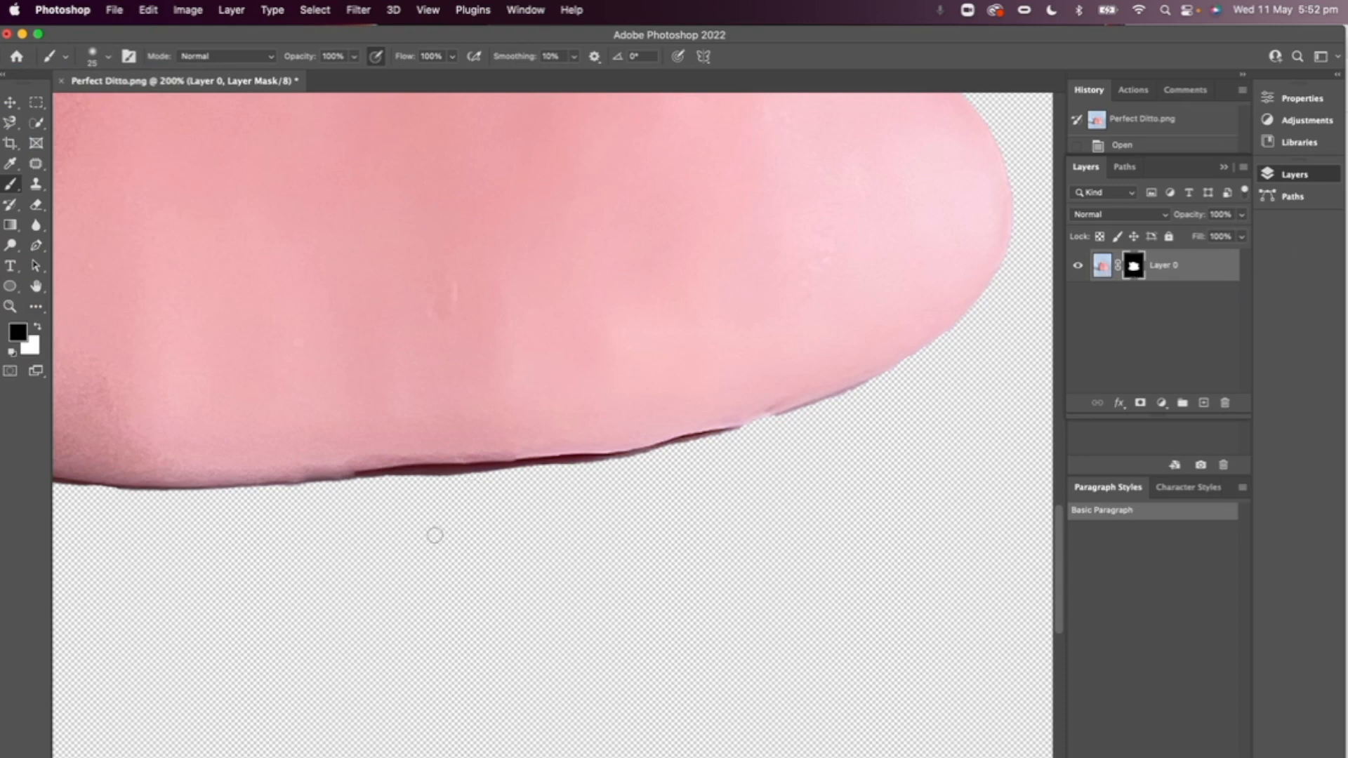
mouse_move(424, 478)
mouse_down()
mouse_move(582, 471)
mouse_move(384, 479)
mouse_move(588, 396)
mouse_move(726, 392)
mouse_move(769, 414)
mouse_up()
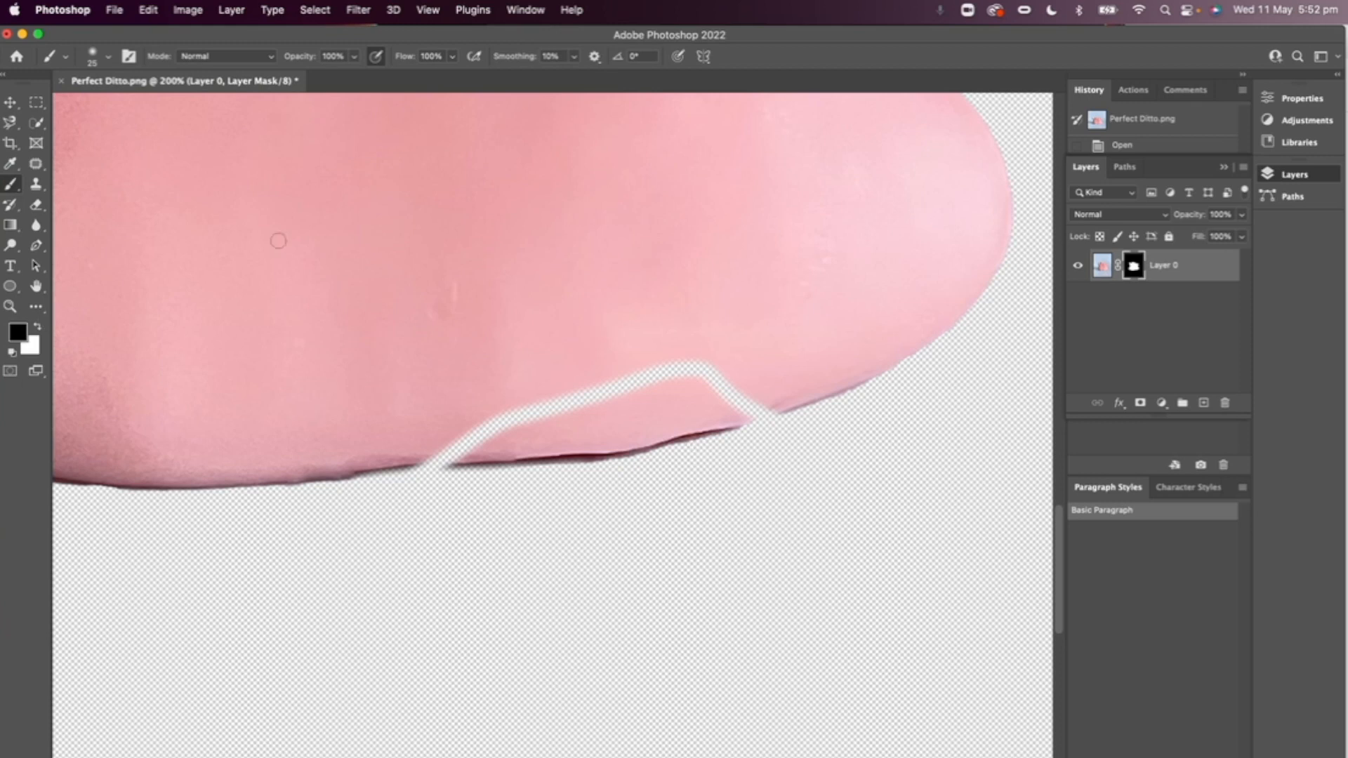
Swap to white and paint on the mask to restore the erased strip above the candle's bottom edge
click(38, 326)
mouse_move(430, 445)
mouse_down()
mouse_move(547, 430)
mouse_move(415, 437)
mouse_move(663, 398)
mouse_up()
mouse_move(507, 425)
mouse_down()
mouse_move(653, 370)
mouse_move(611, 388)
mouse_move(722, 381)
mouse_move(745, 393)
mouse_move(735, 376)
mouse_move(757, 409)
mouse_move(735, 413)
mouse_move(776, 405)
mouse_move(717, 419)
mouse_move(777, 404)
mouse_up()
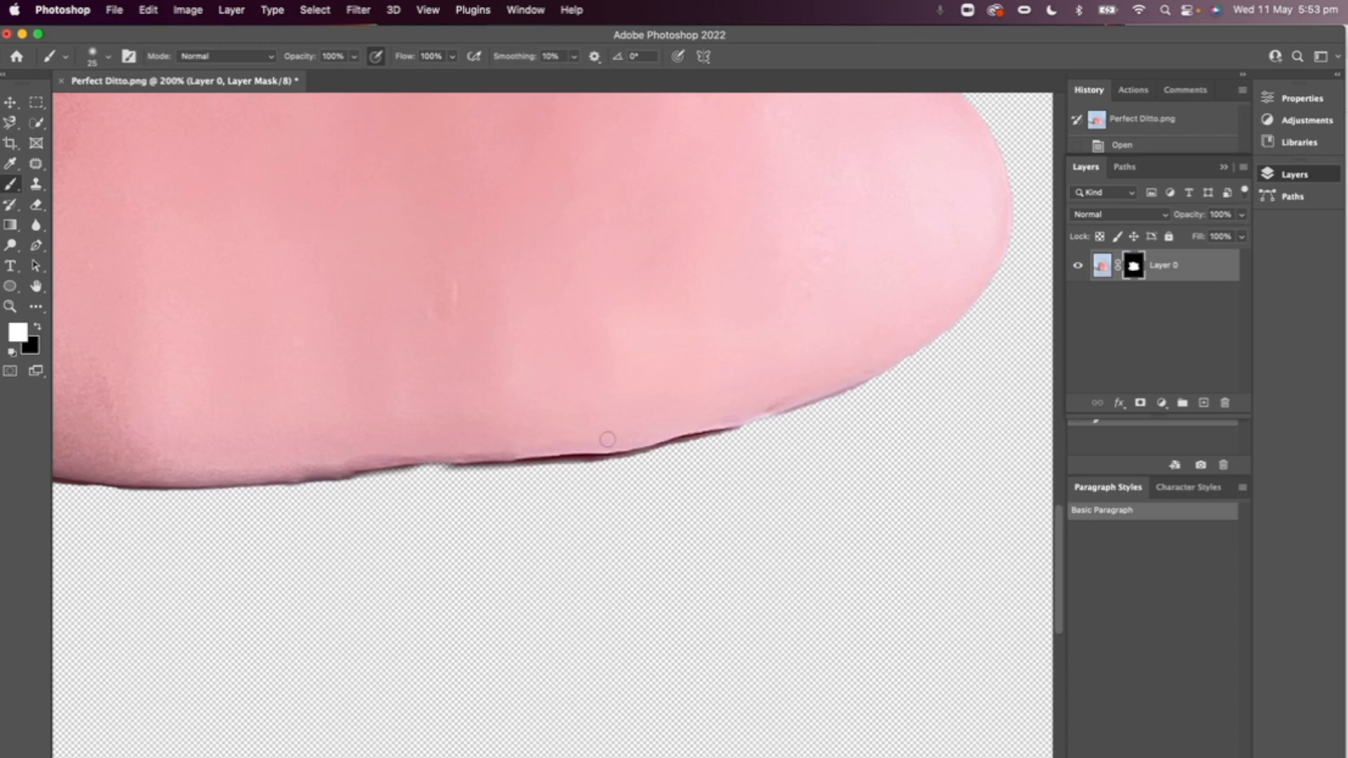
mouse_move(723, 417)
mouse_down()
mouse_move(807, 401)
mouse_move(680, 425)
mouse_up()
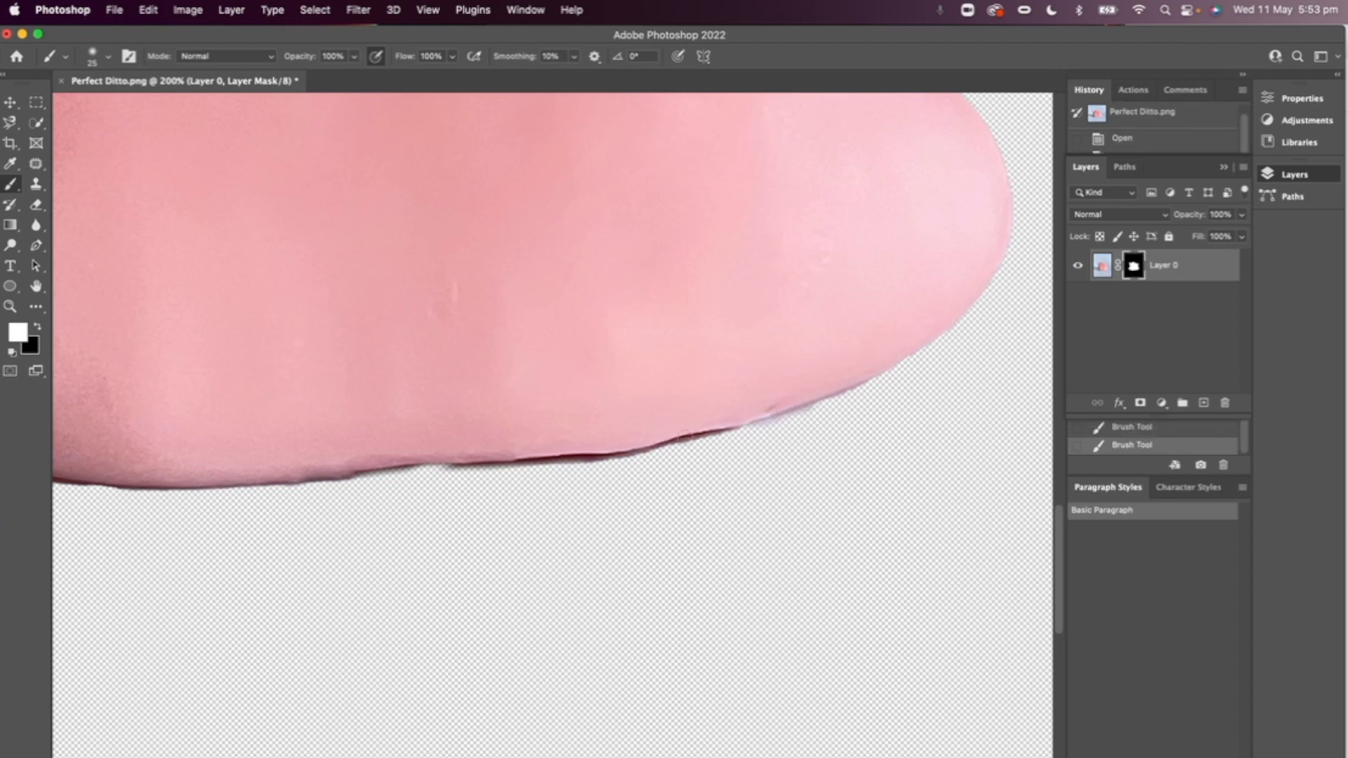
Reduce the brush to 10 px, swap to black and mask out the dark shadow beneath the candle at 400% zoom
scroll(706, 449, down, 5)
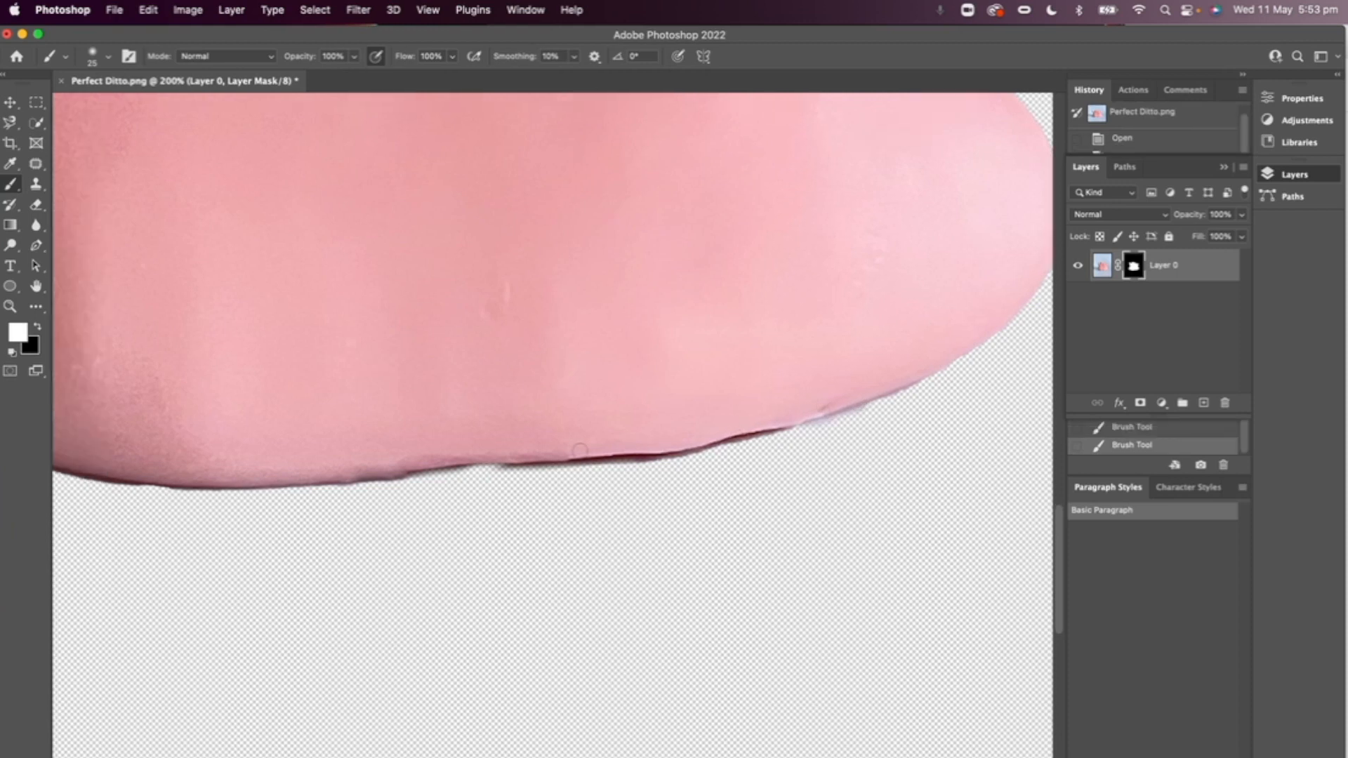
key(bracketleft)
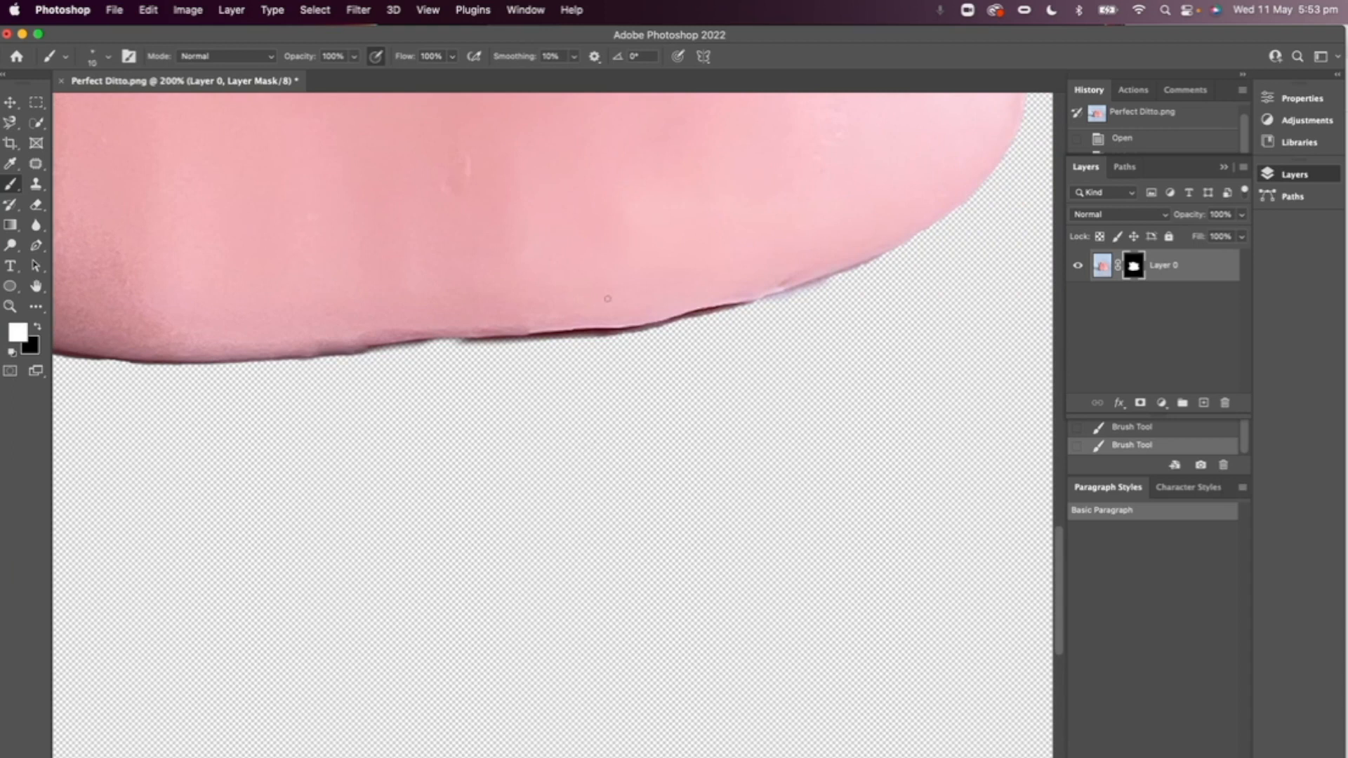
scroll(608, 299, up, 5)
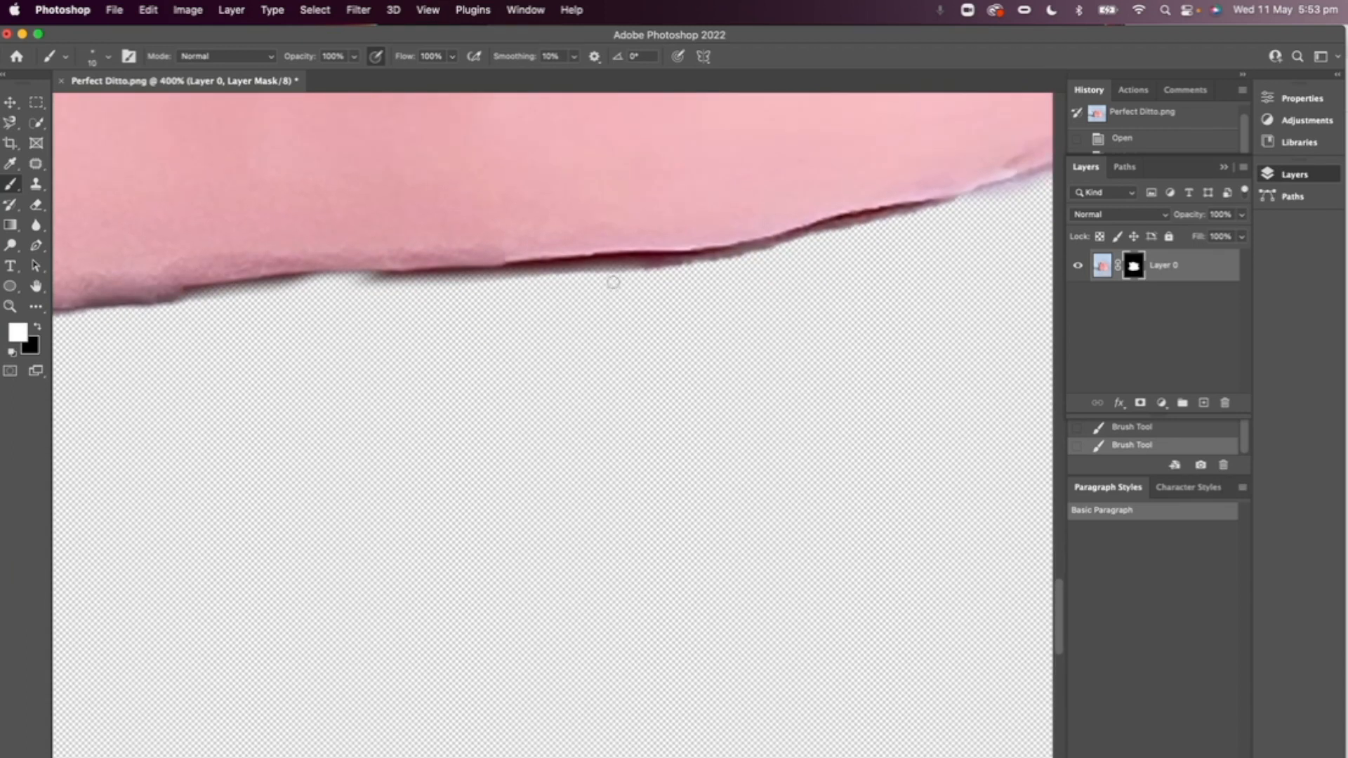
click(66, 56)
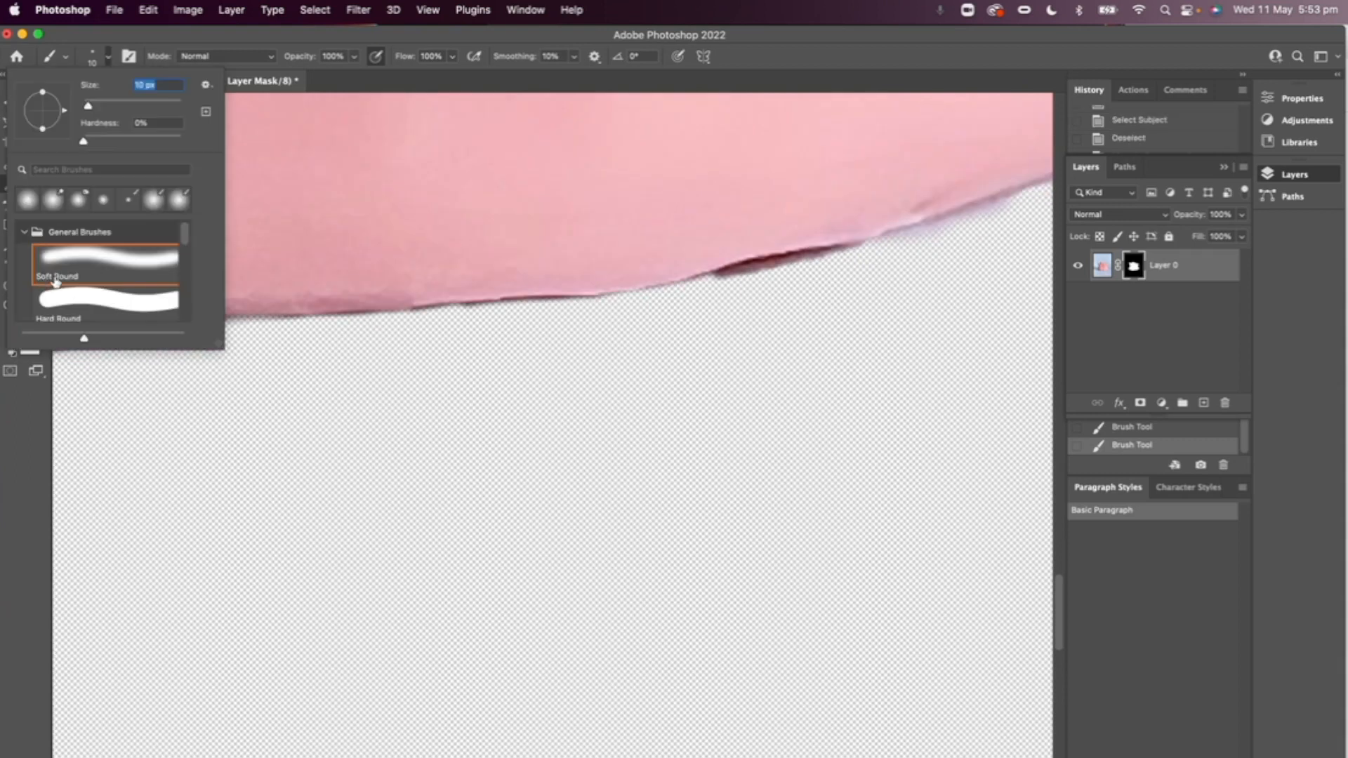
key(Return)
scroll(104, 442, left, 5)
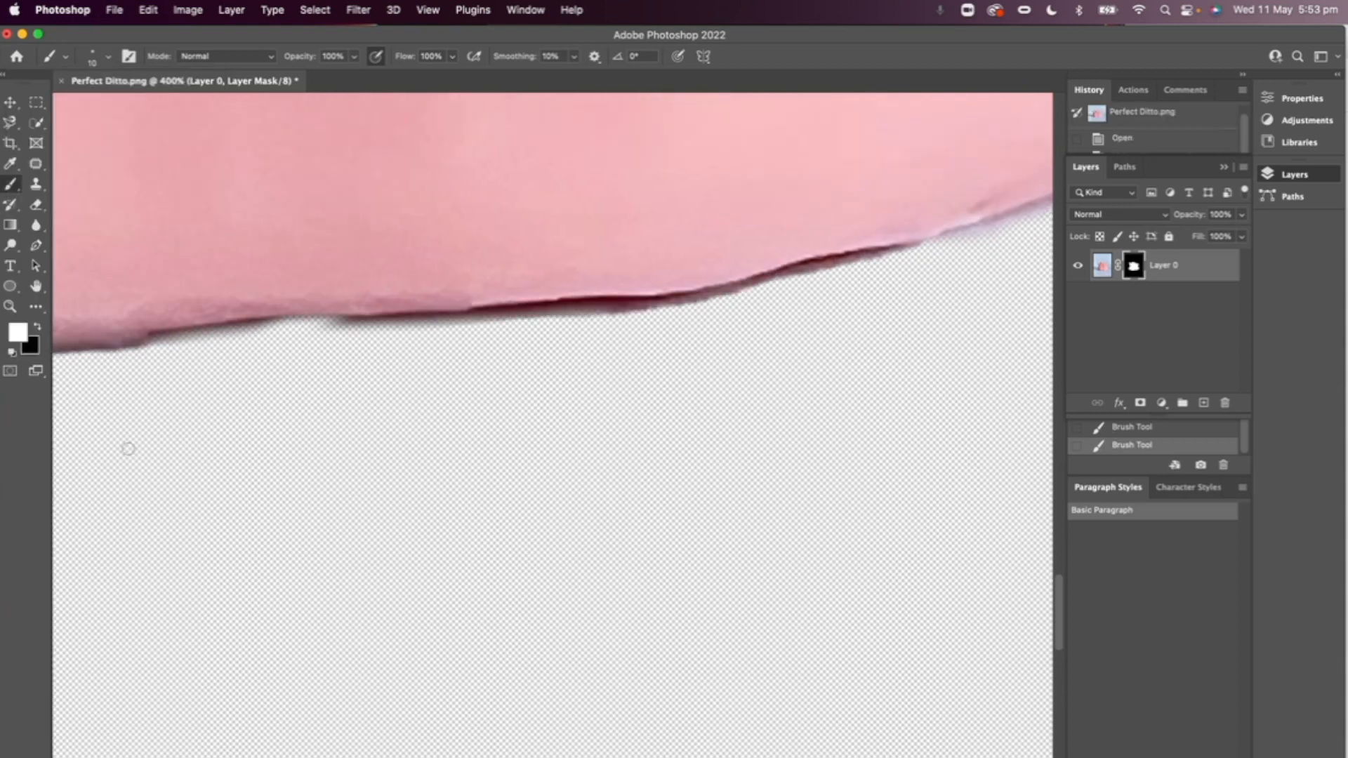
key(x)
mouse_move(770, 279)
mouse_down()
mouse_move(505, 323)
mouse_move(718, 295)
mouse_up()
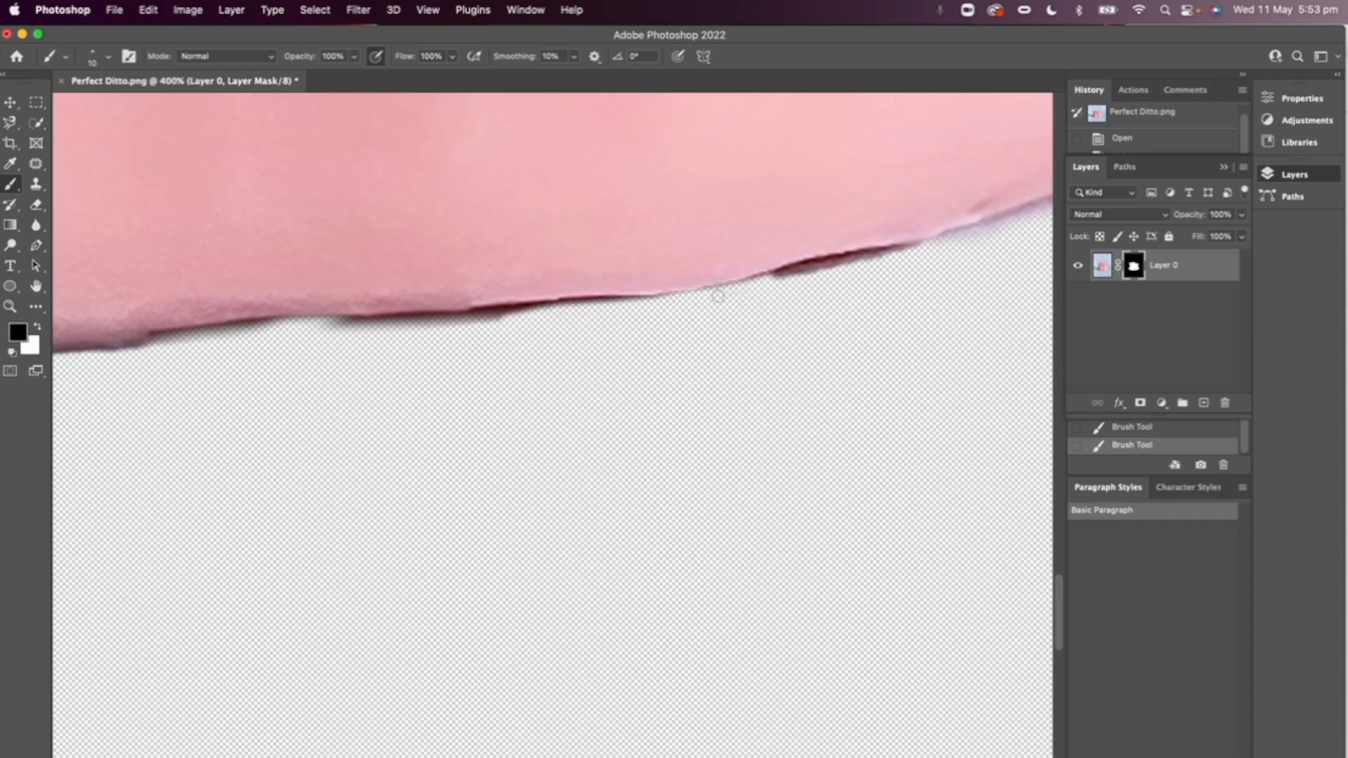
mouse_move(602, 309)
mouse_down()
mouse_move(646, 306)
mouse_move(302, 331)
mouse_move(450, 319)
mouse_move(325, 330)
mouse_up()
Undo the test dab and brush black along the middle of the bottom edge to hide the remaining shadow
scroll(325, 329, right, 2)
click(92, 59)
click(464, 309)
key(super+z)
drag(460, 309, 628, 297)
mouse_move(458, 309)
mouse_down()
mouse_move(133, 344)
mouse_move(226, 330)
mouse_up()
Mask out the dark gap and bluish fringe along the right part of the candle's bottom edge
scroll(427, 306, right, 4)
scroll(426, 306, up, 2)
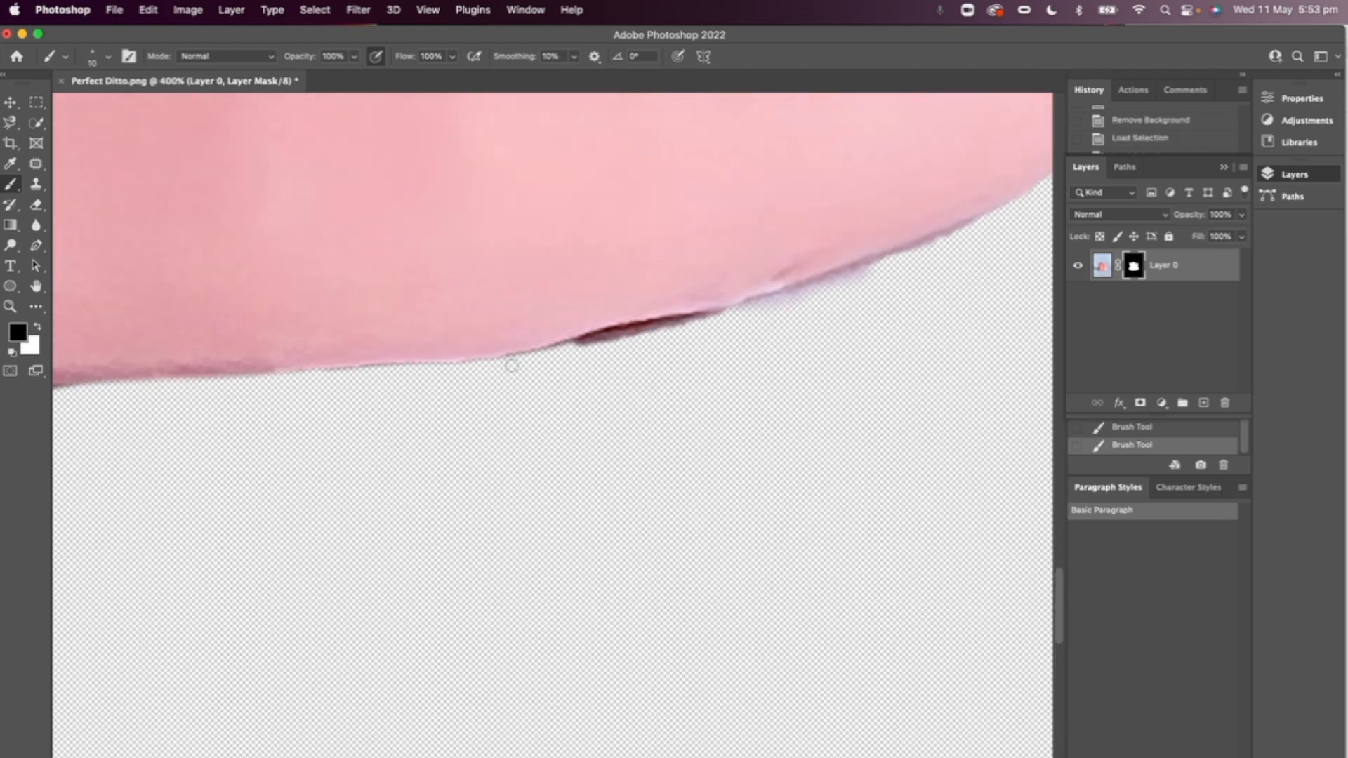
mouse_move(512, 361)
mouse_down()
mouse_move(632, 329)
mouse_move(722, 323)
mouse_move(720, 335)
mouse_move(732, 314)
mouse_move(462, 370)
mouse_move(681, 332)
mouse_up()
mouse_move(980, 250)
mouse_down()
mouse_move(934, 246)
mouse_move(711, 324)
mouse_move(996, 219)
mouse_up()
drag(759, 303, 664, 329)
Smooth the mask along the bottom edge just left of centre, alternating black and white as needed
scroll(573, 348, left, 5)
scroll(574, 348, left, 3)
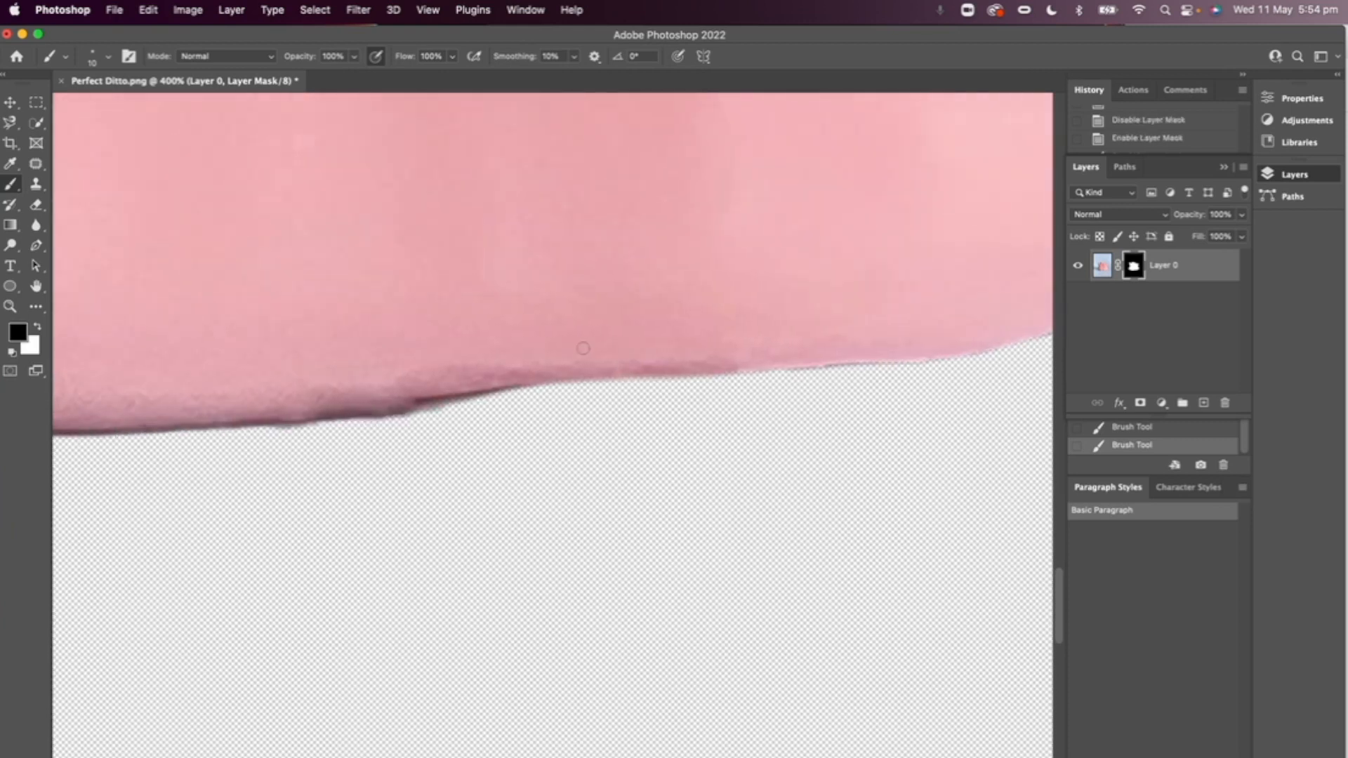
mouse_move(884, 369)
mouse_down()
mouse_move(663, 390)
mouse_move(715, 393)
mouse_move(598, 413)
mouse_up()
scroll(663, 386, left, 3)
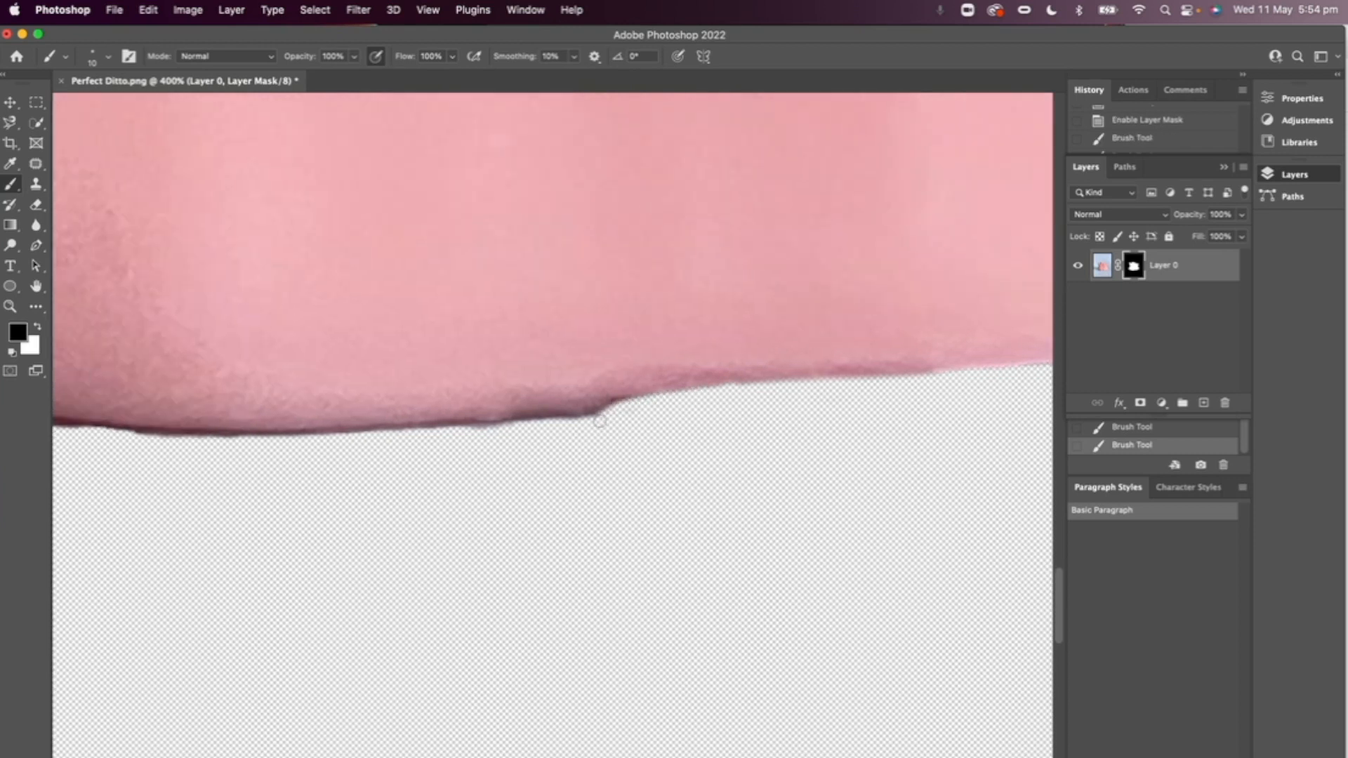
key(x)
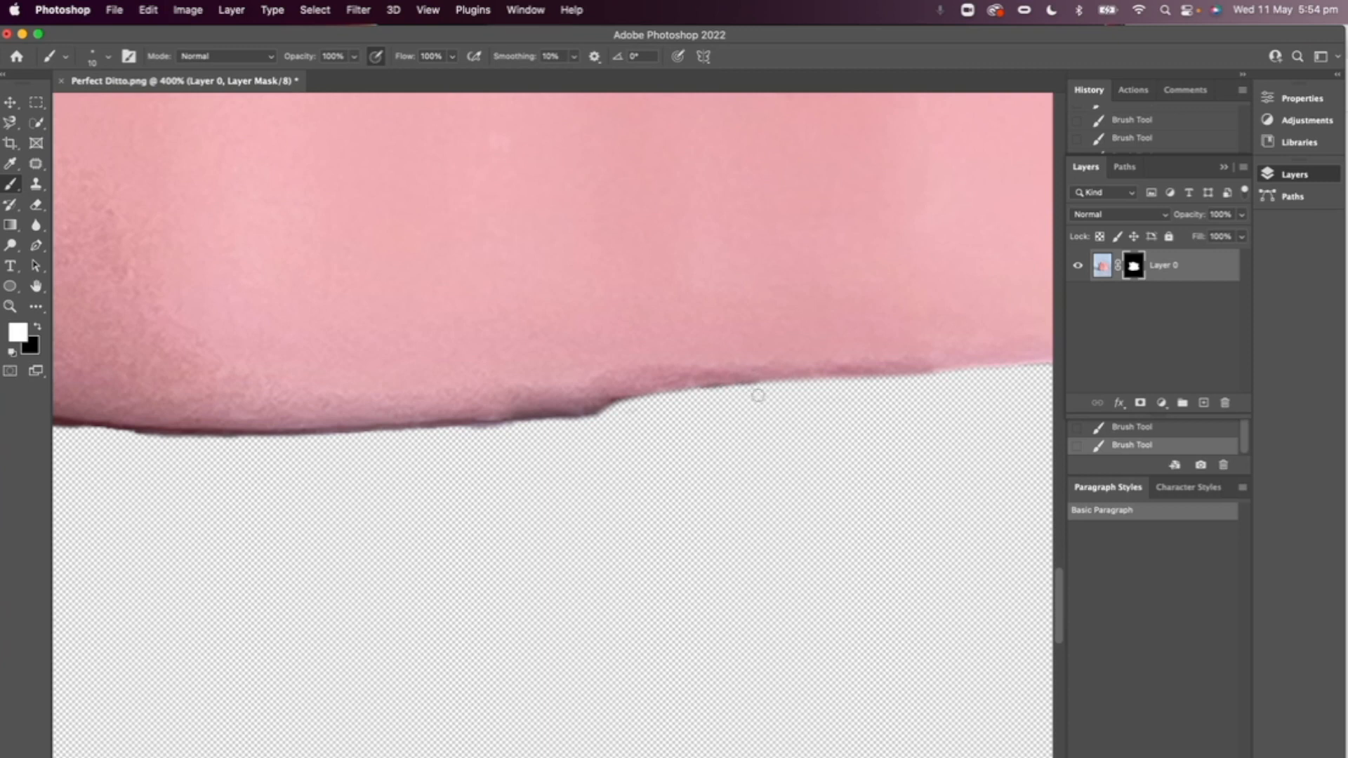
key(x)
drag(763, 386, 678, 395)
Mask out the bump and dark rim along the candle's lowest edge in black at 300% zoom
key(super+minus)
key(super+minus)
key(super+minus)
key(super+minus)
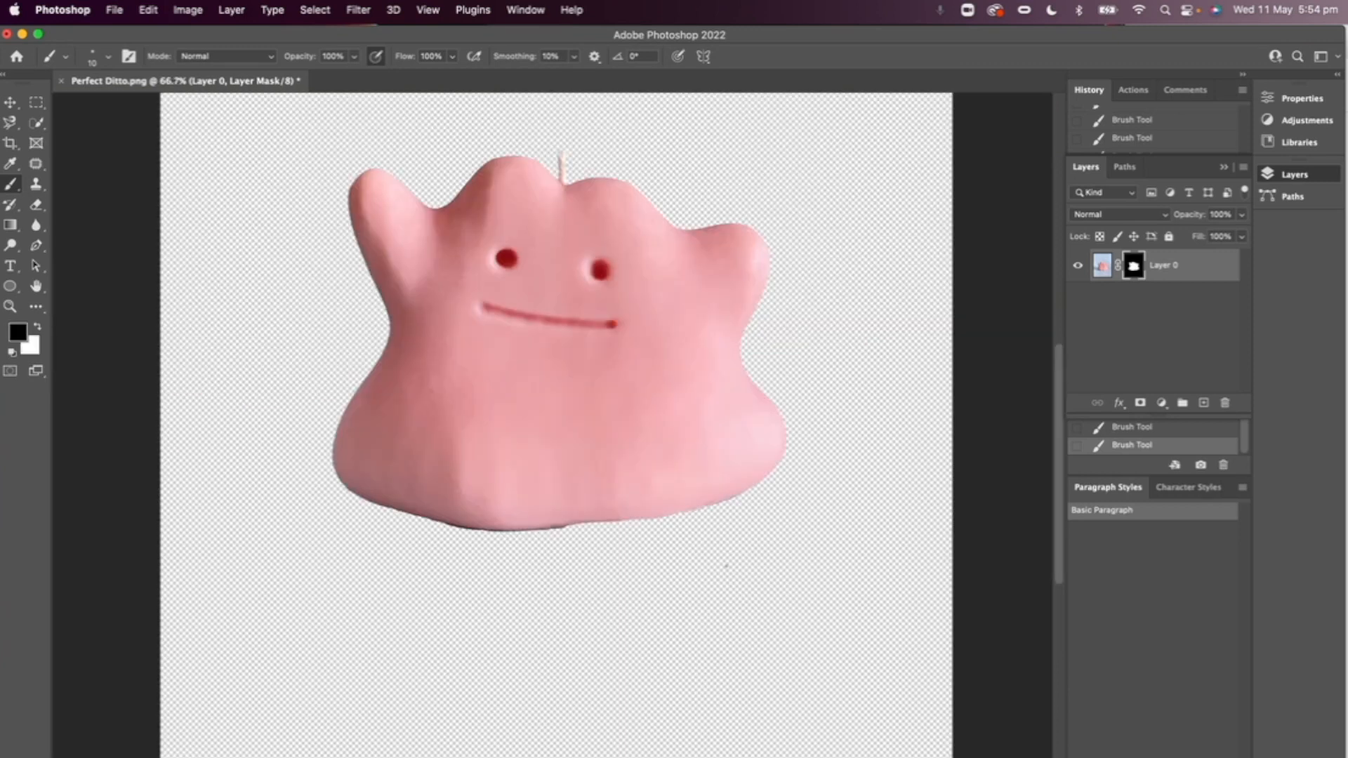
key(super+plus)
key(super+plus)
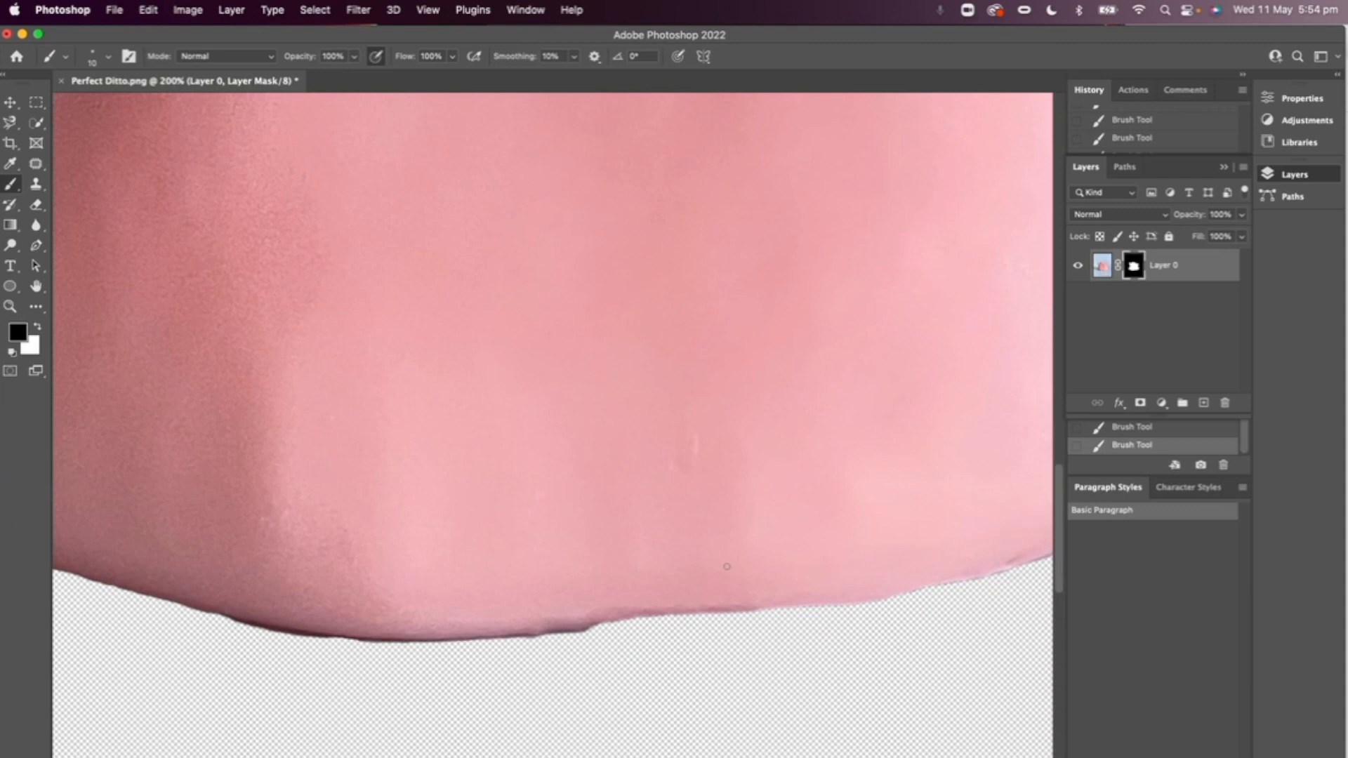
key(super+plus)
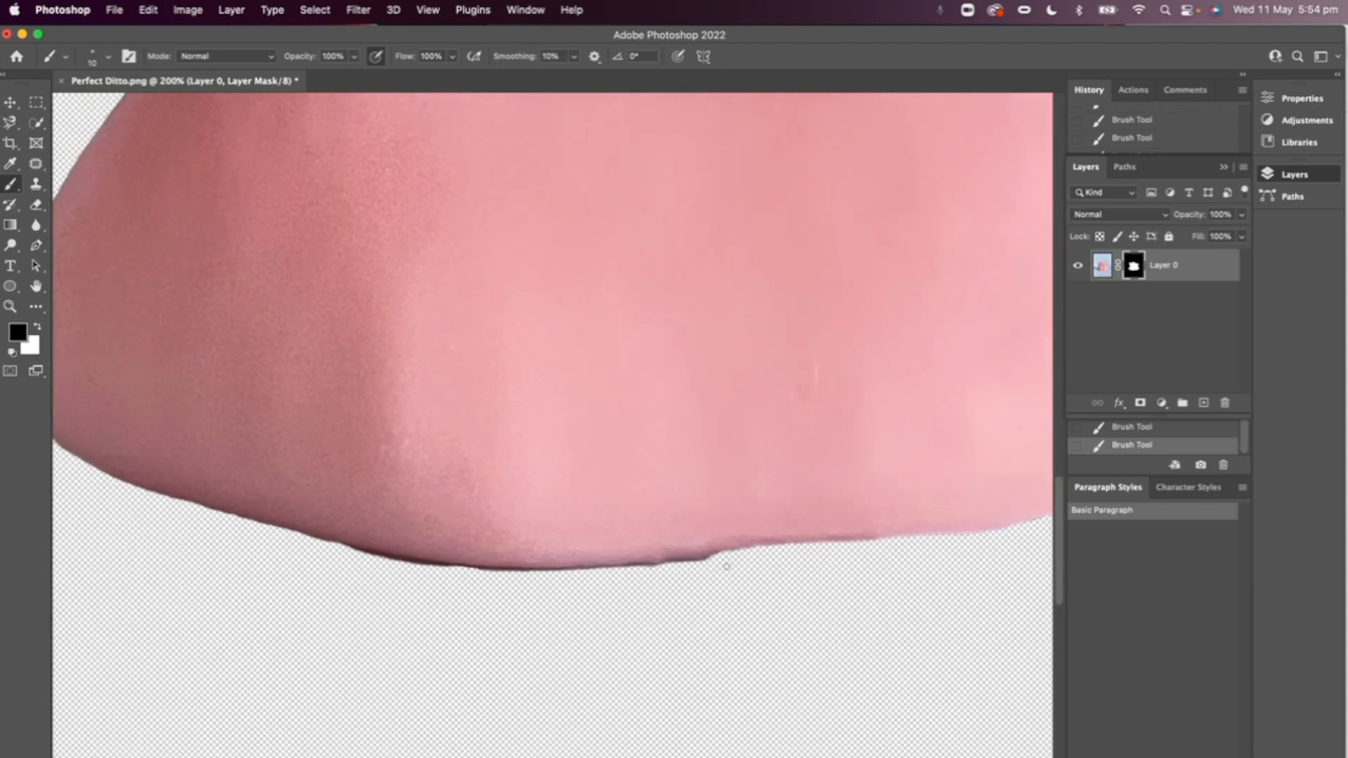
drag(796, 597, 473, 624)
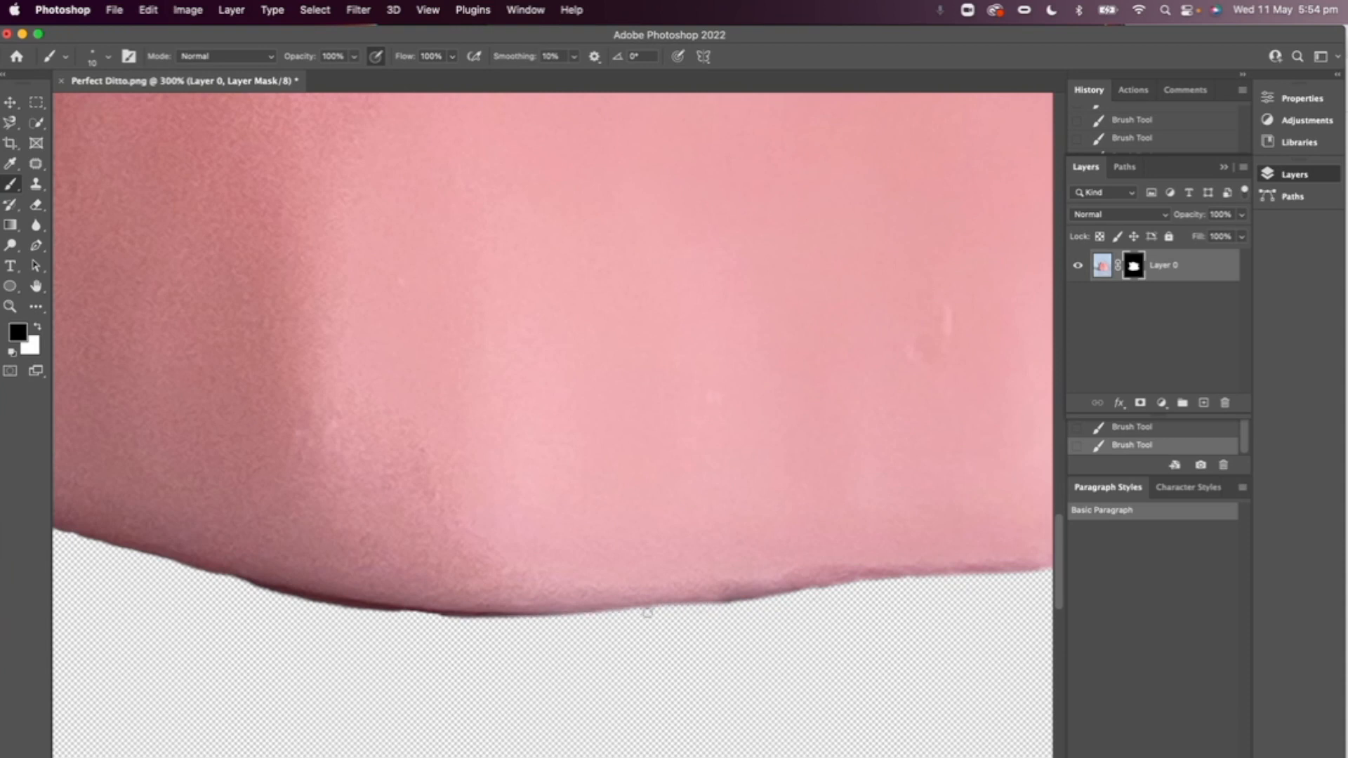
mouse_move(646, 613)
mouse_down()
mouse_move(817, 593)
mouse_move(653, 616)
mouse_up()
scroll(609, 627, left, 3)
drag(754, 612, 529, 616)
Continue brushing black along the candle's lower-left curve to remove its dark rim
scroll(529, 618, left, 4)
mouse_move(679, 617)
mouse_down()
mouse_move(513, 591)
mouse_move(717, 613)
mouse_move(646, 592)
mouse_move(630, 612)
mouse_move(399, 536)
mouse_up()
scroll(740, 616, left, 3)
scroll(633, 611, left, 4)
mouse_move(339, 489)
mouse_down()
mouse_move(405, 538)
mouse_move(505, 580)
mouse_up()
Touch up the mask at the candle's lower-right curve, swap the foreground to white and review the cut-out at 66.7% zoom
key(super+minus)
key(super+minus)
key(super+plus)
key(super+plus)
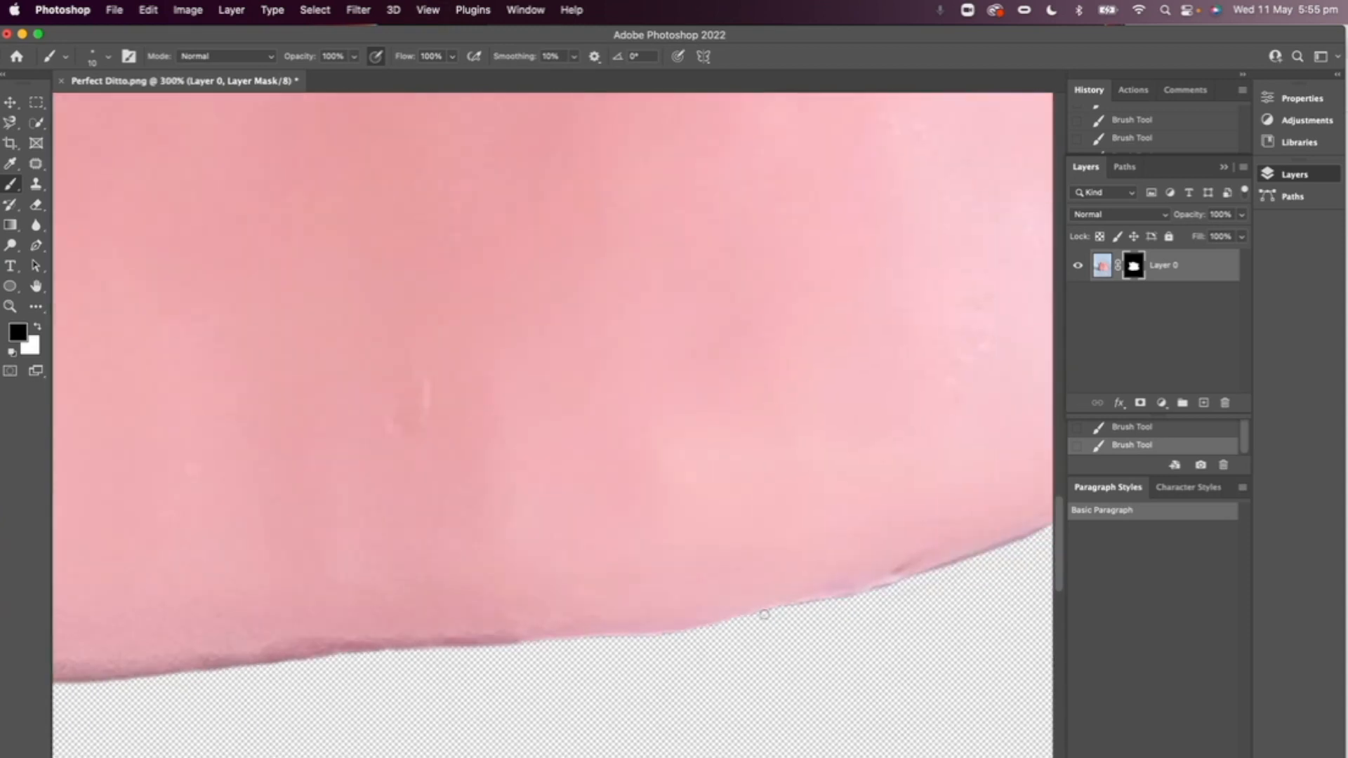
scroll(799, 606, right, 5)
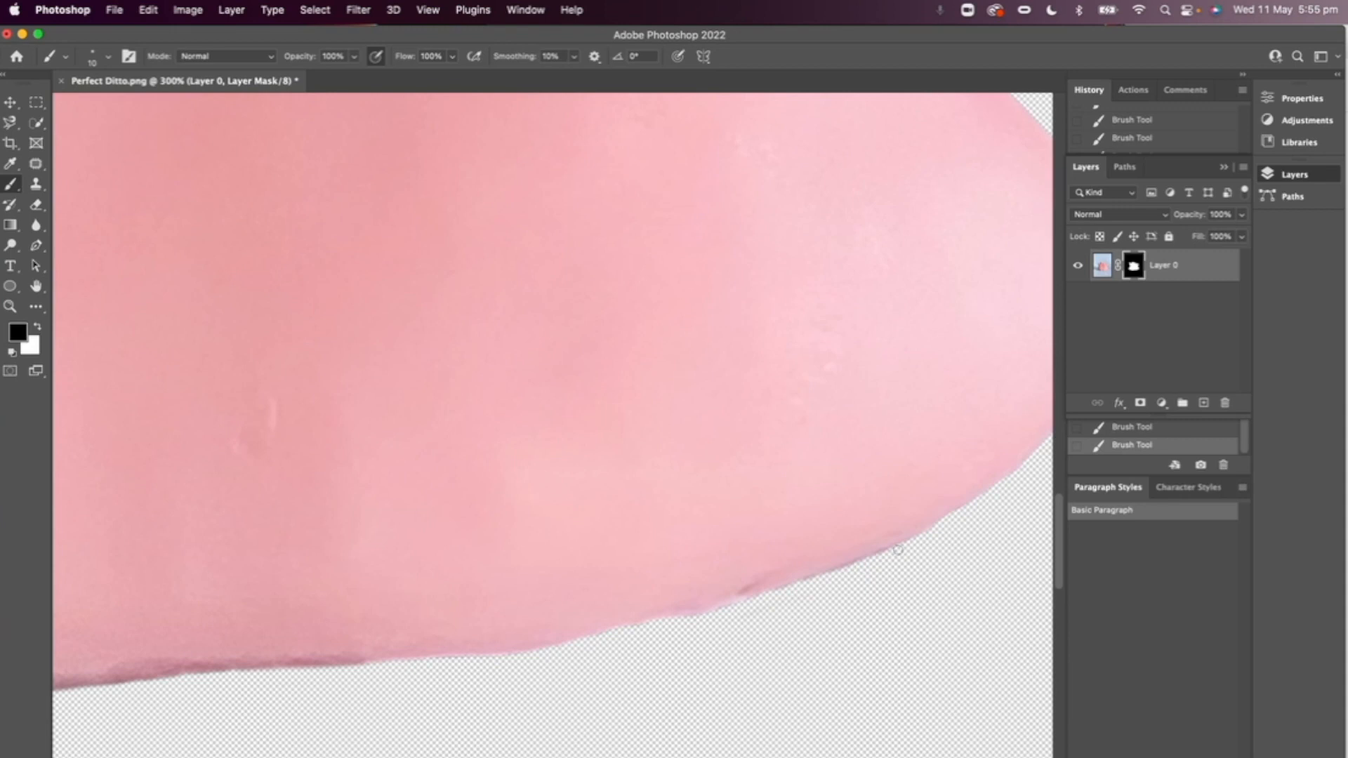
scroll(687, 622, right, 10)
mouse_move(562, 539)
mouse_down()
mouse_move(413, 595)
mouse_move(560, 536)
mouse_up()
key(x)
key(super+minus)
key(super+minus)
key(super+minus)
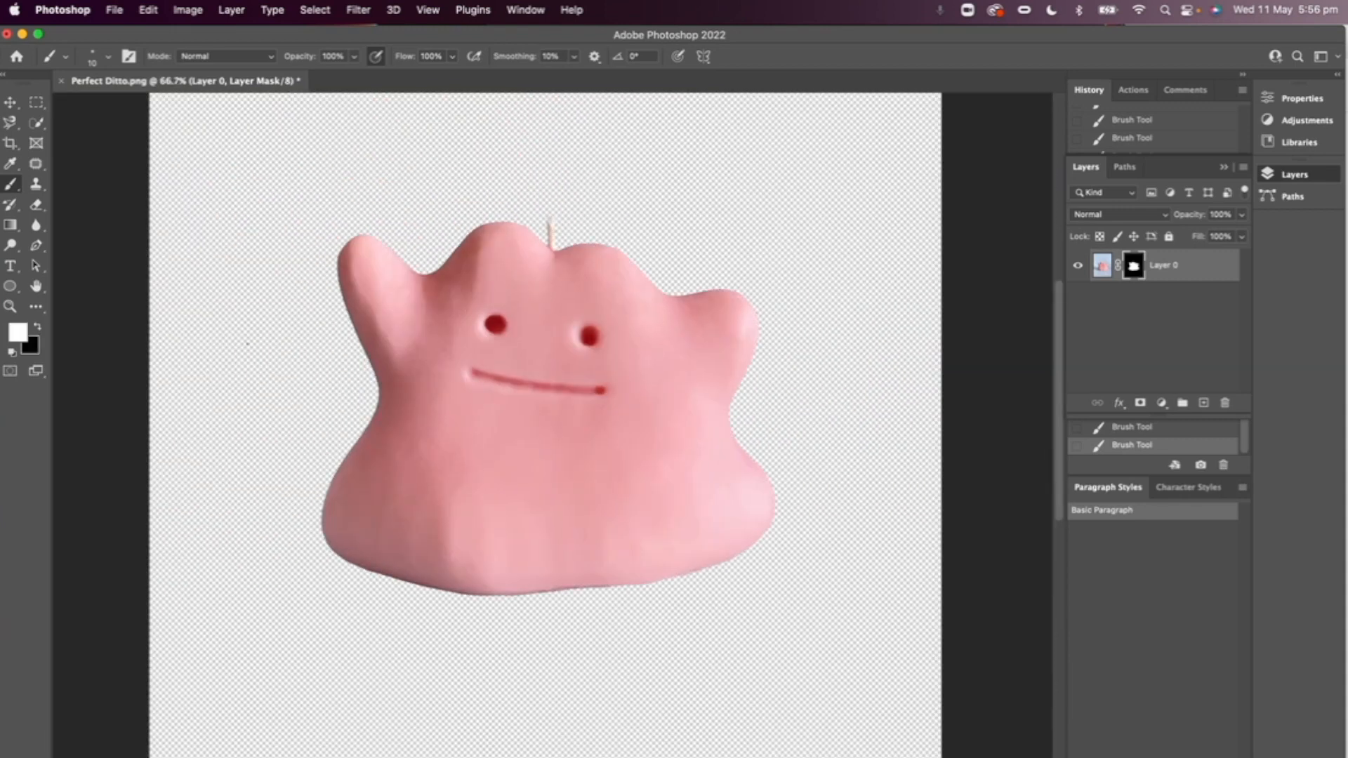
Examine the candle's bottom edge from side to side at 200% zoom for remaining rough or dark spots
key(v)
key(super+plus)
key(super+plus)
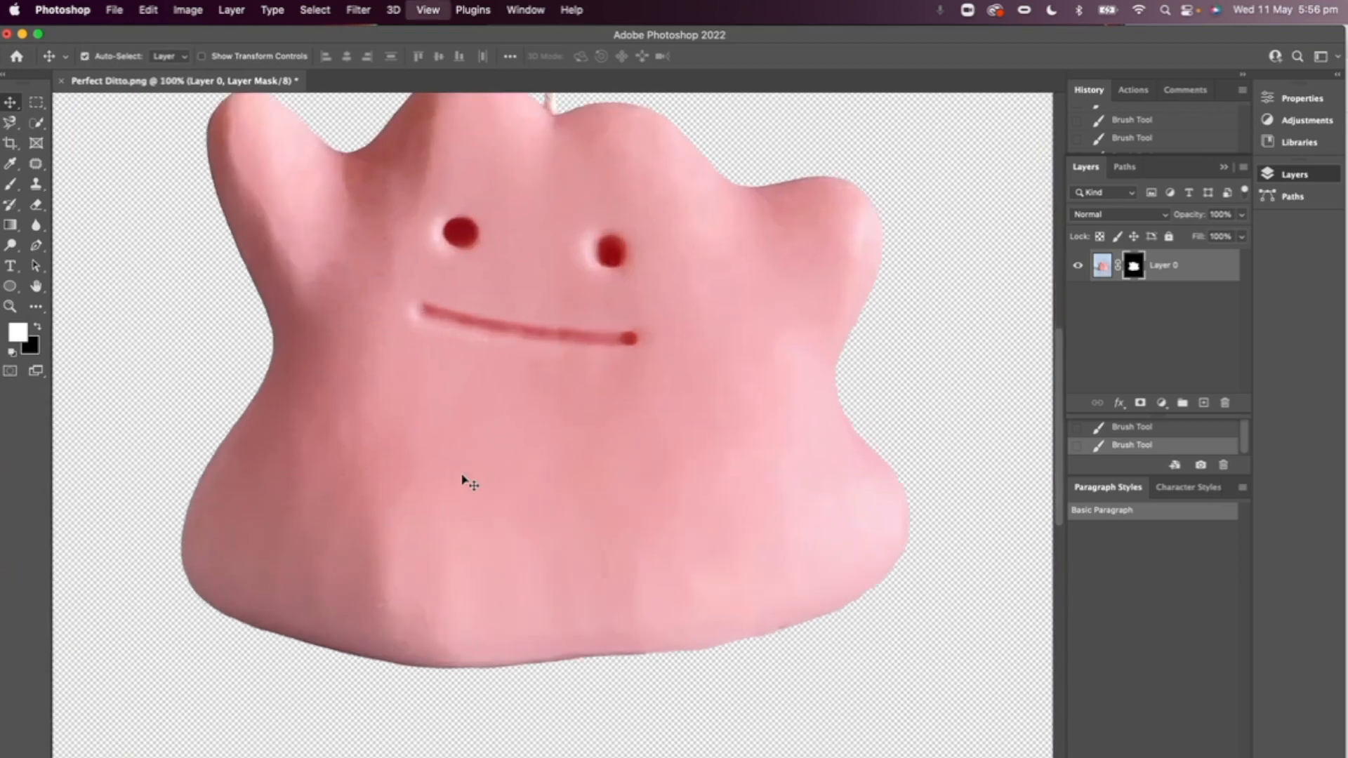
scroll(666, 662, down, 5)
scroll(866, 662, right, 10)
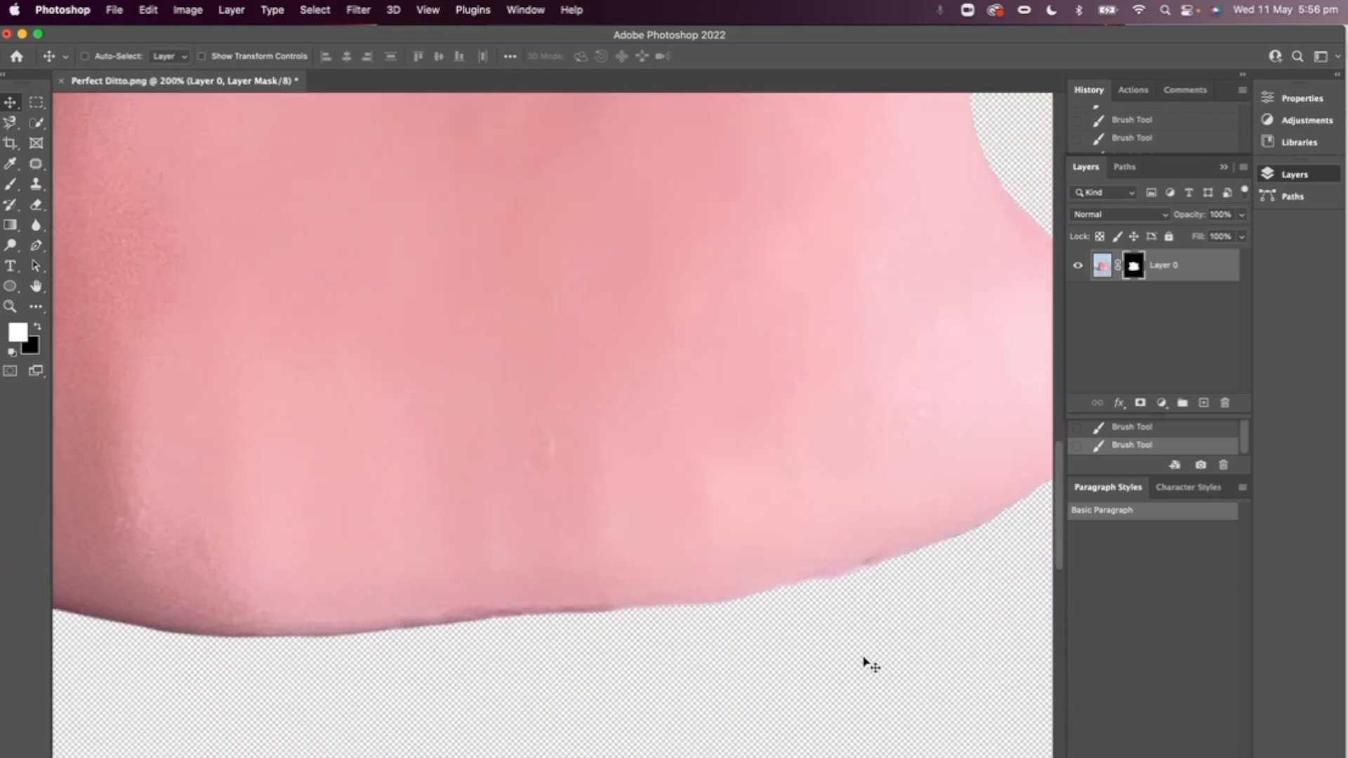
scroll(866, 664, left, 10)
scroll(867, 664, down, 2)
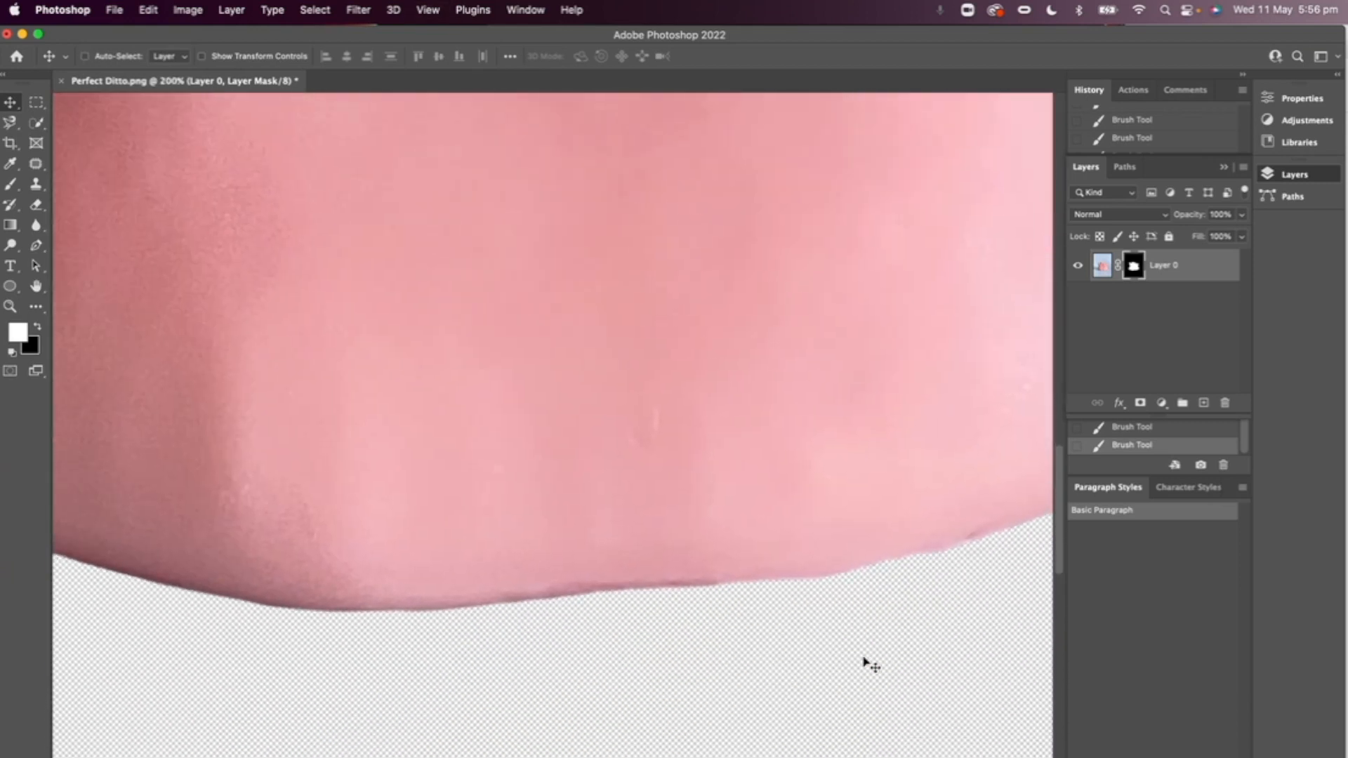
scroll(619, 588, left, 2)
scroll(619, 588, down, 1)
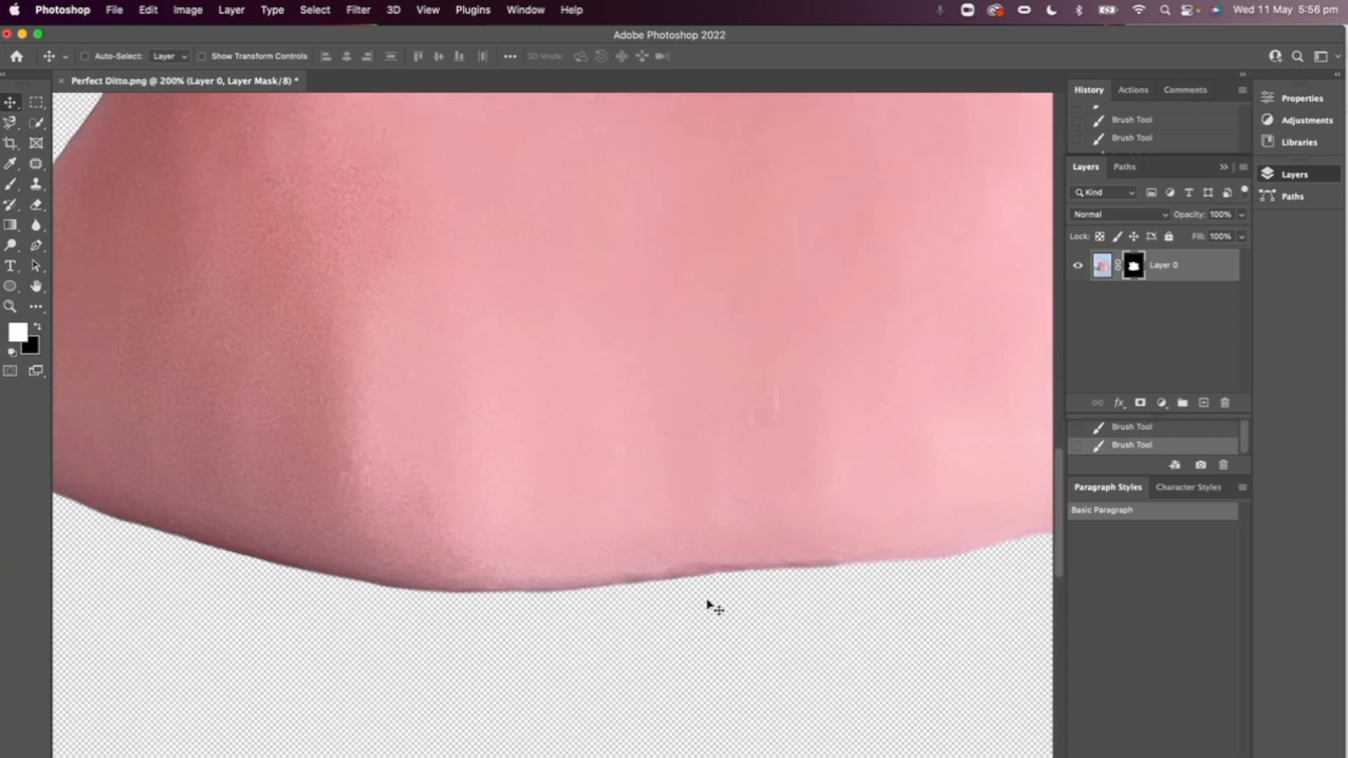
scroll(993, 572, right, 4)
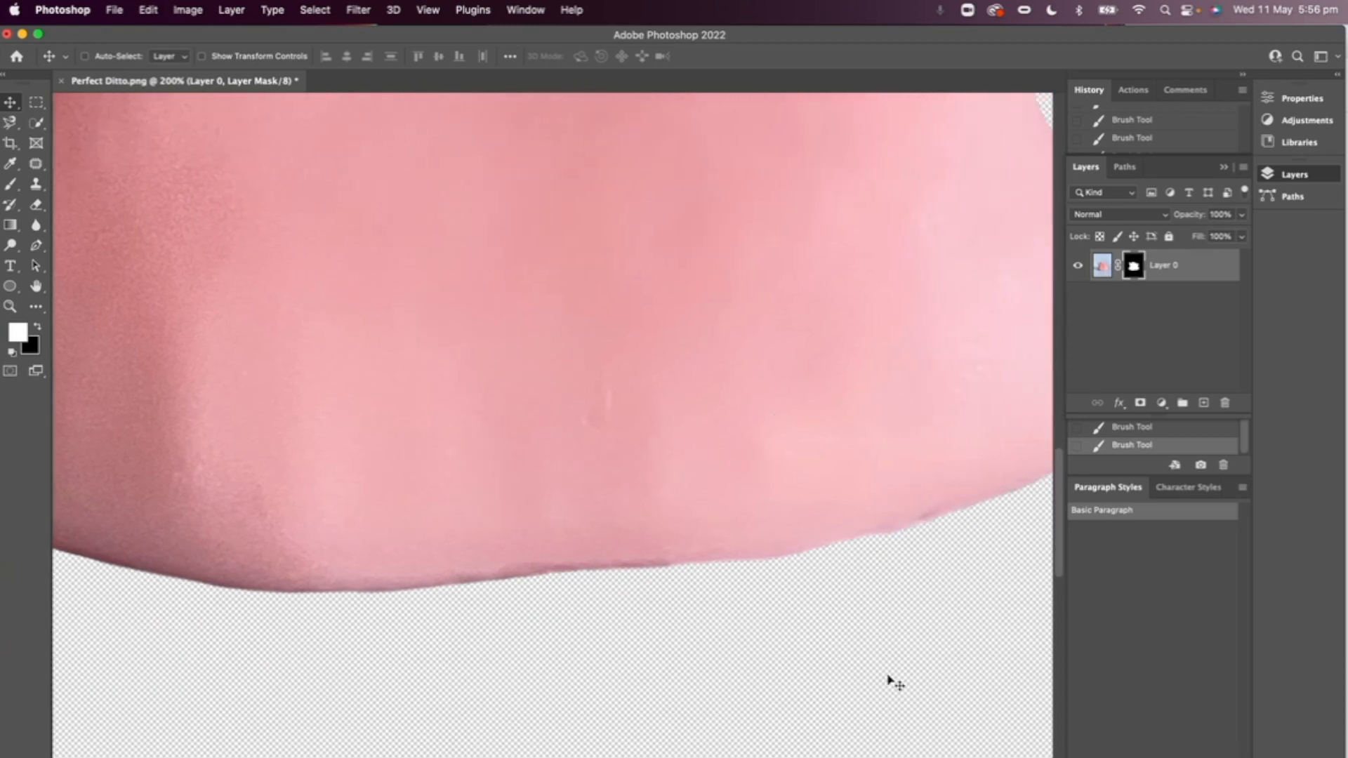
scroll(836, 530, left, 2)
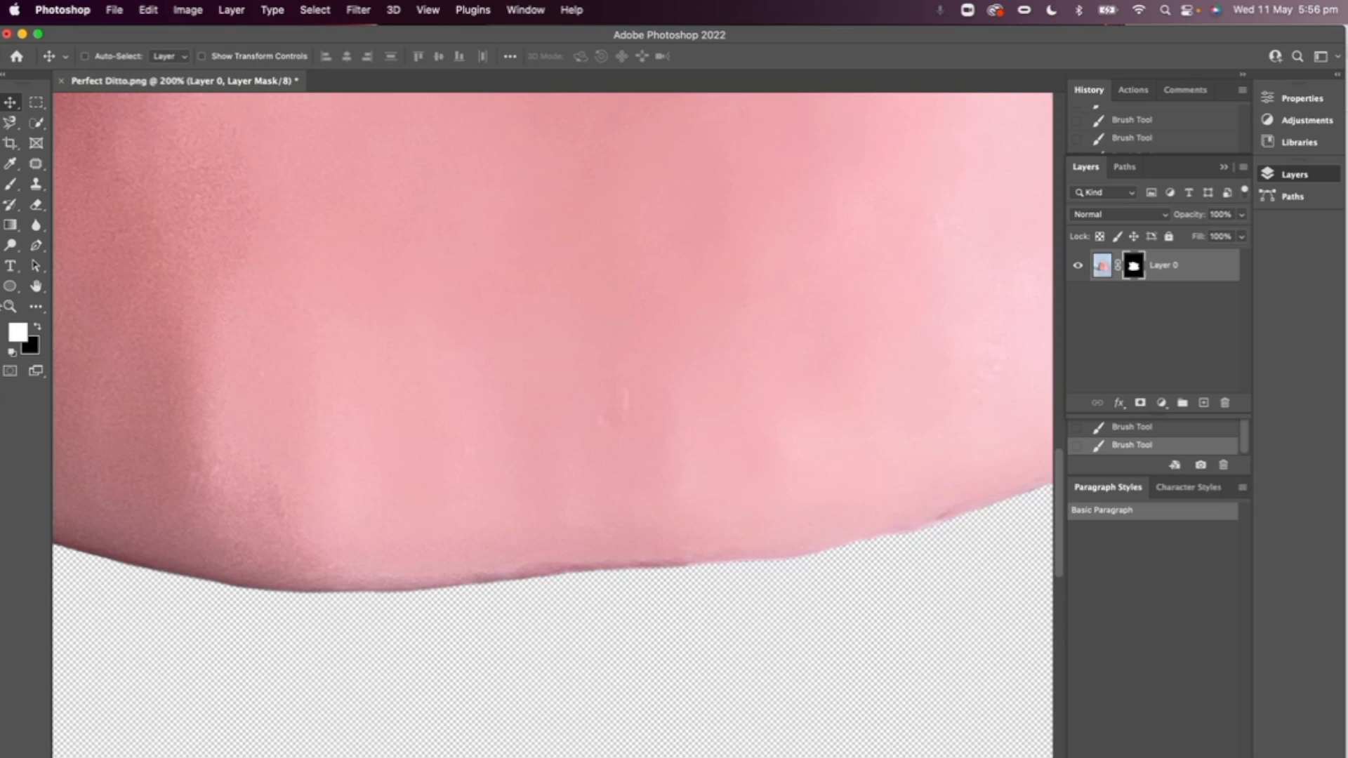
Undo the last brush stroke and mask out the dark spot on the candle's lower-right edge with a black brush
click(10, 184)
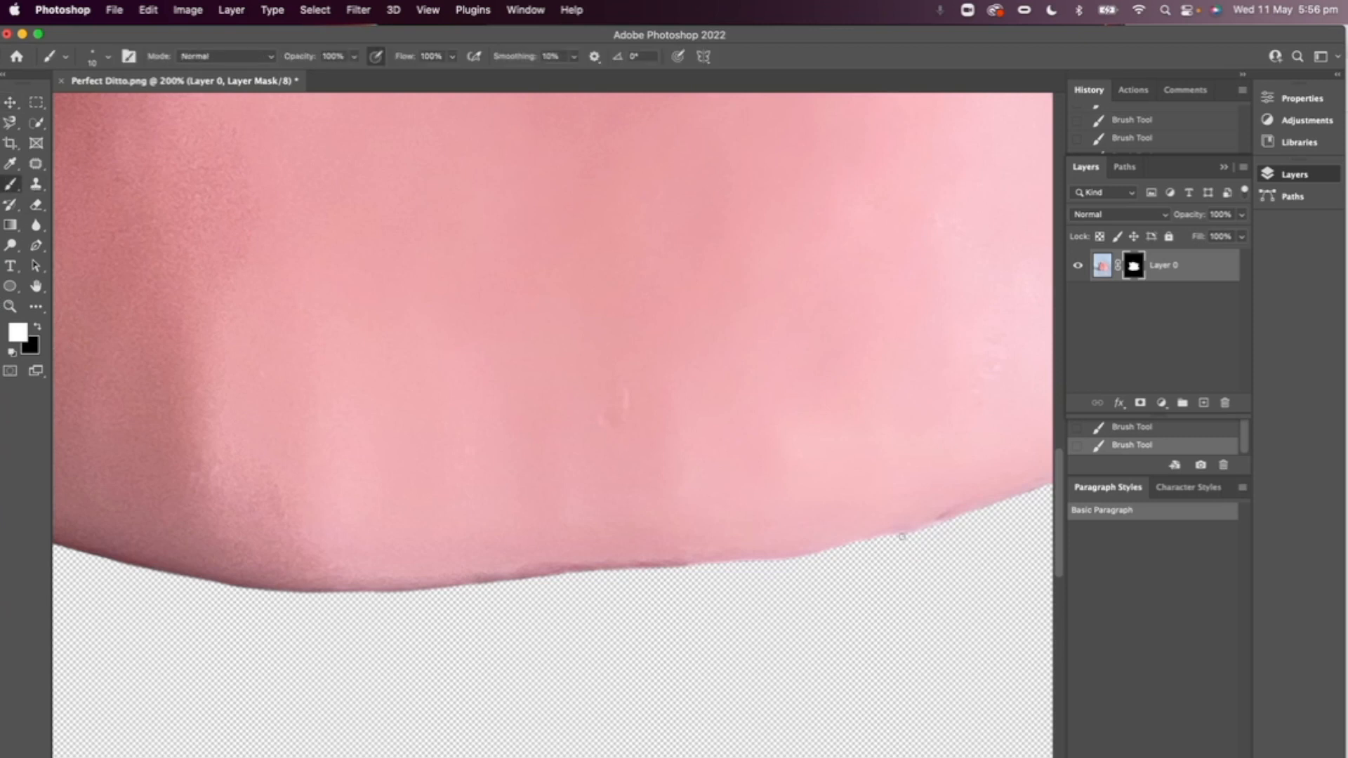
key(super+z)
key(x)
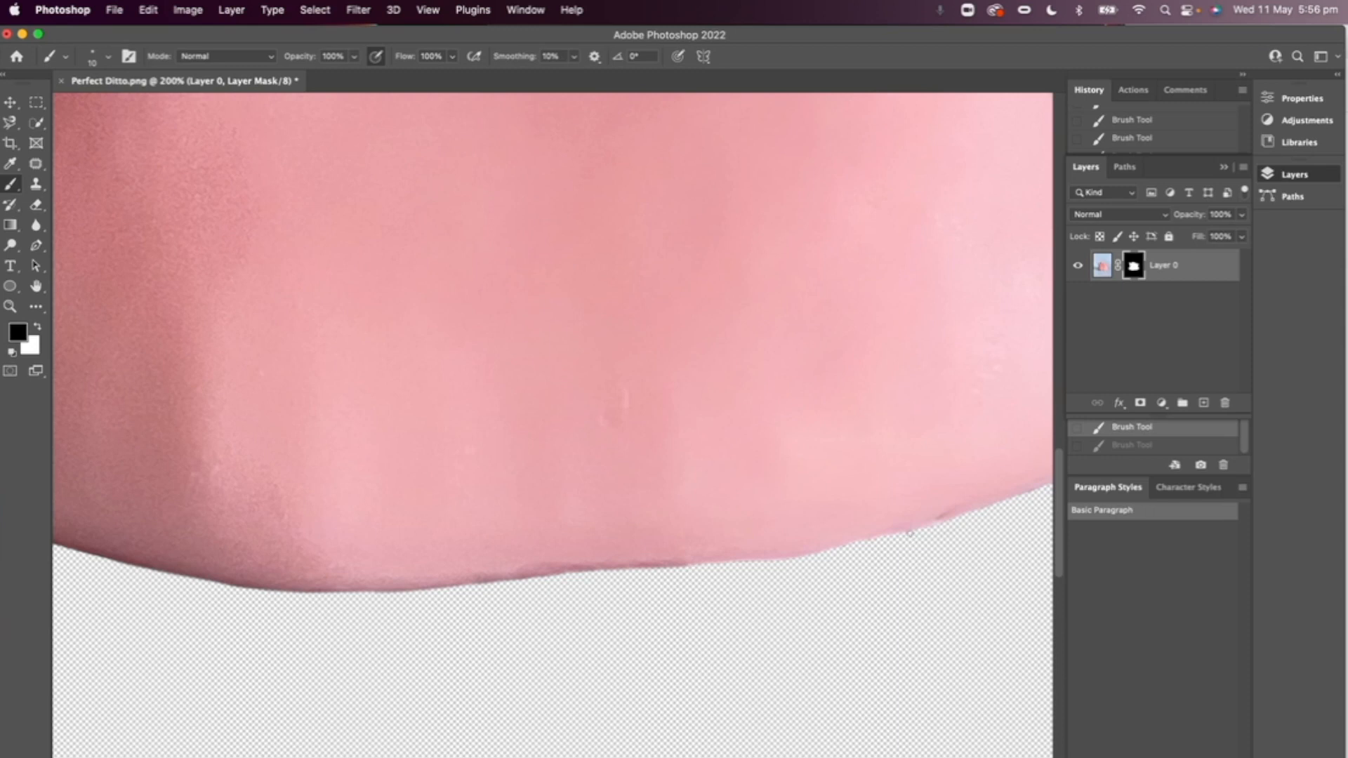
drag(942, 525, 952, 521)
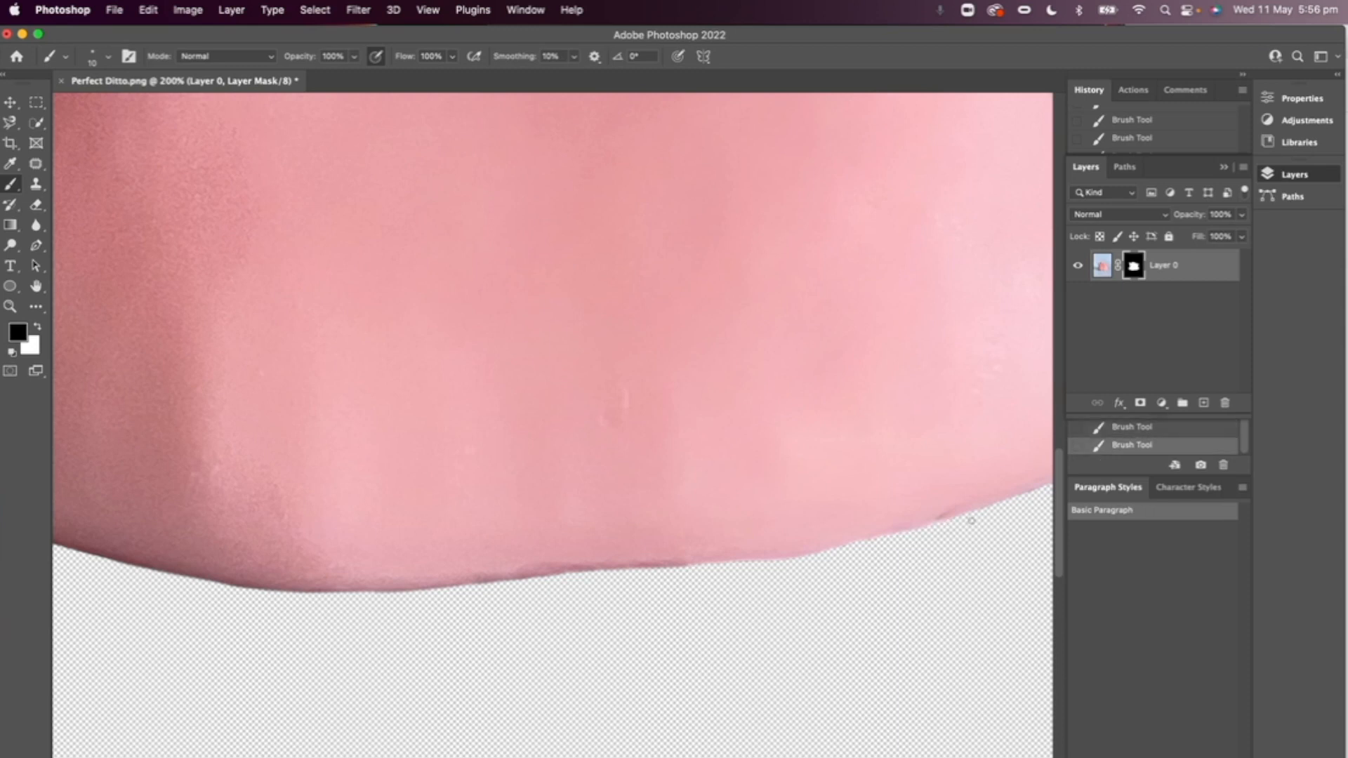
Compare the cut-out with the original photo at 50% zoom by disabling and re-enabling Layer 0's mask, leaving it enabled
key(super+minus)
key(super+minus)
key(super+minus)
scroll(1006, 581, up, 3)
scroll(1006, 581, left, 1)
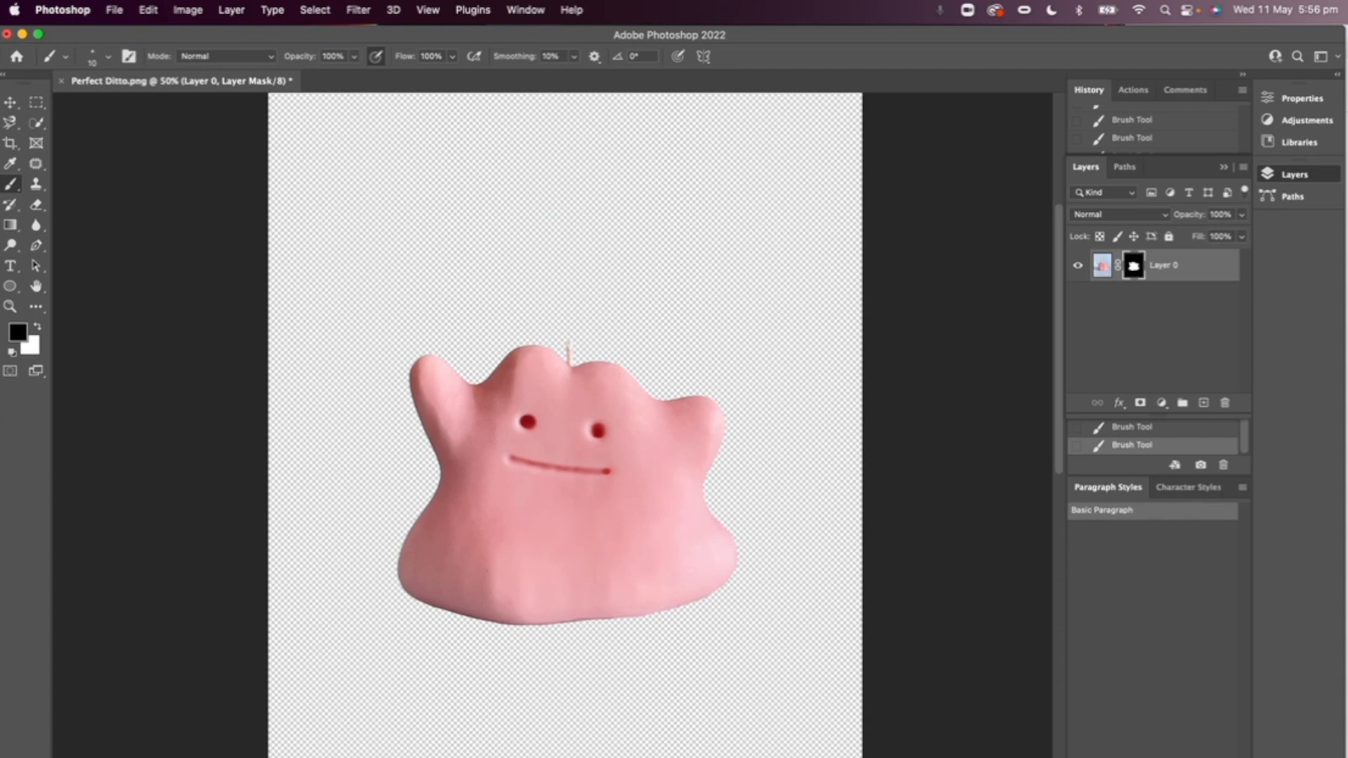
scroll(565, 422, left, 1)
scroll(566, 421, down, 1)
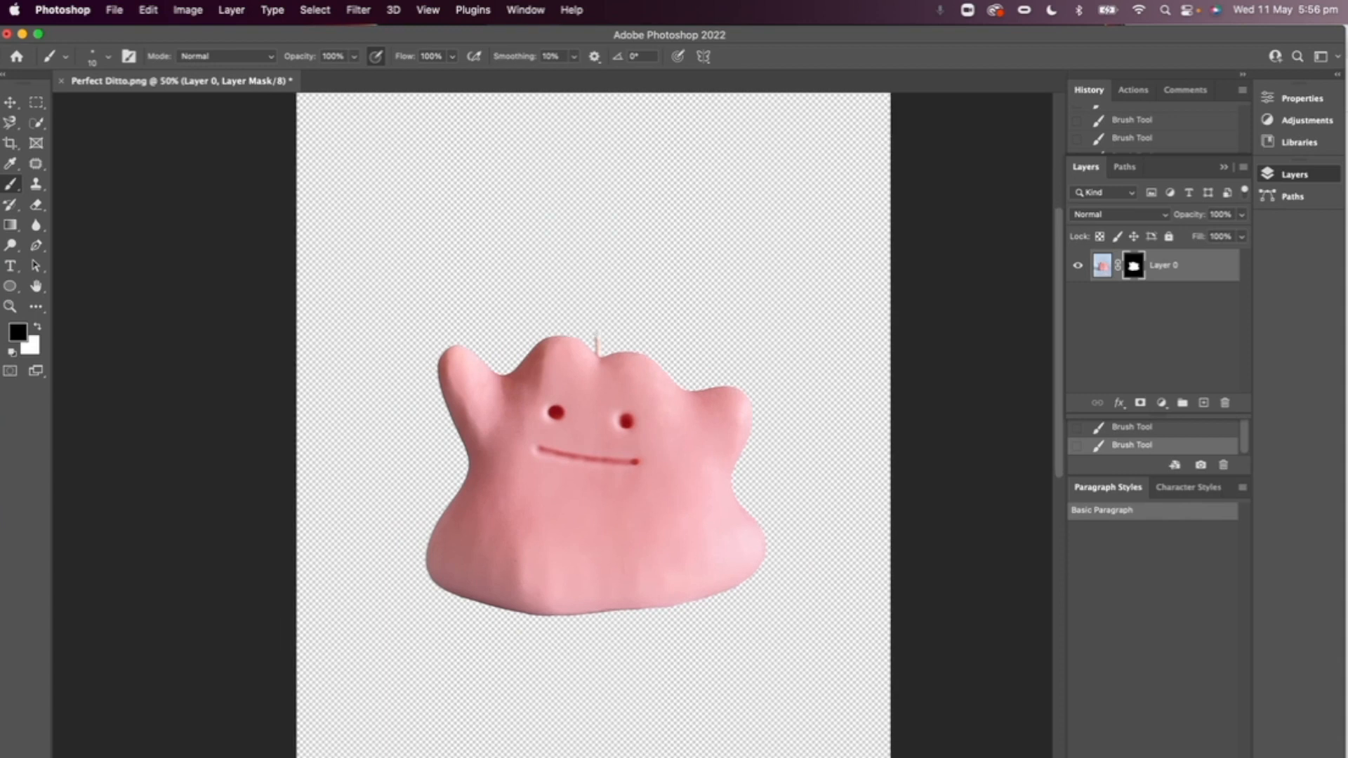
shift+click(1133, 267)
shift+click(1133, 267)
shift+click(1133, 267)
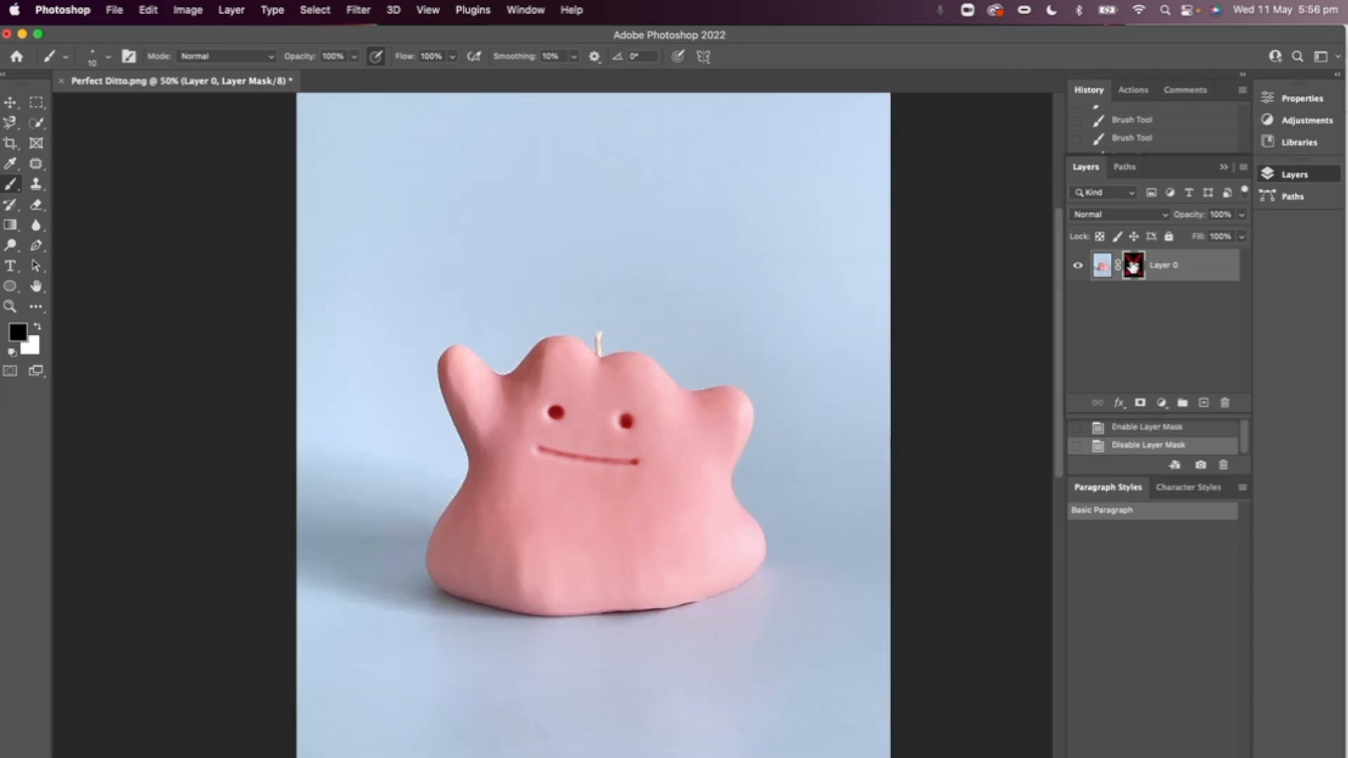
shift+click(1132, 267)
shift+click(1132, 267)
shift+click(1132, 267)
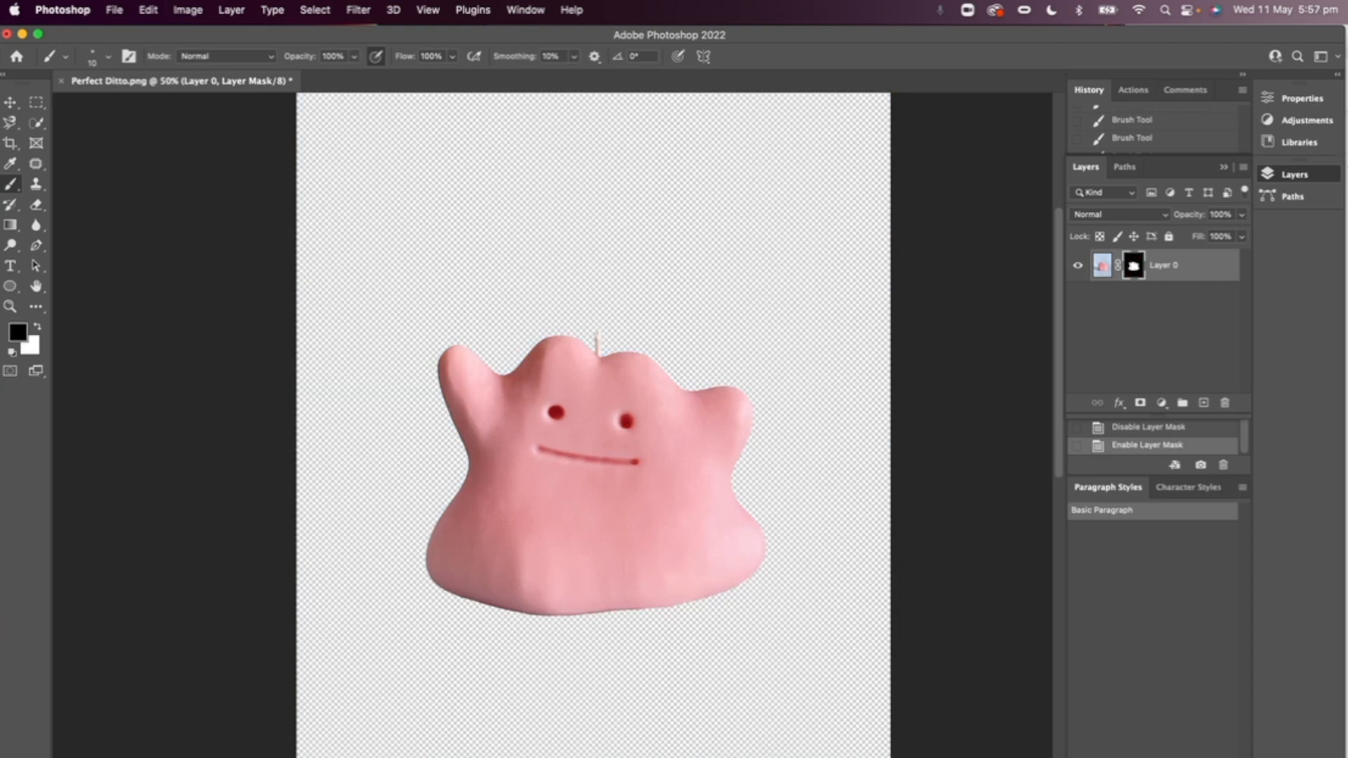
Switch to Chrome and review the transparent-background article's edge-smoothing comparison and finished cut-out, down to the Step 3 export section
click(1347, 162)
drag(961, 322, 35, 331)
scroll(165, 337, down, 2)
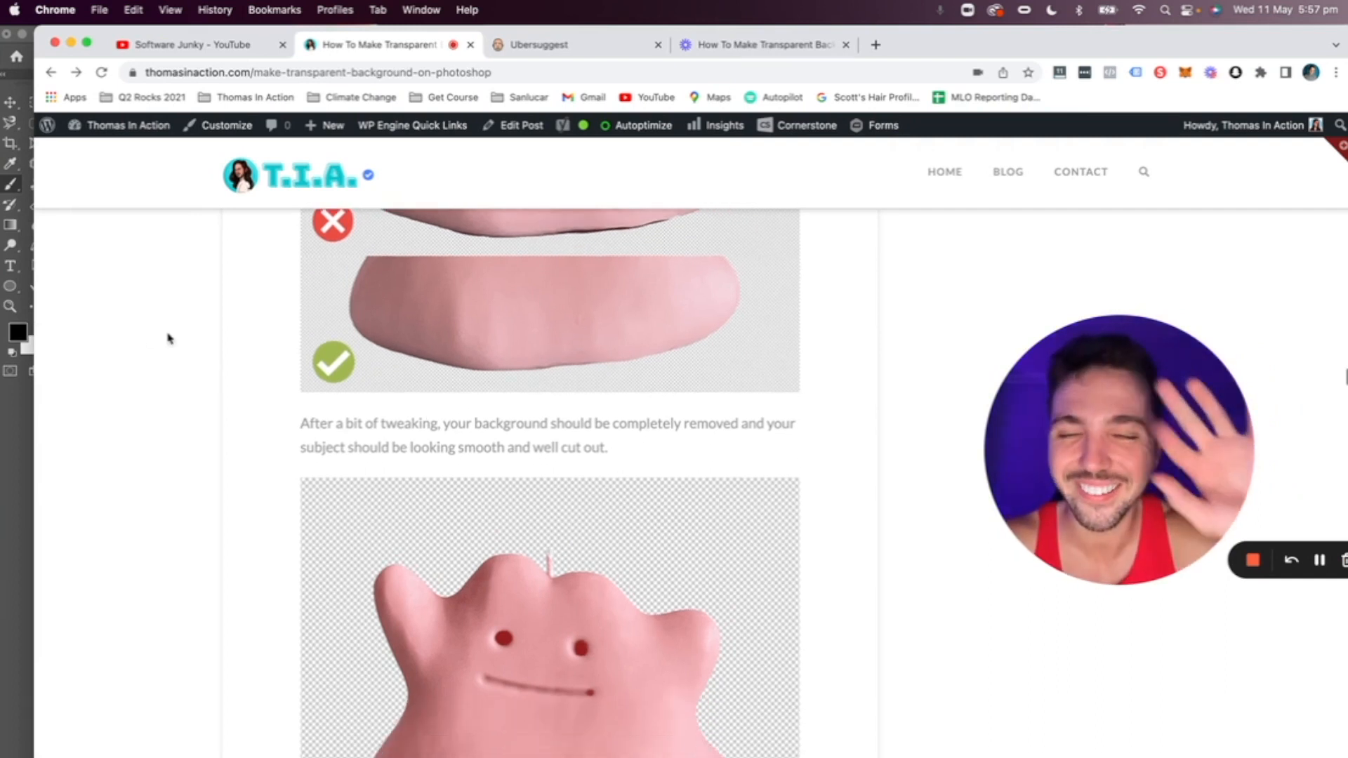
scroll(206, 338, down, 15)
scroll(435, 422, up, 10)
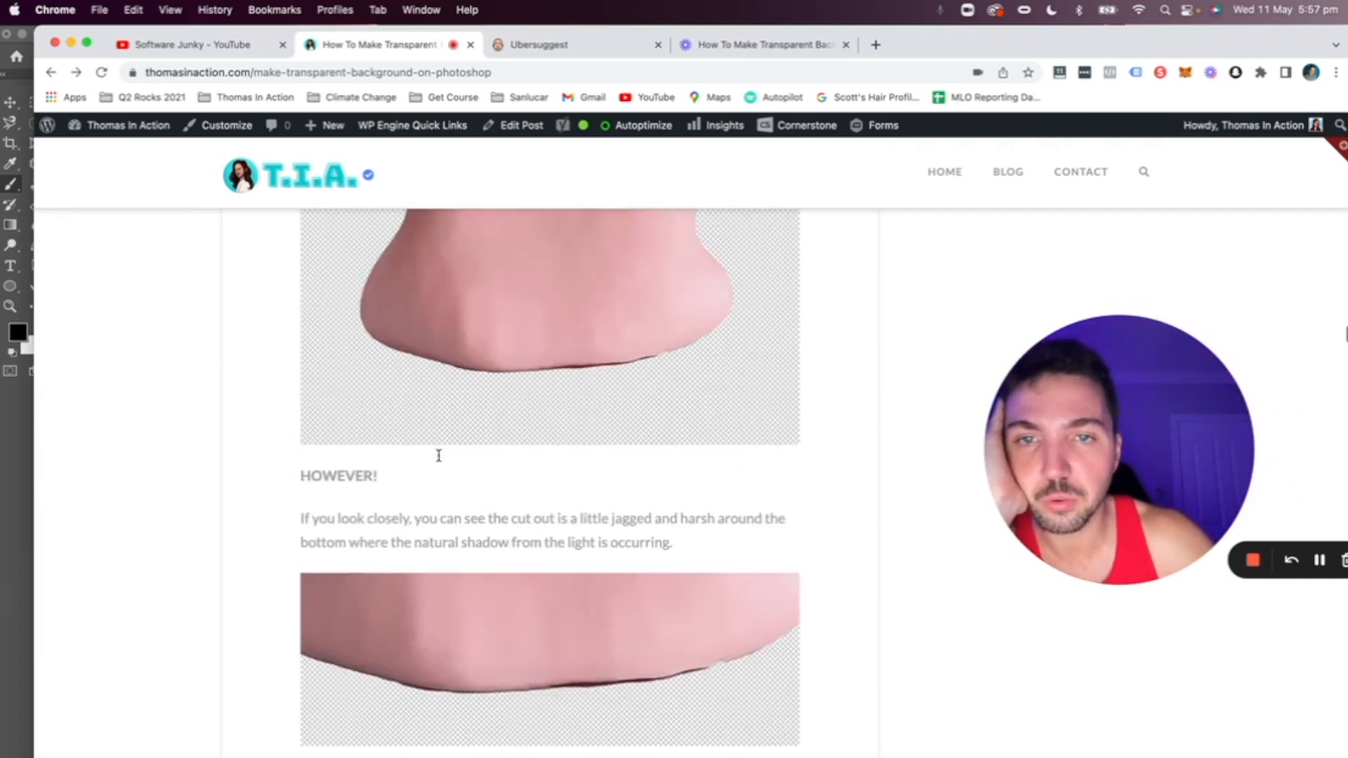
scroll(440, 461, down, 15)
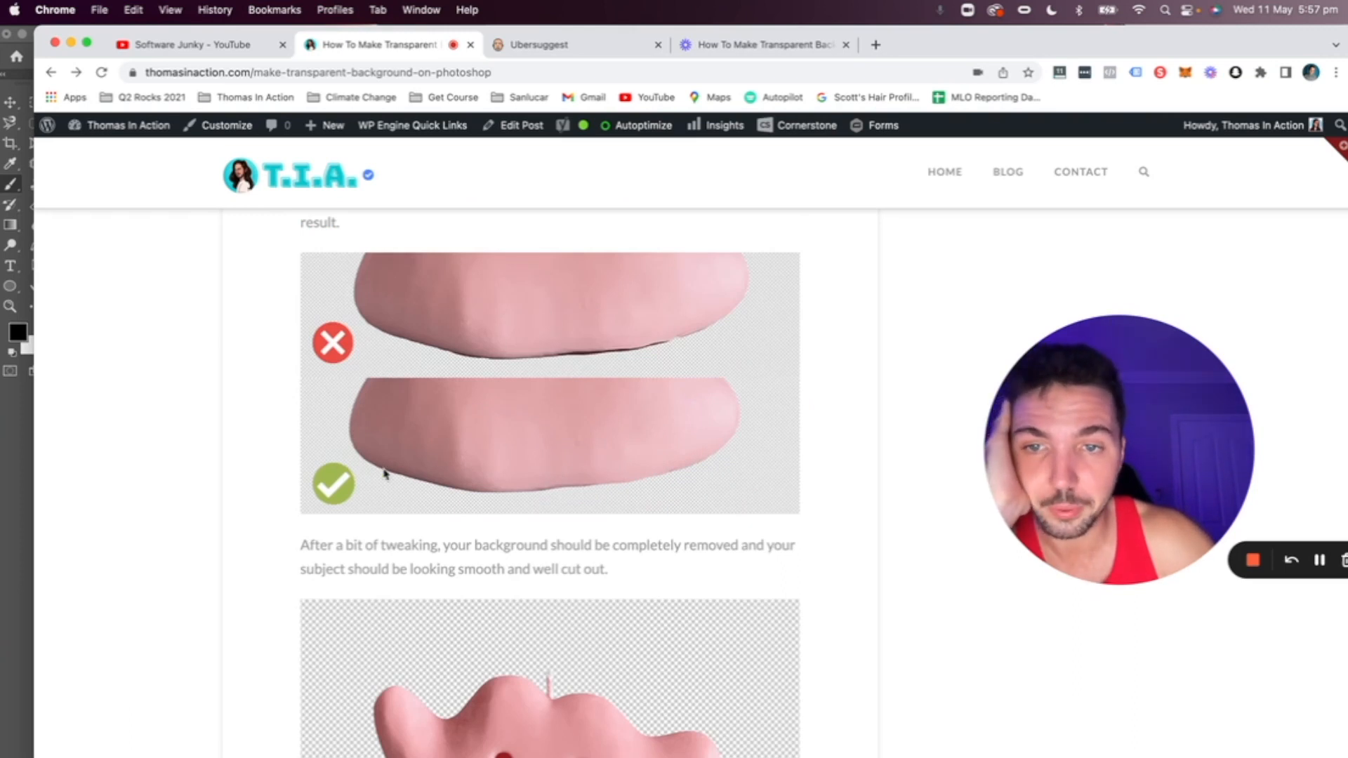
scroll(696, 489, down, 5)
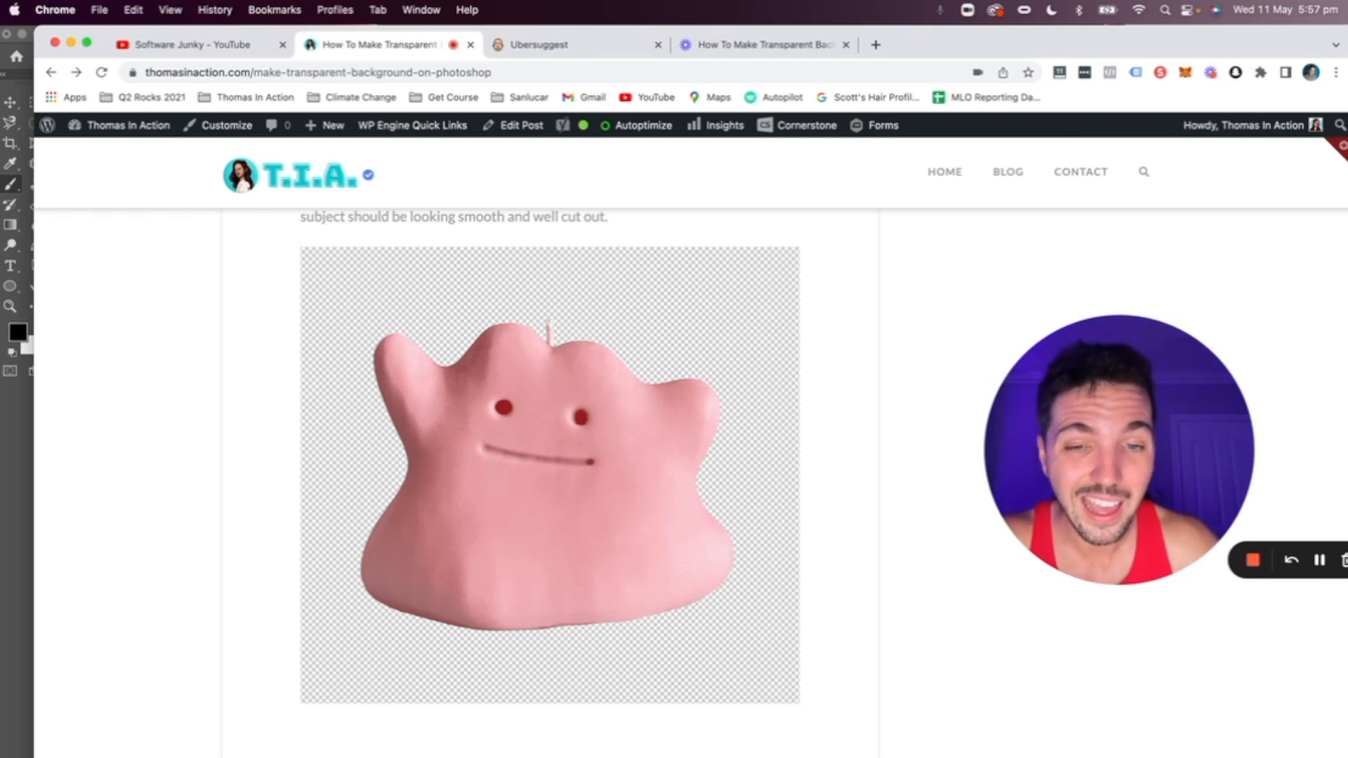
scroll(726, 723, down, 3)
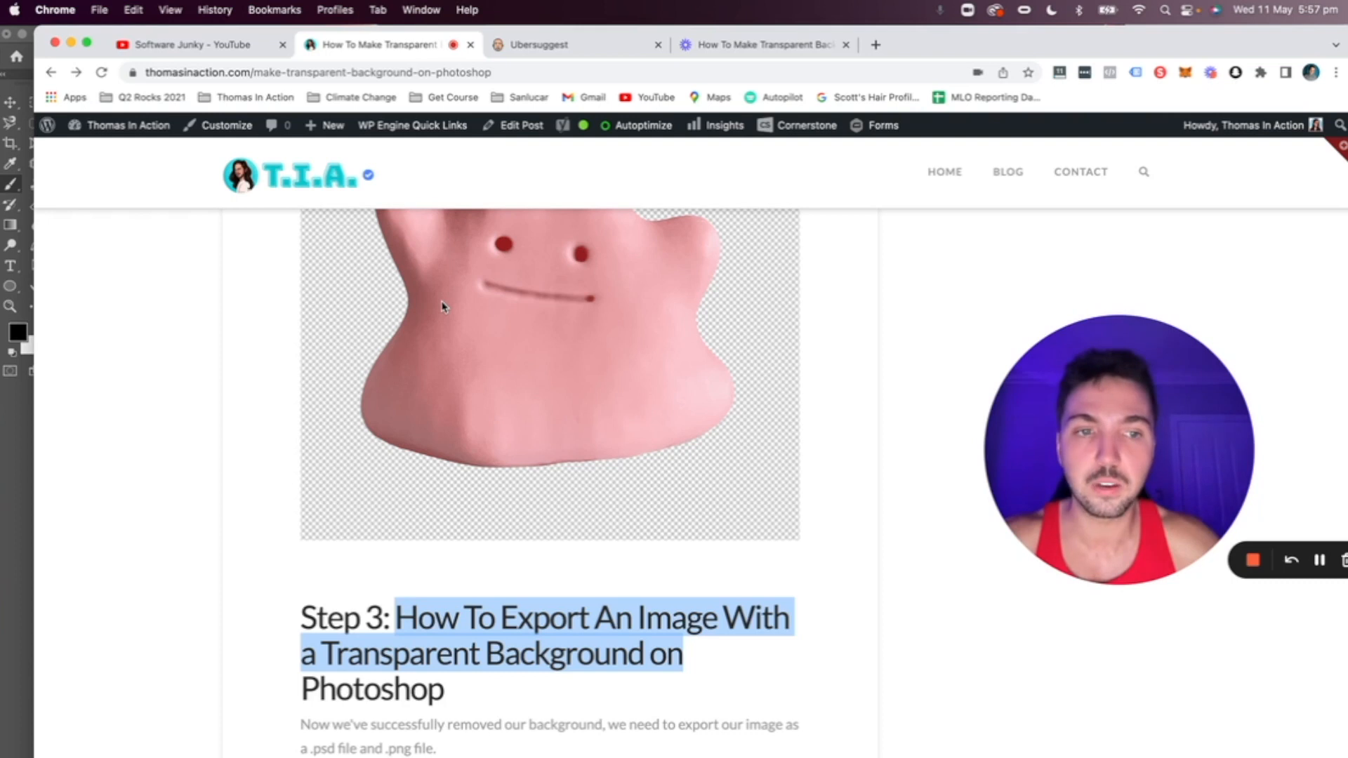
Highlight the article's whole Step 3 heading on exporting an image with a transparent background and return to the finished cut-out picture
scroll(593, 564, down, 2)
triple_click(593, 564)
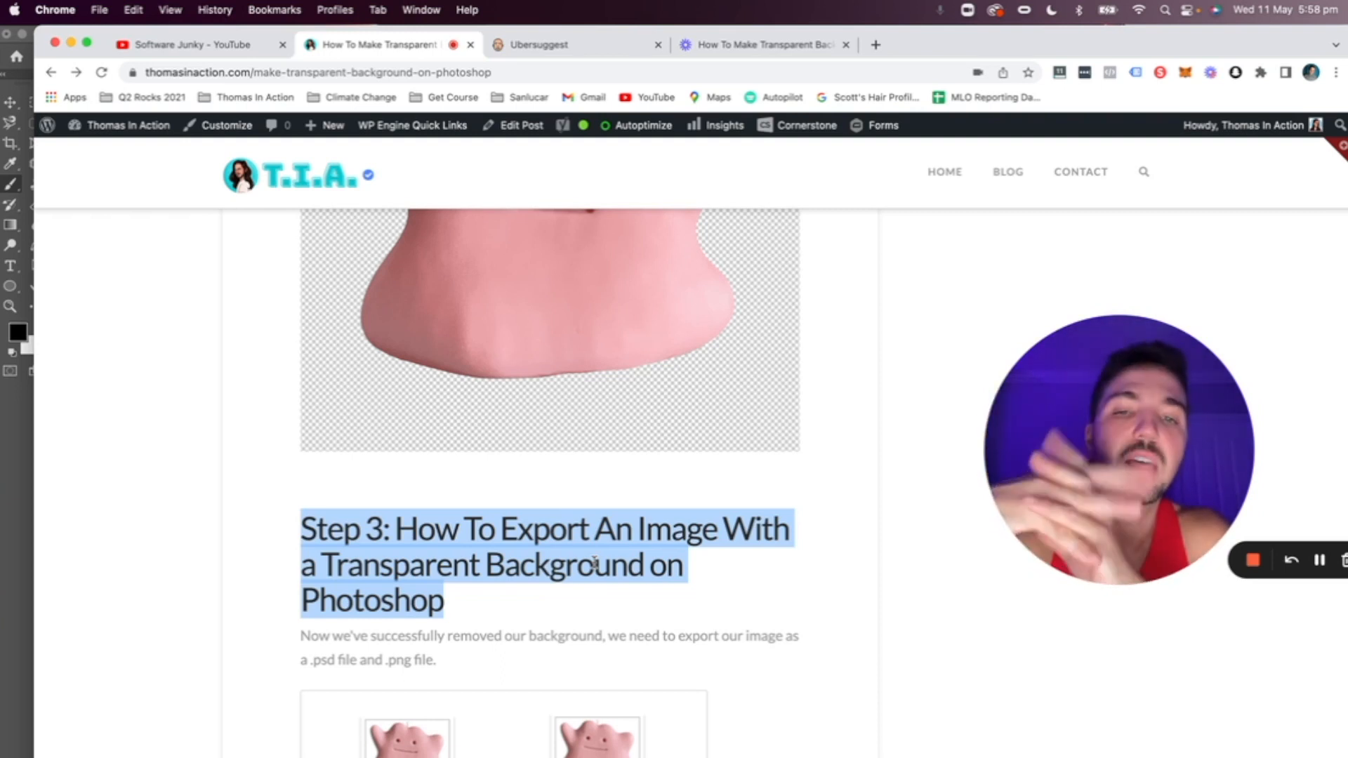
scroll(648, 602, up, 7)
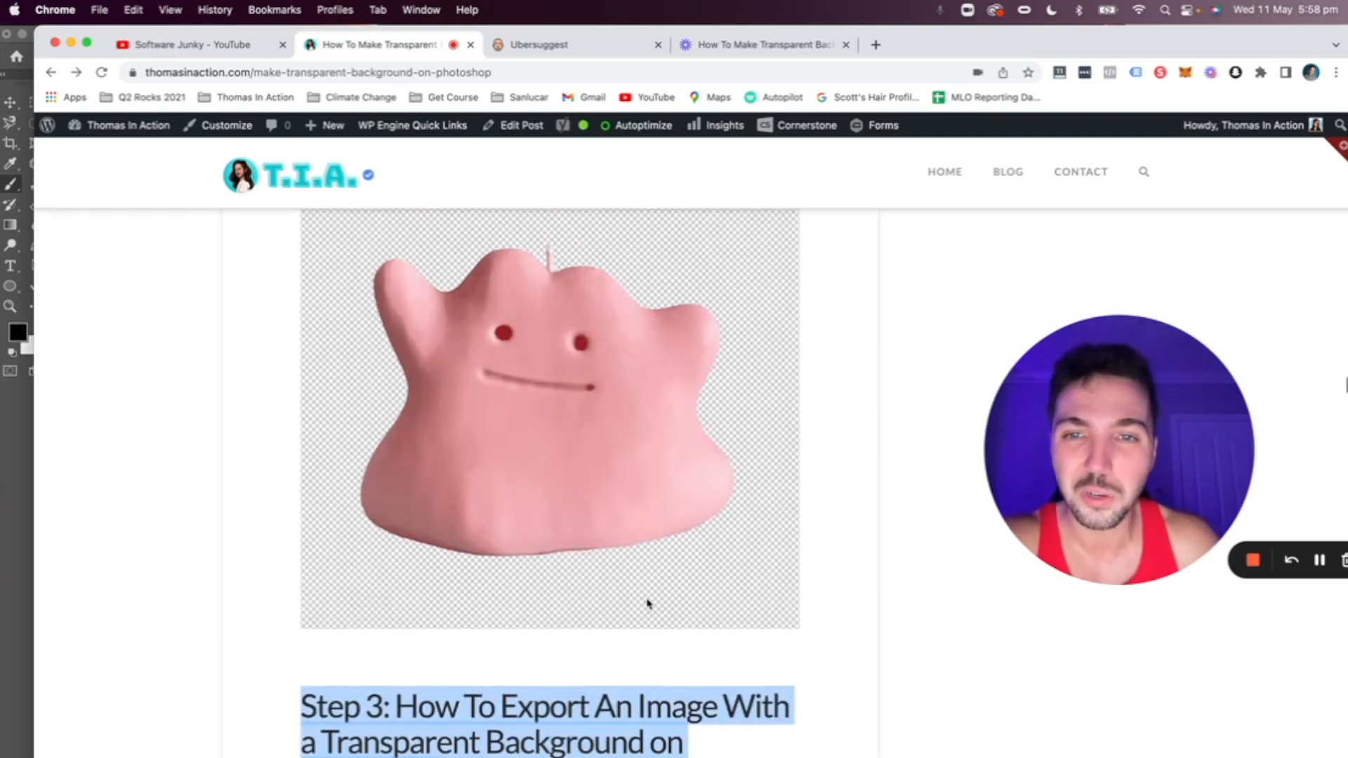
scroll(648, 602, down, 1)
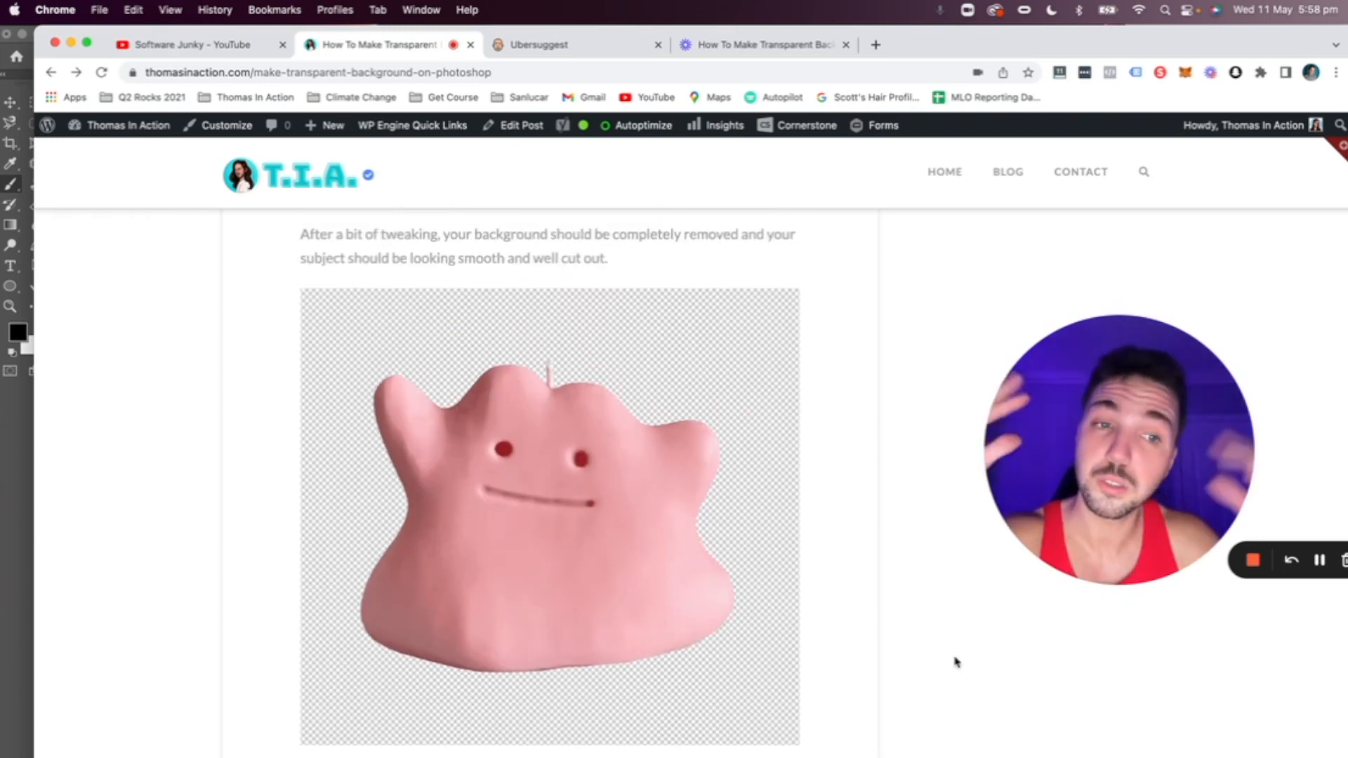